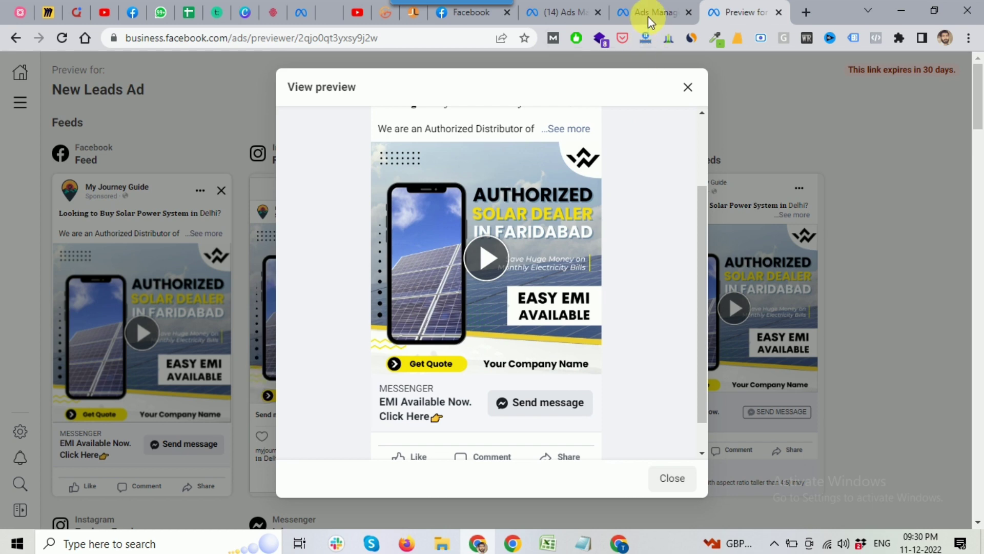
Examine the ad's automated solar chat preview from the greeting through the questions to the closing message.
left_click(648, 15)
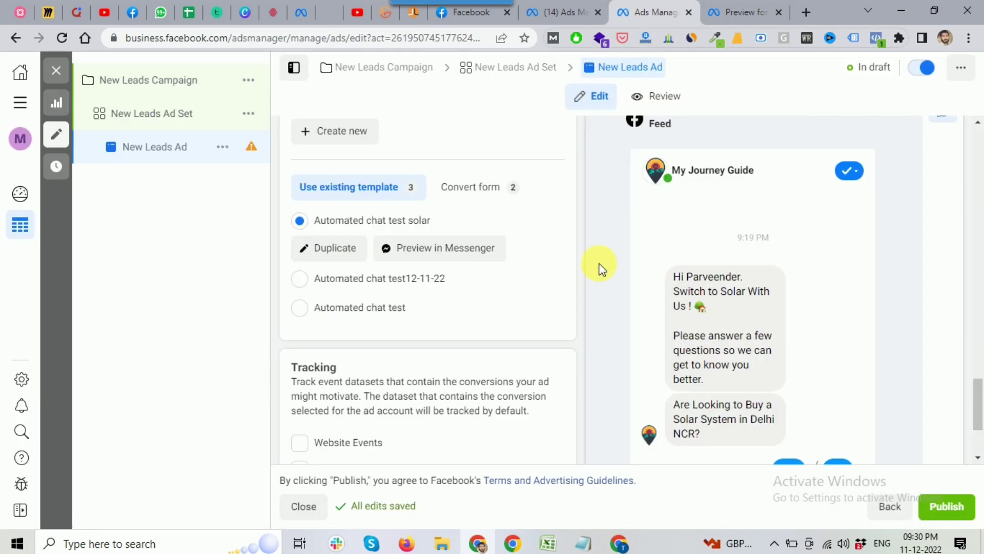
mouse_move(870, 217)
left_mouse_down()
mouse_move(871, 232)
mouse_move(872, 222)
left_mouse_up()
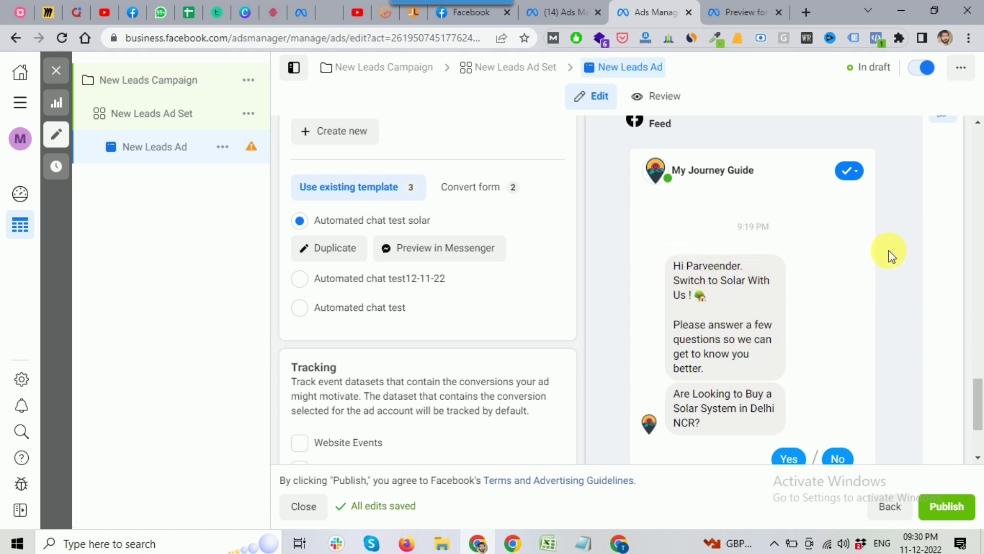
left_click_drag(873, 261, 759, 298)
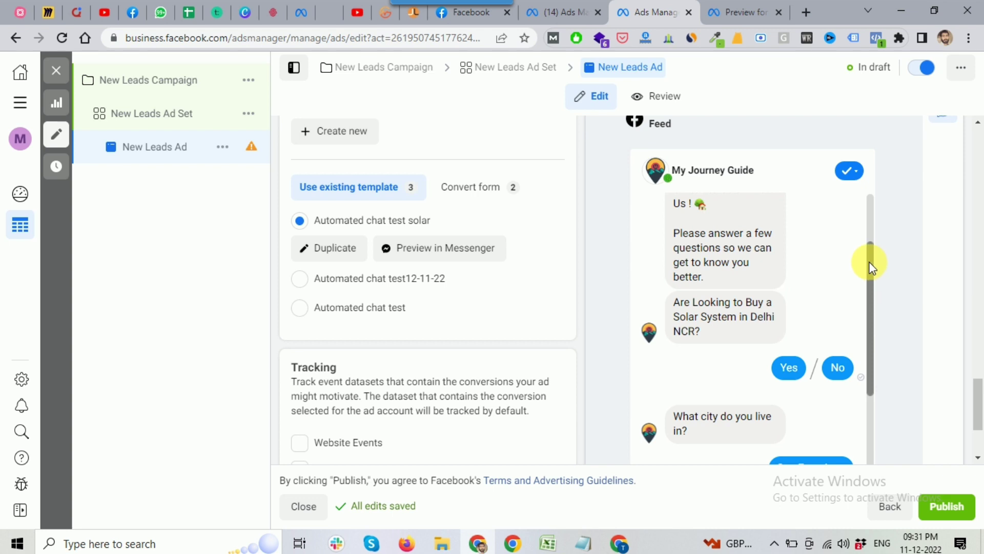
left_click_drag(868, 261, 869, 352)
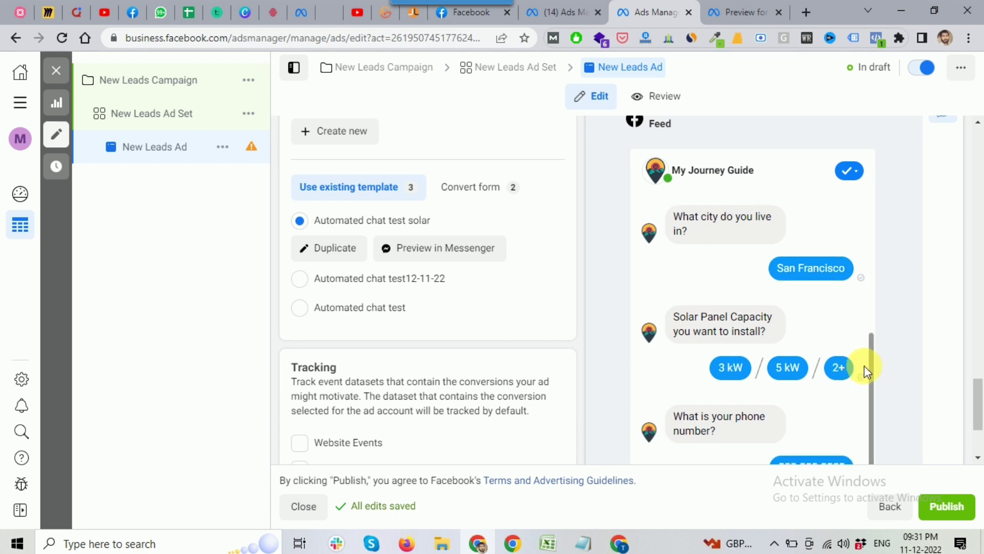
left_click_drag(870, 360, 875, 425)
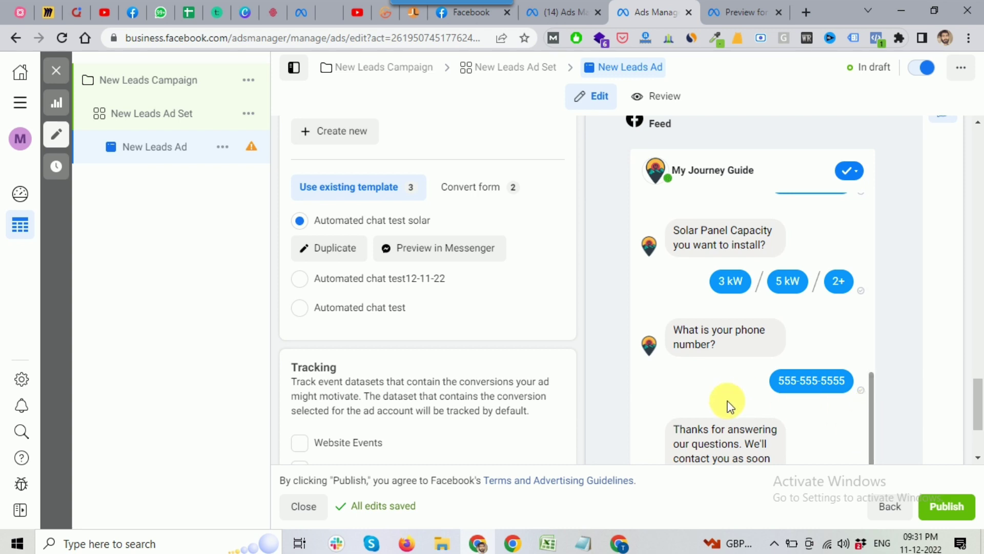
left_click_drag(979, 400, 979, 414)
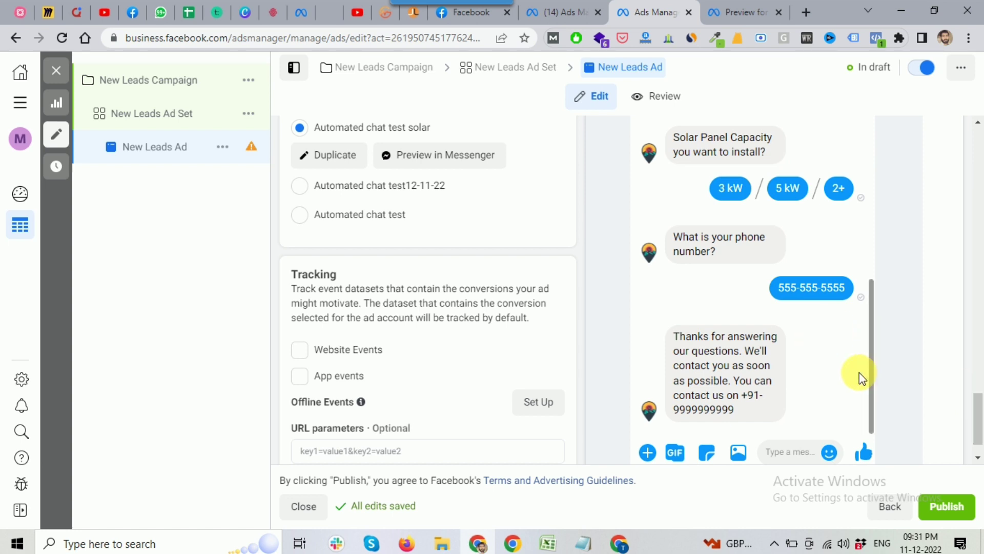
left_click_drag(872, 352, 870, 182)
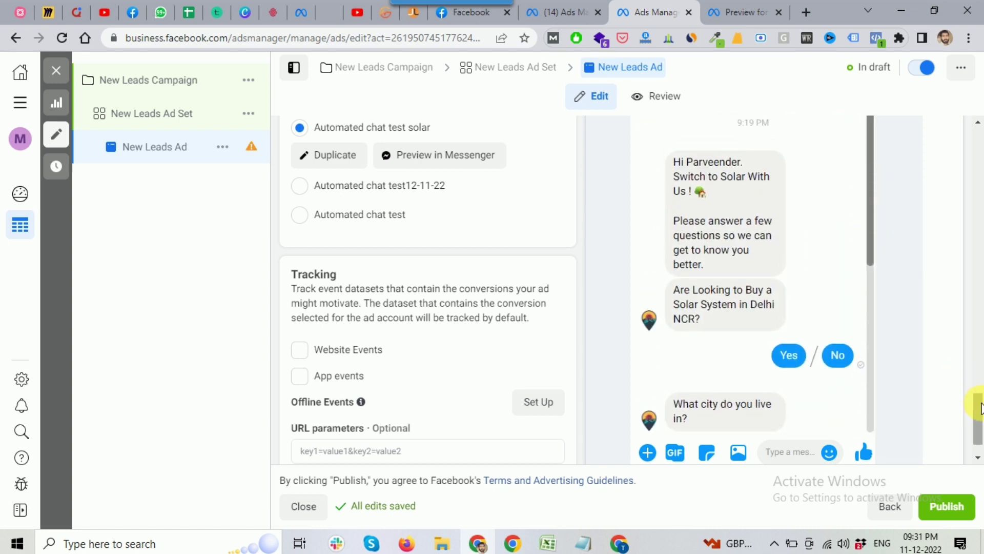
scroll(976, 403, "up", 1)
Close the enlarged ad preview, then close the ad previewer and ad editor pages to return to the campaigns list.
left_click(752, 11)
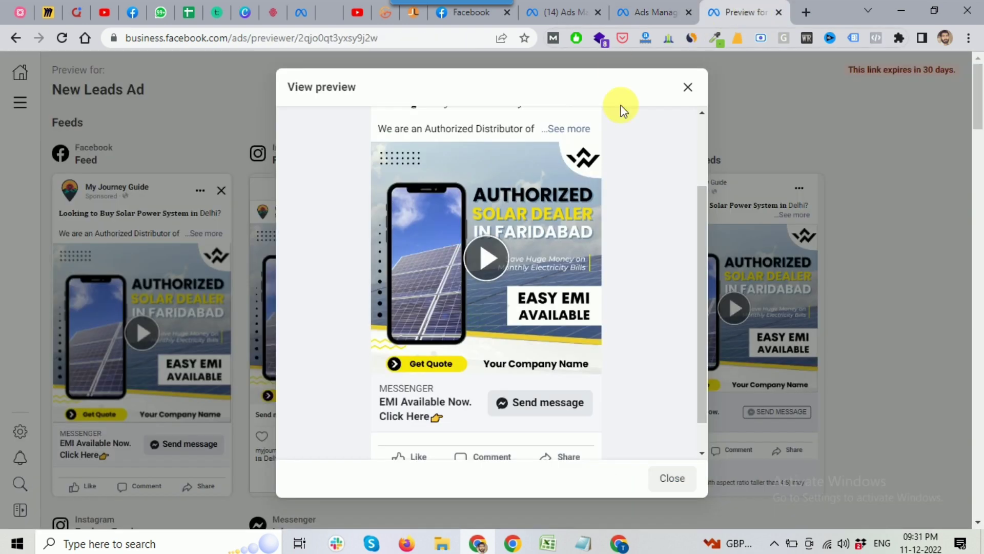
left_click(680, 472)
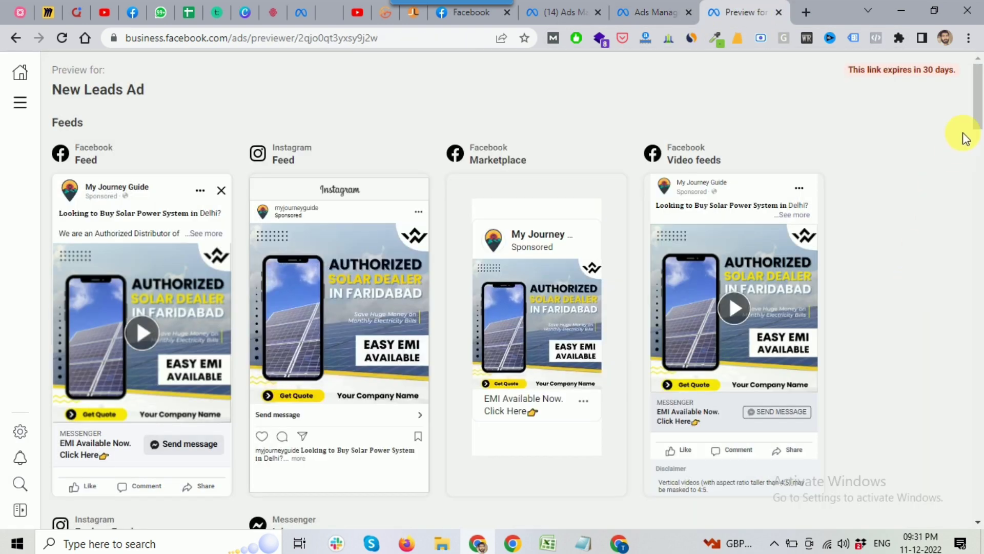
mouse_move(977, 103)
left_mouse_down()
mouse_move(968, 442)
mouse_move(962, 333)
mouse_move(977, 94)
left_mouse_up()
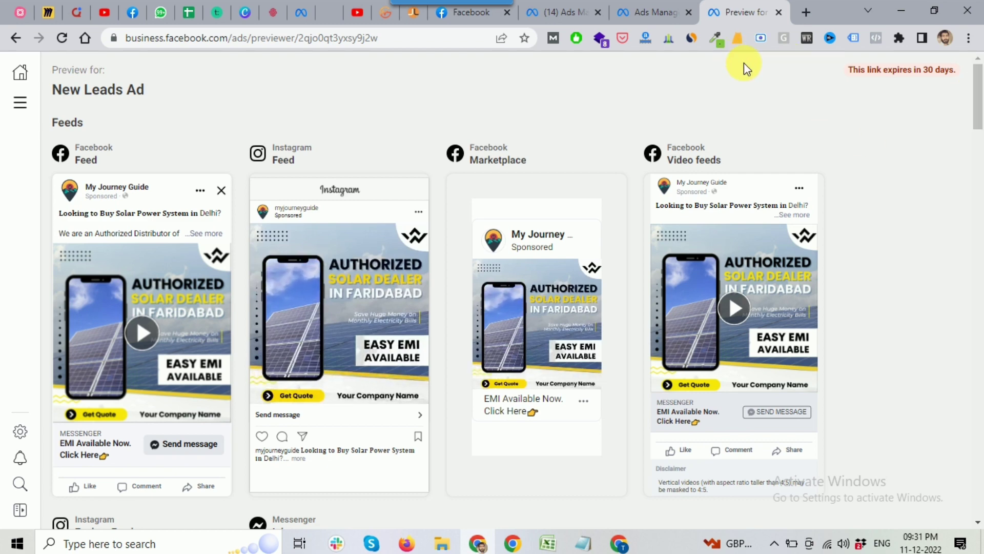
left_click(778, 13)
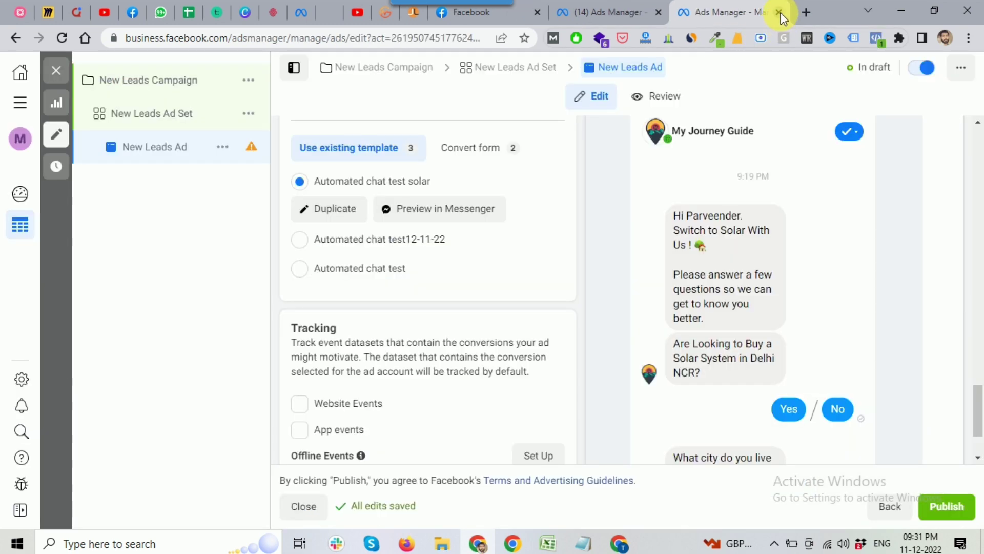
key("ctrl+w")
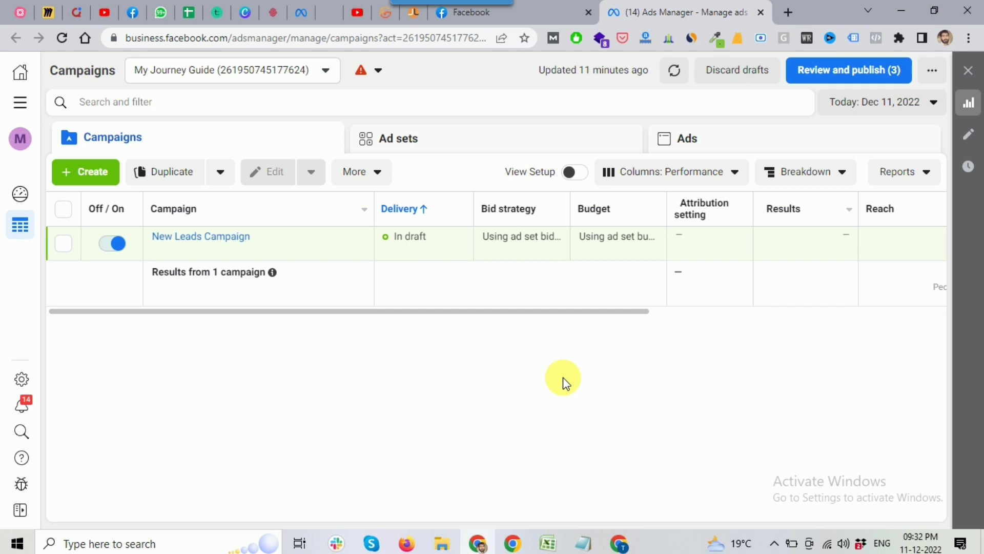
Switch to the Facebook home page and look up Ads Manager among the professional tools.
left_click(560, 19)
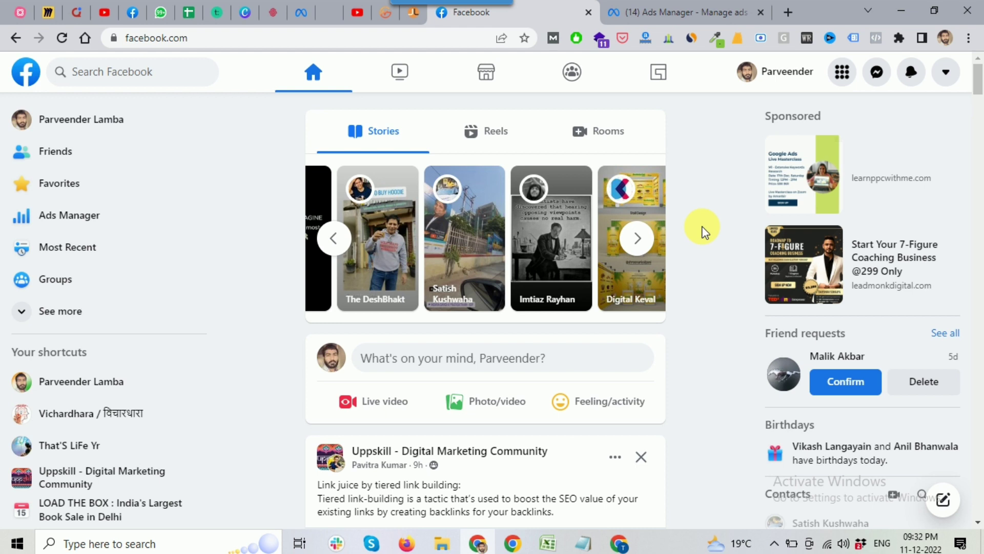
left_click(849, 81)
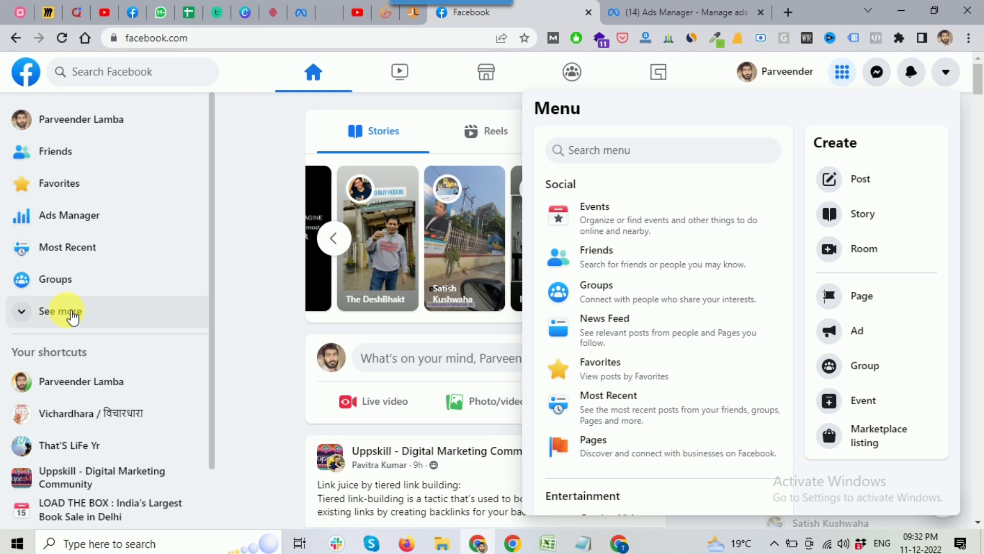
scroll(636, 437, "down", 2)
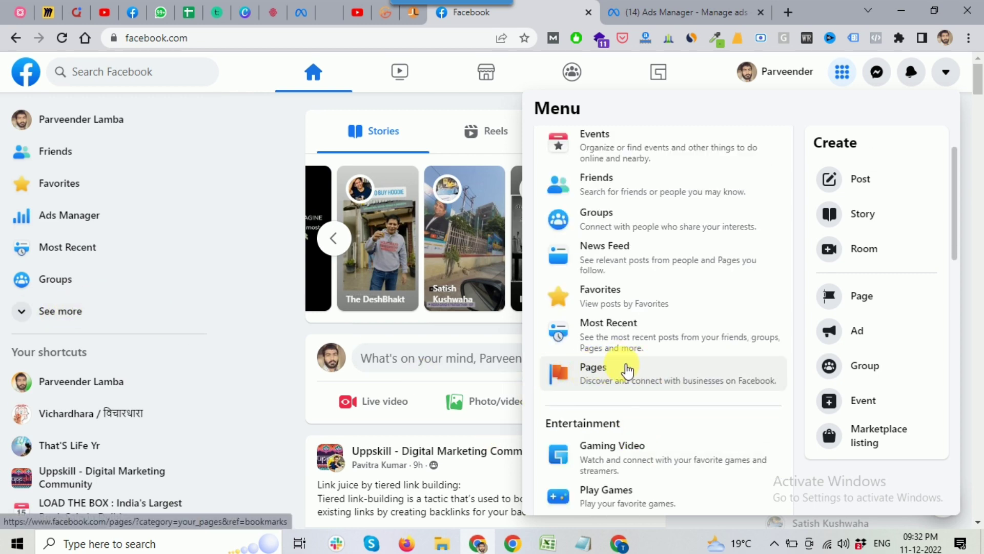
scroll(620, 370, "down", 4)
scroll(623, 371, "down", 7)
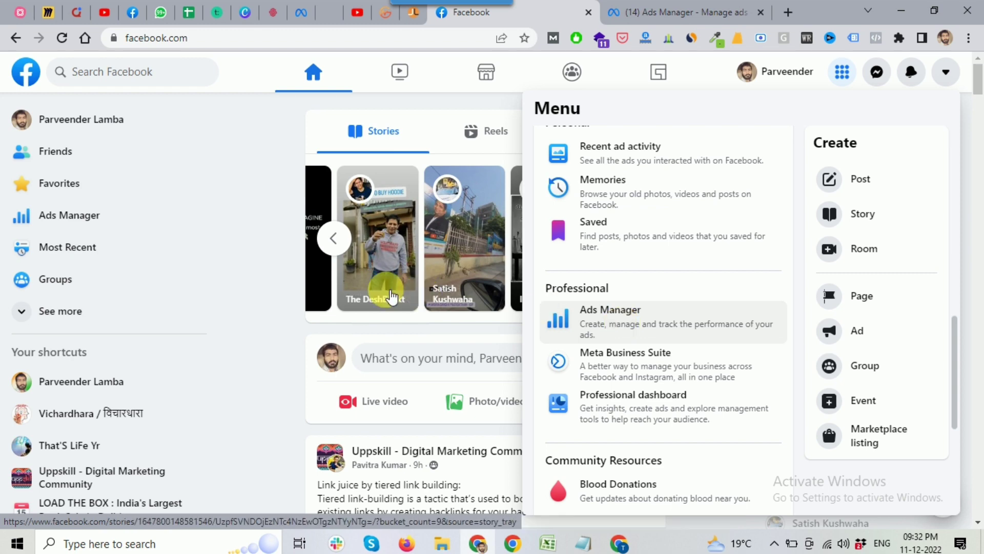
left_click(295, 310)
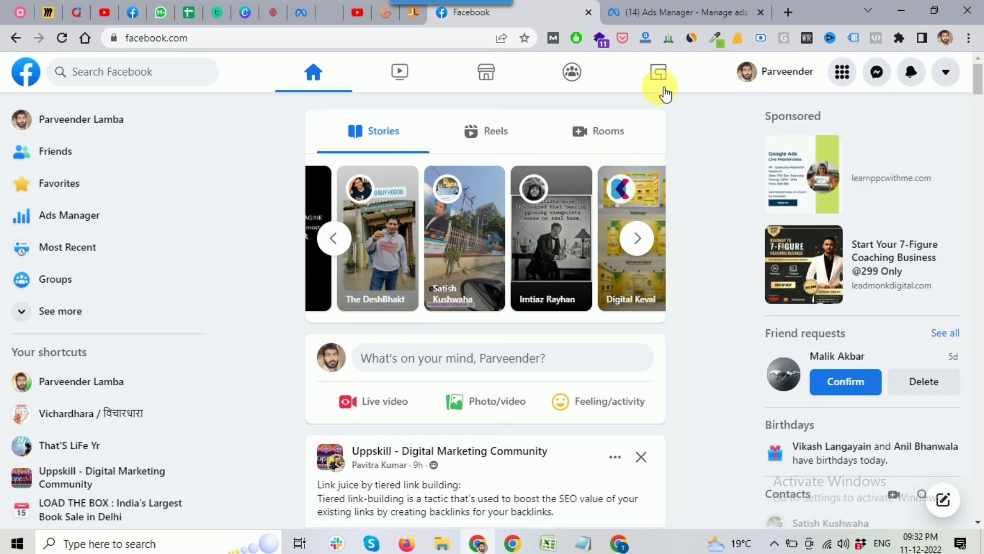
Return to Ads Manager and create a new campaign with the Leads objective.
left_click(663, 12)
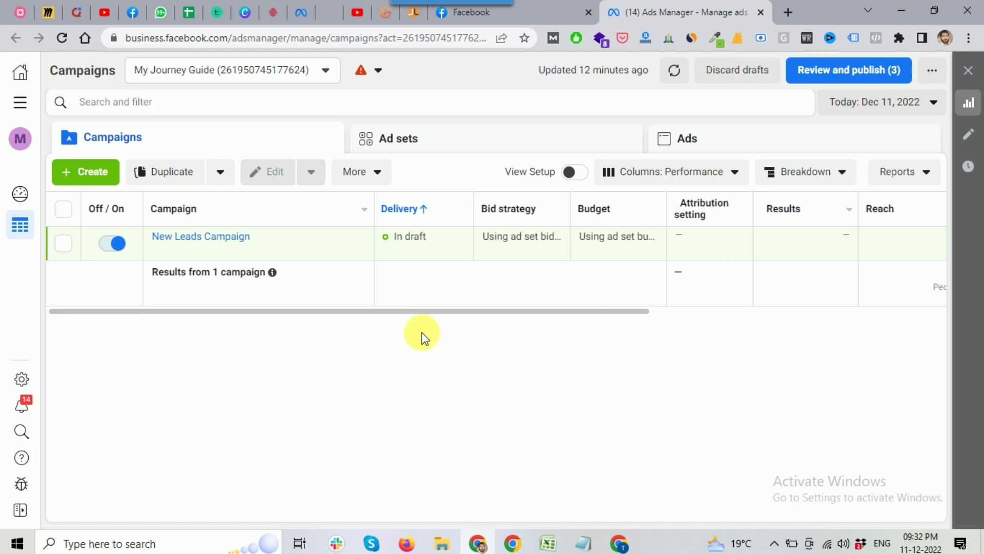
left_click(90, 174)
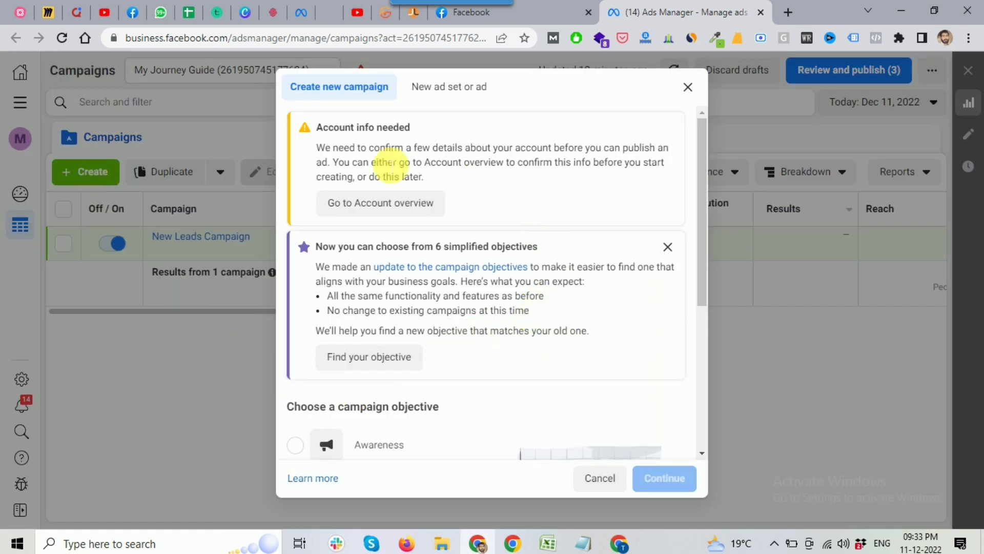
left_click_drag(323, 127, 444, 180)
left_click(675, 187)
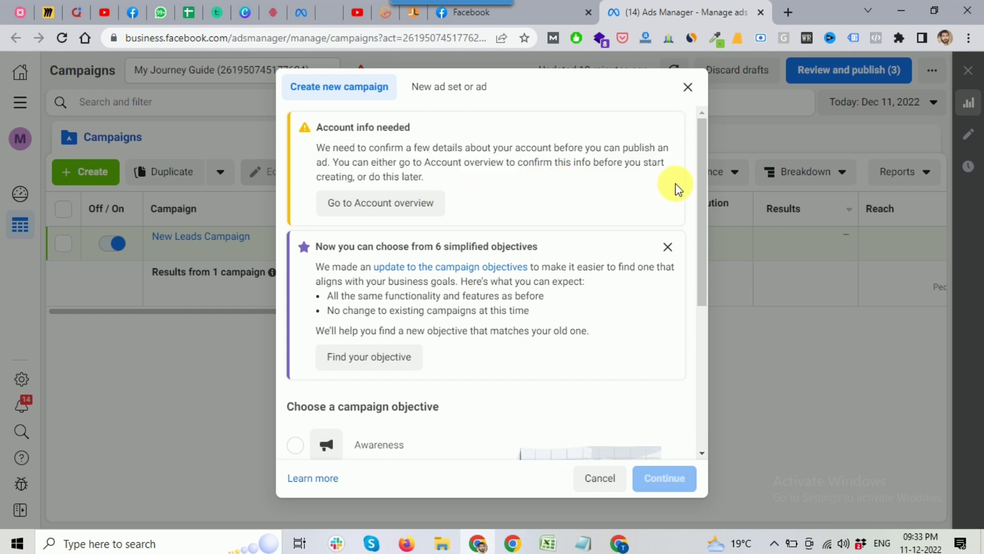
left_click_drag(703, 155, 703, 285)
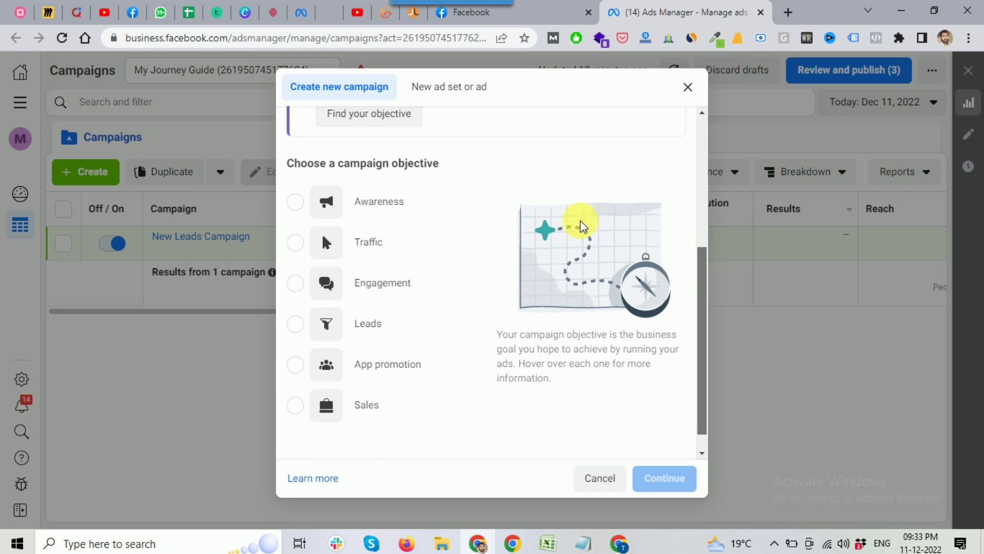
left_click(296, 168)
left_click_drag(295, 168, 442, 173)
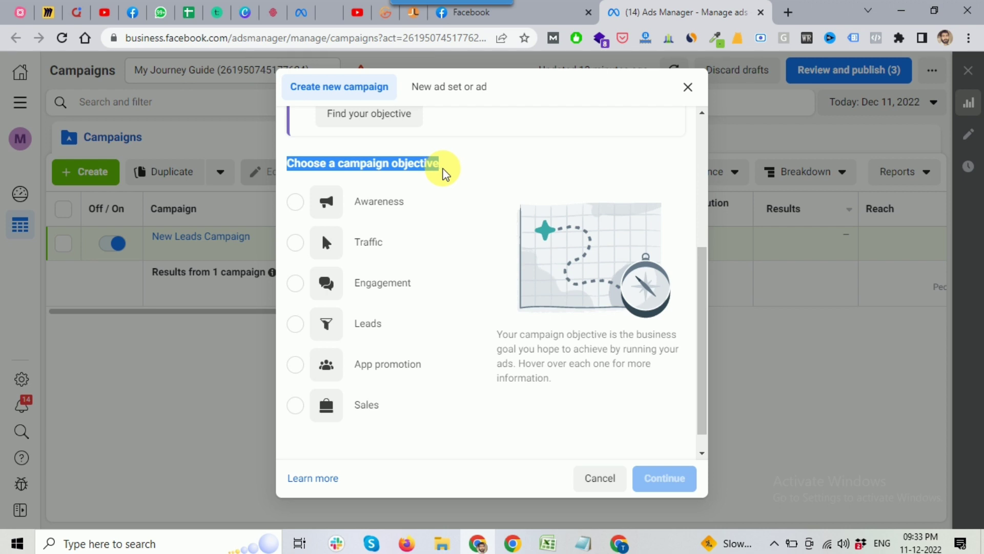
mouse_move(379, 325)
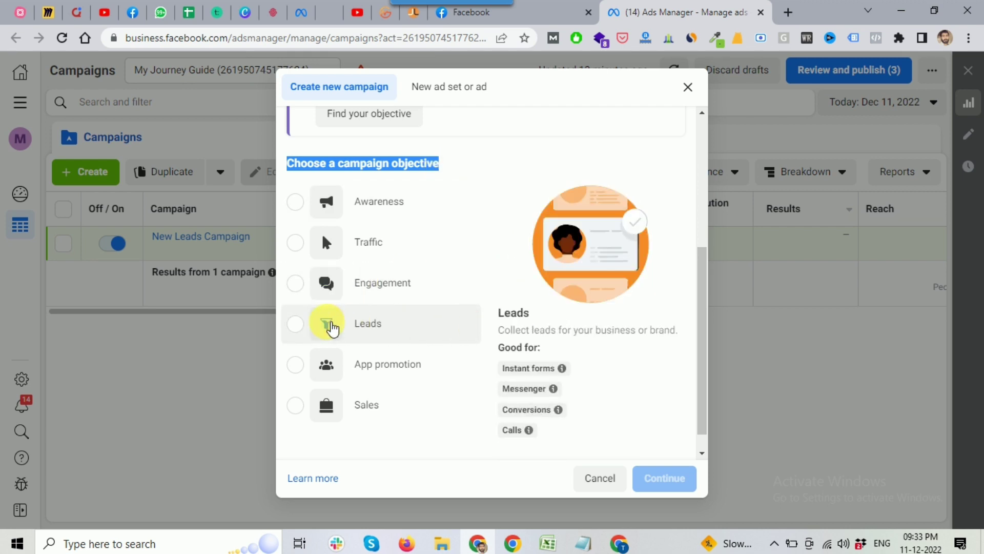
left_click(303, 331)
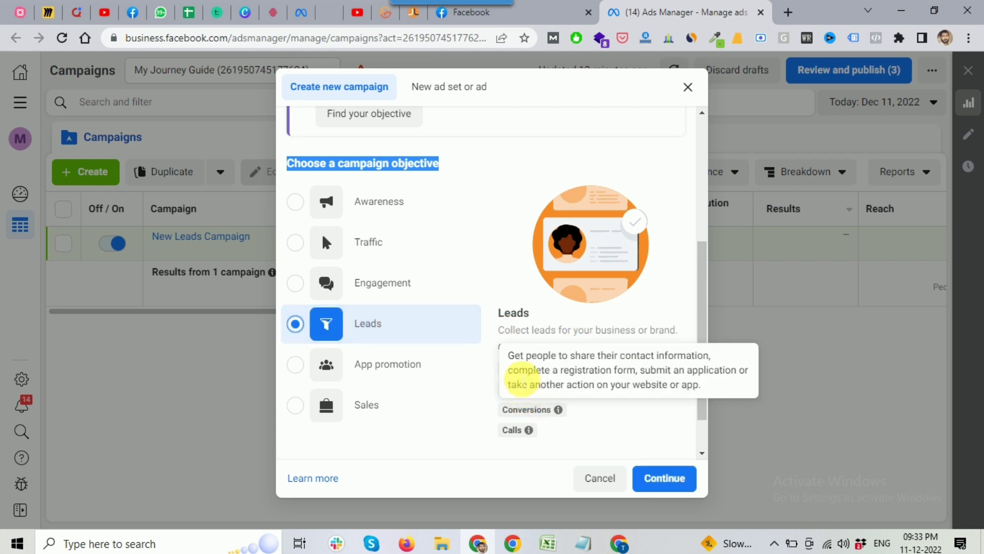
mouse_move(536, 412)
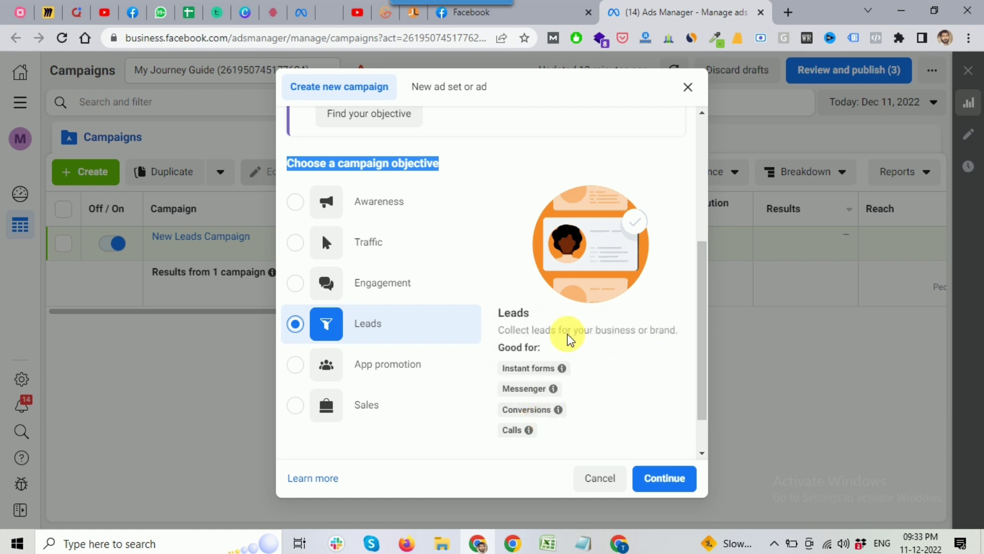
left_click(669, 479)
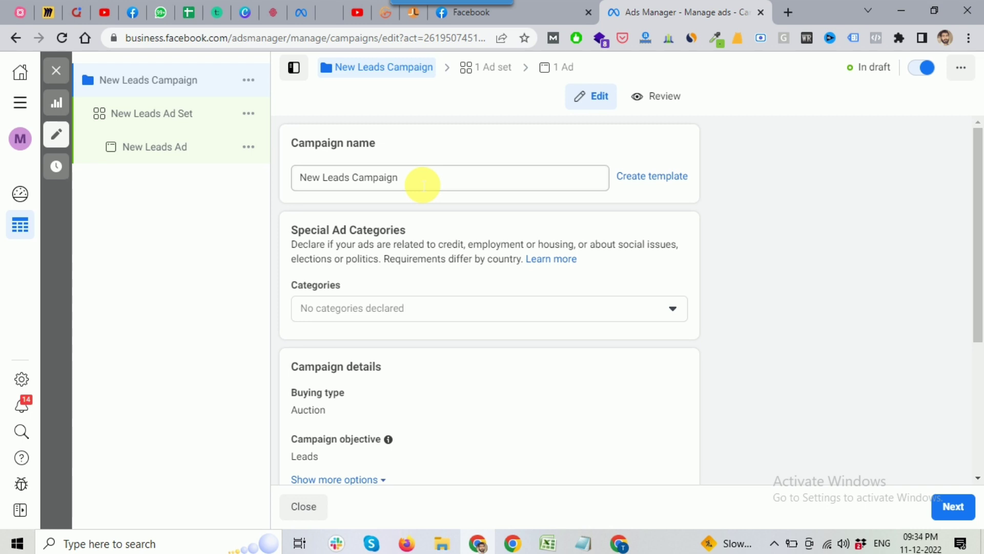
Review the special ad categories and campaign details, keep the default settings, and continue to the ad set.
scroll(416, 212, "down", 2)
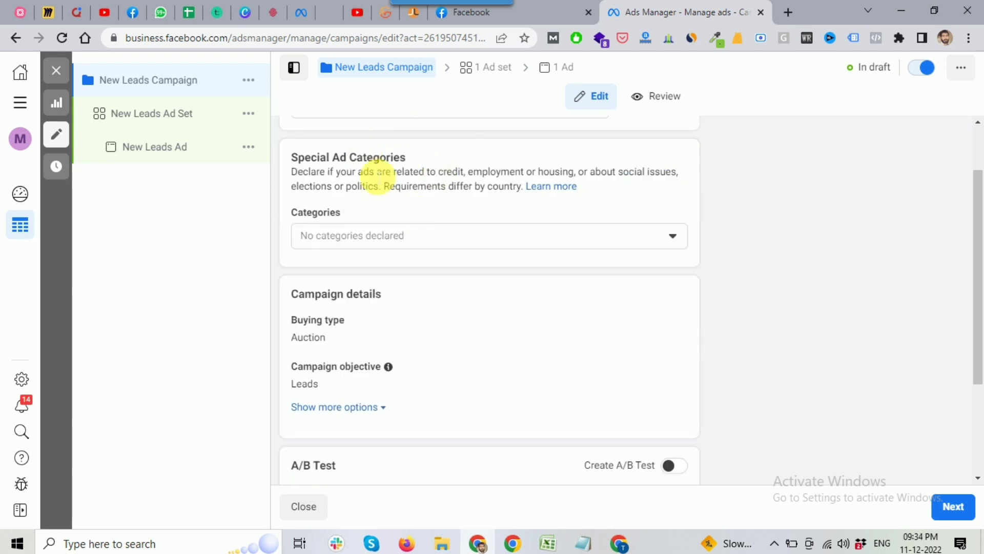
left_click_drag(291, 155, 405, 158)
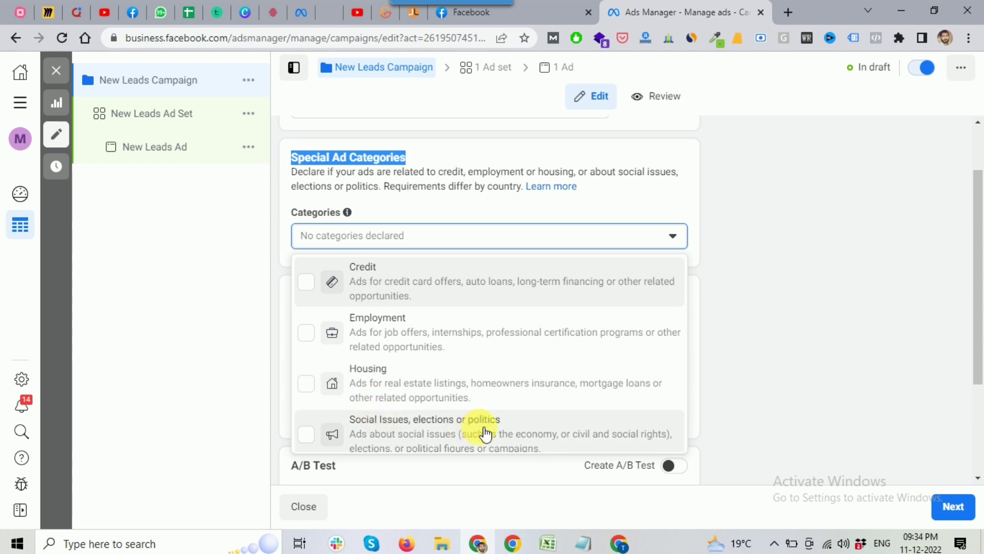
left_click(731, 309)
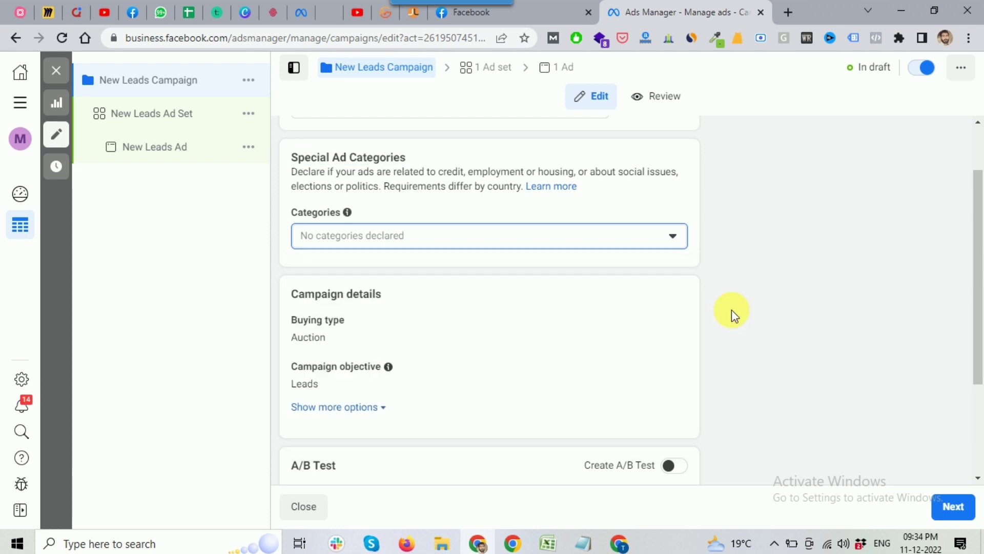
scroll(455, 303, "down", 1)
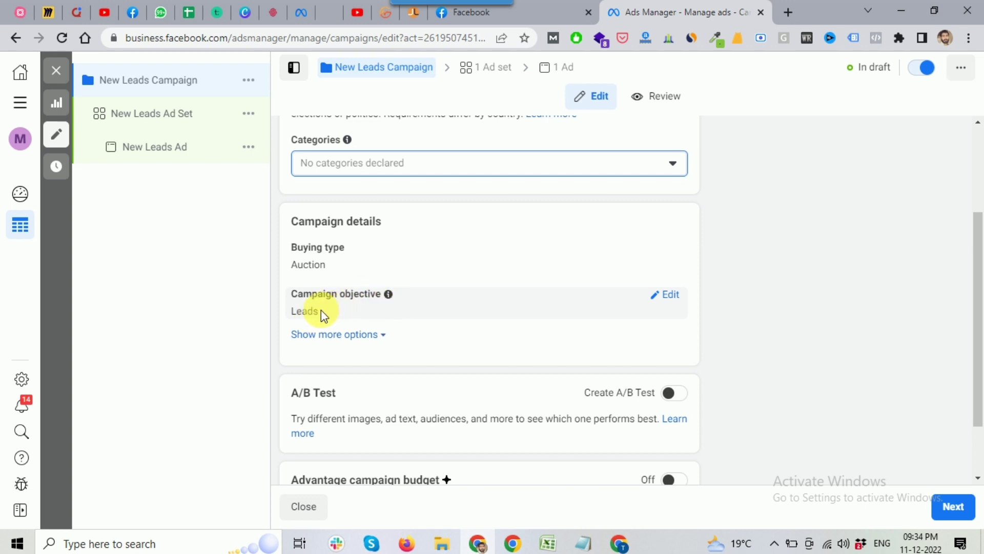
scroll(456, 314, "down", 1)
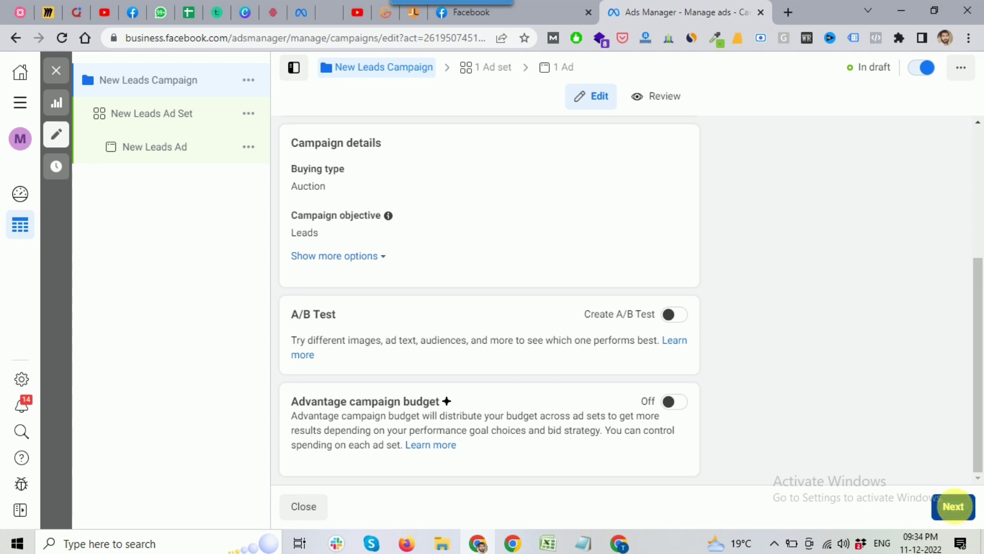
left_click(961, 513)
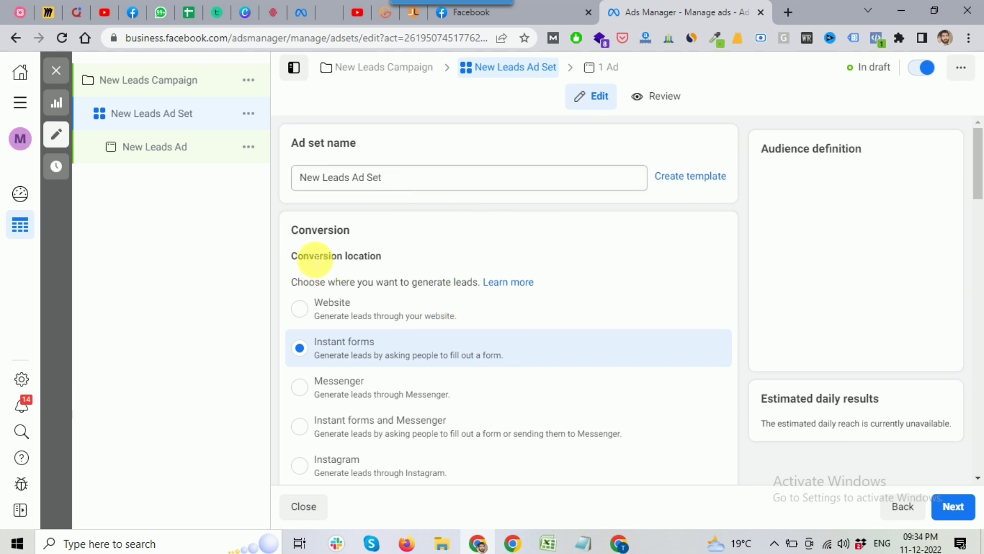
Rename the ad set as New Messenger Leads Ad Set.
left_click_drag(290, 233, 382, 259)
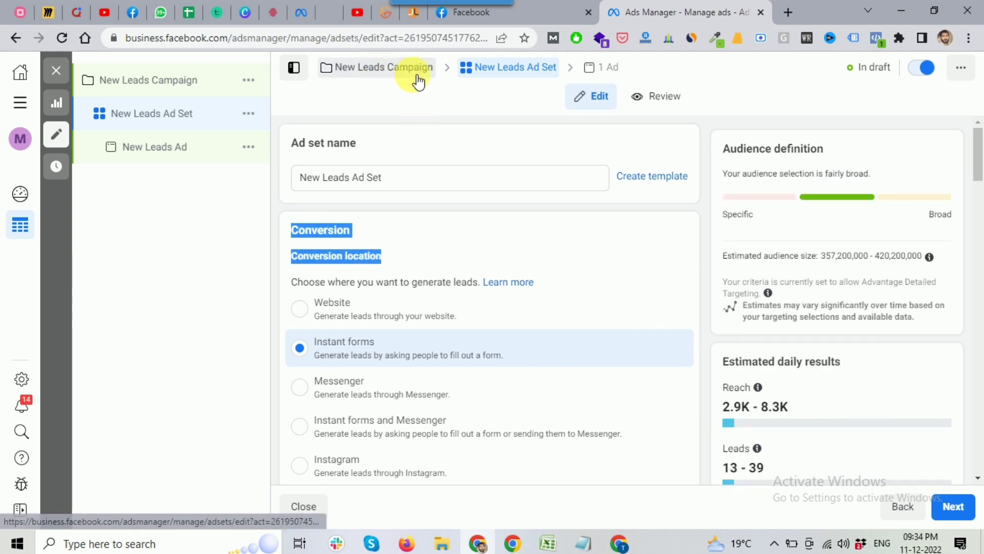
left_click(325, 180)
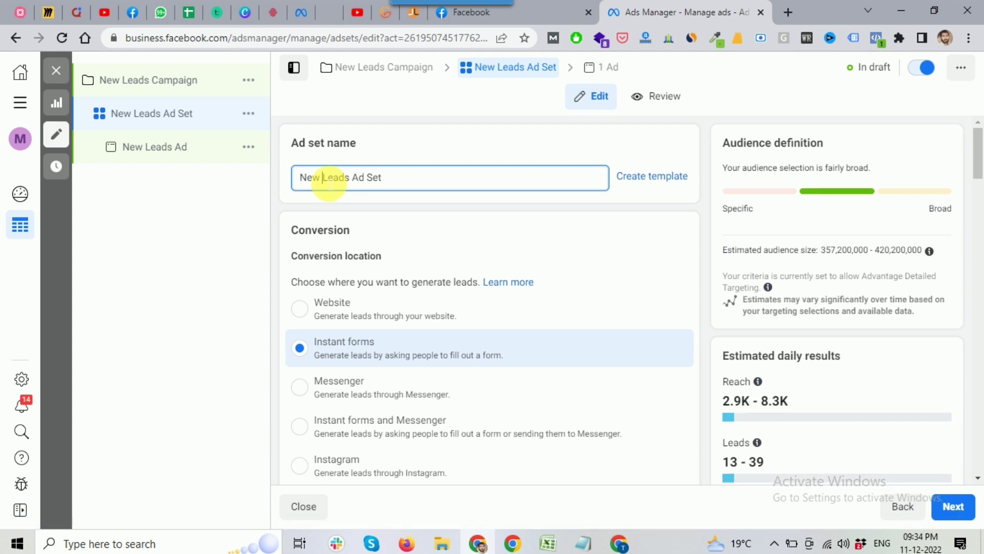
type("Messenger")
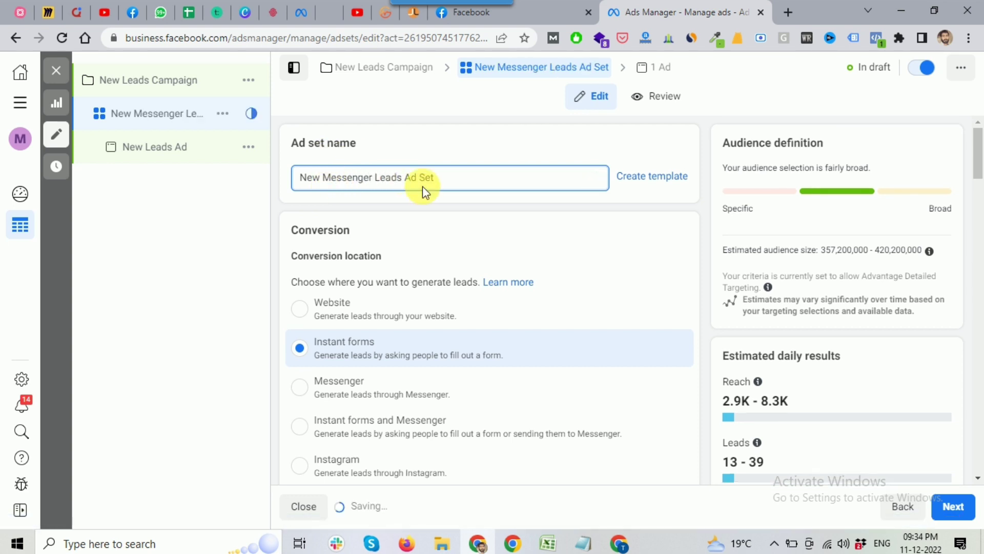
Set the ad set's conversion location to Messenger.
left_click(435, 207)
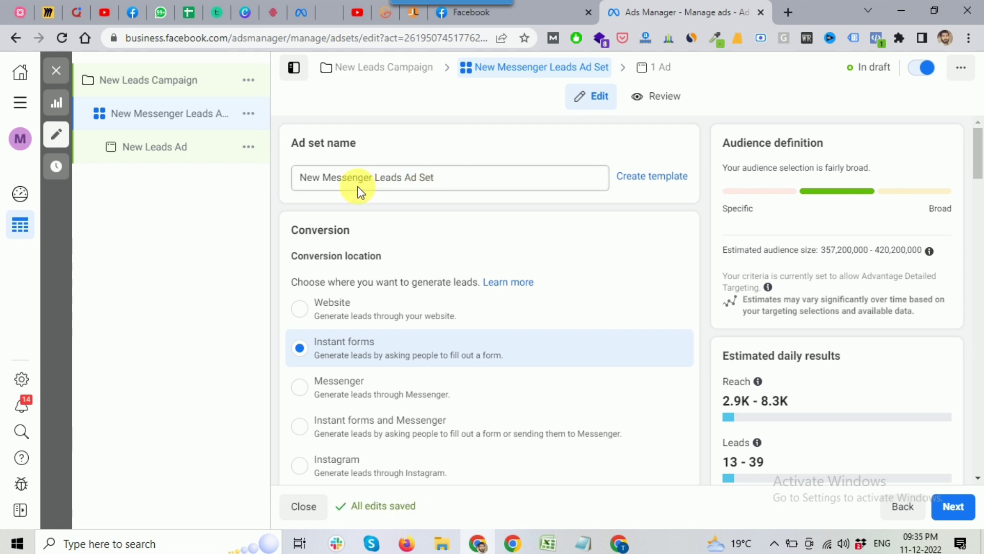
left_click_drag(291, 259, 385, 259)
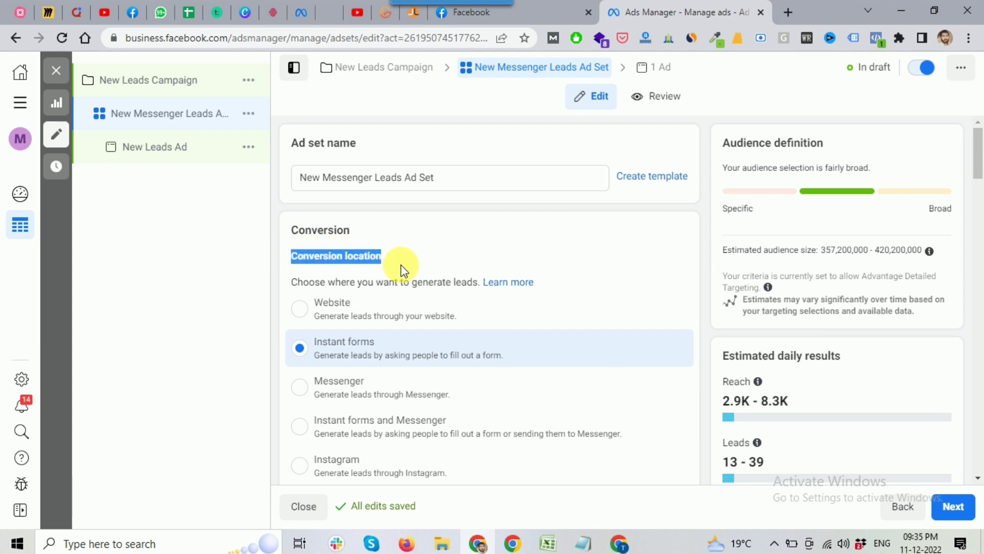
scroll(395, 259, "down", 1)
left_click_drag(297, 210, 471, 210)
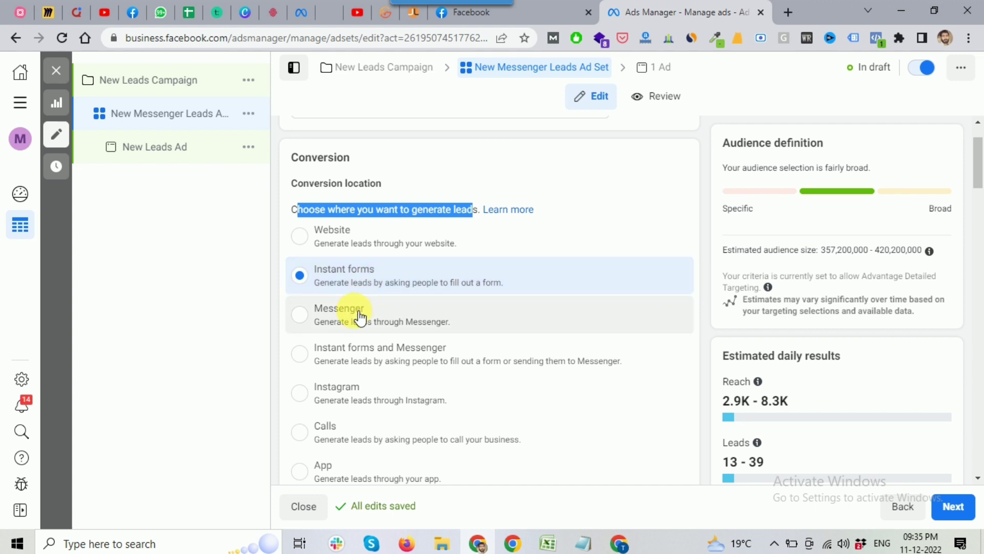
left_click(311, 323)
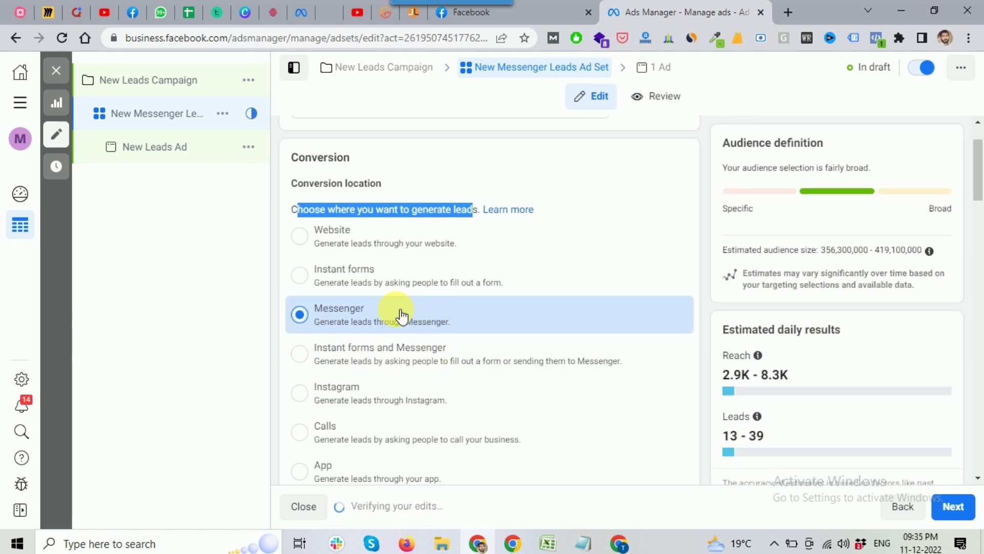
left_click(710, 314)
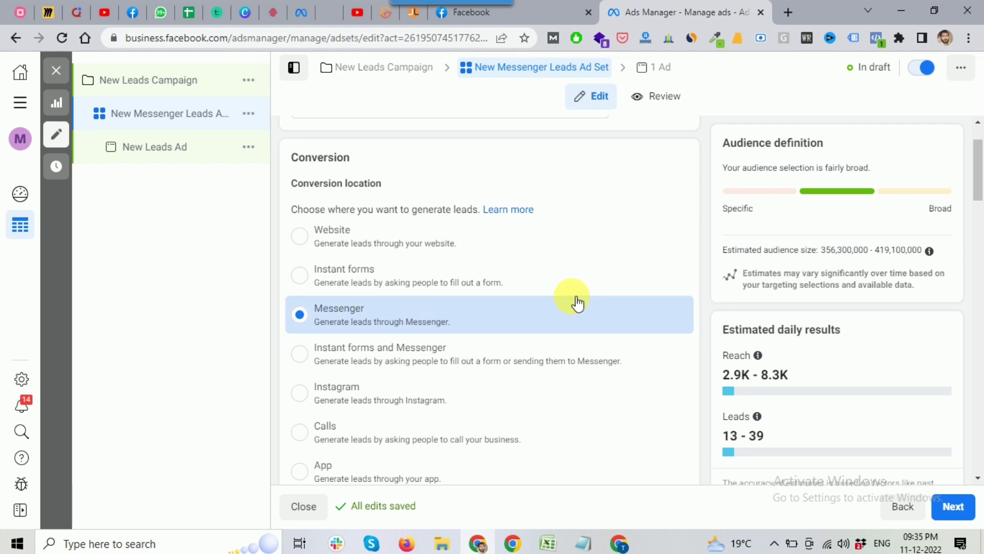
Review the performance goal and choose My Journey Guide as the Facebook Page for the ad set.
scroll(399, 310, "down", 1)
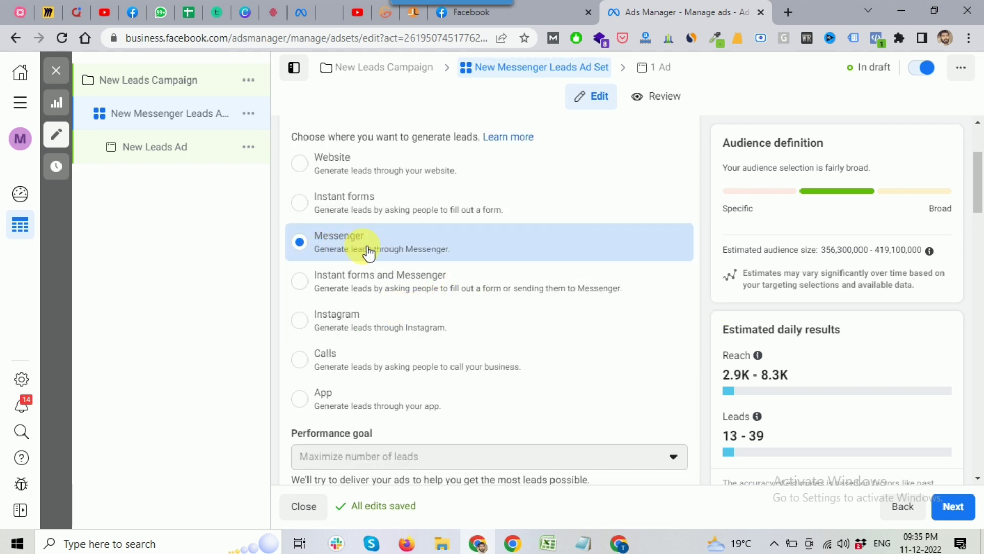
scroll(367, 250, "down", 1)
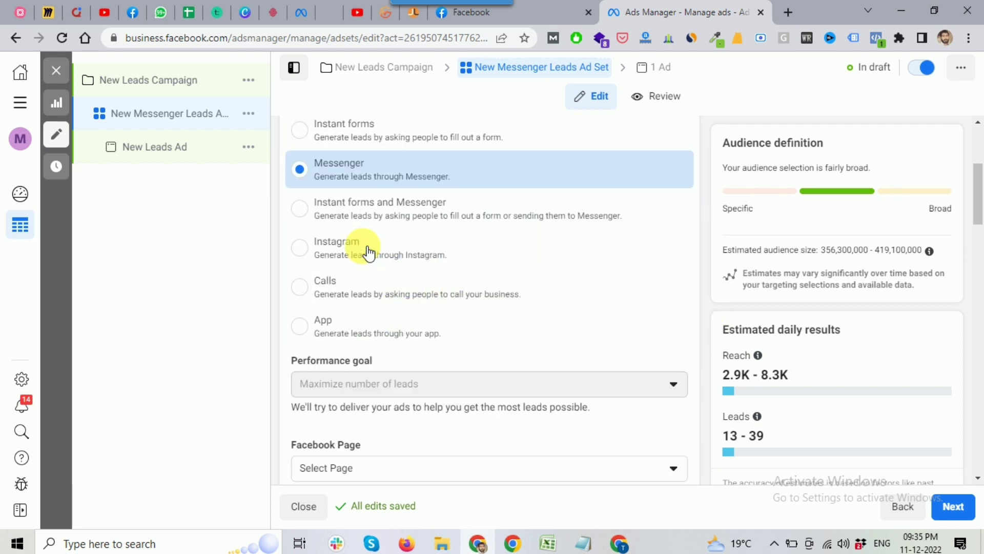
scroll(352, 279, "down", 1)
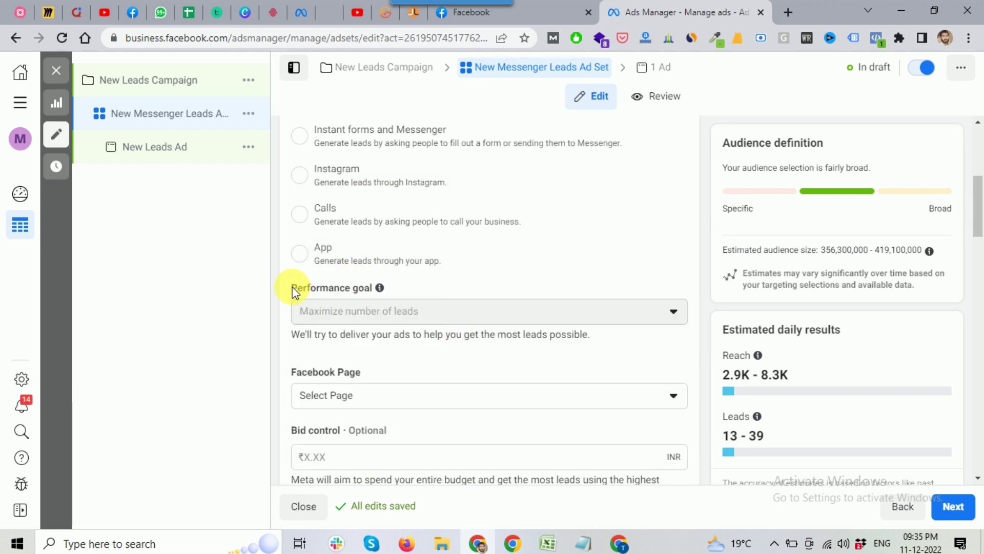
left_click_drag(291, 287, 391, 314)
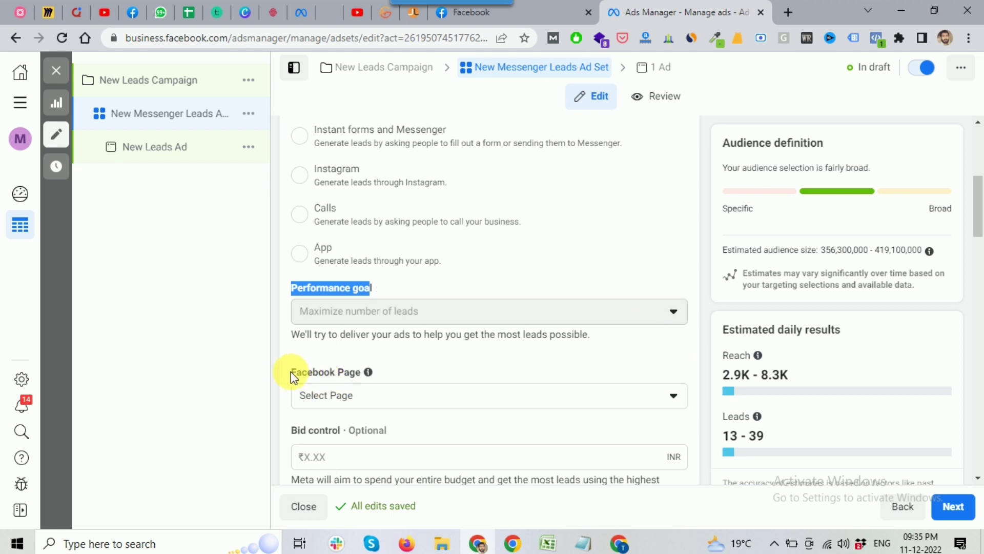
left_click_drag(290, 373, 358, 373)
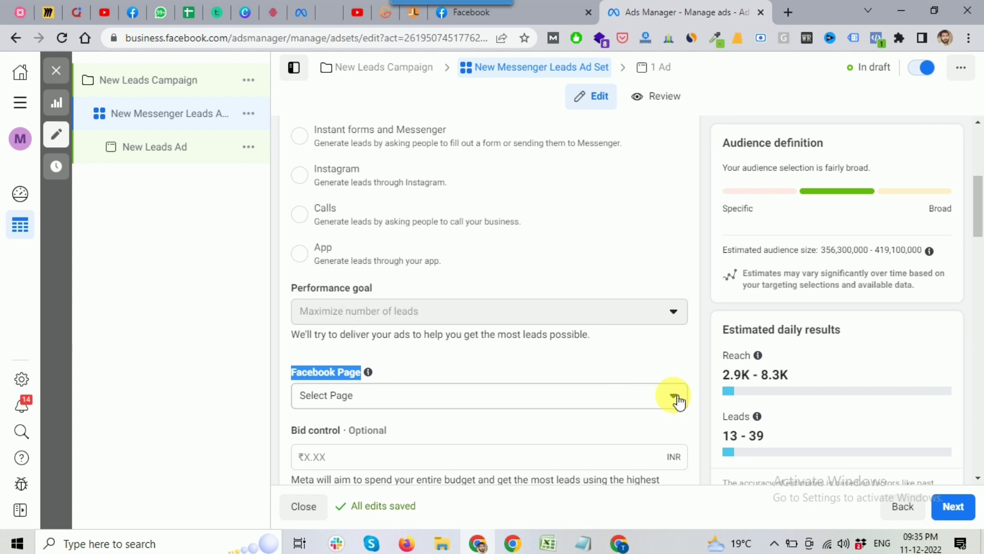
scroll(714, 347, "down", 1)
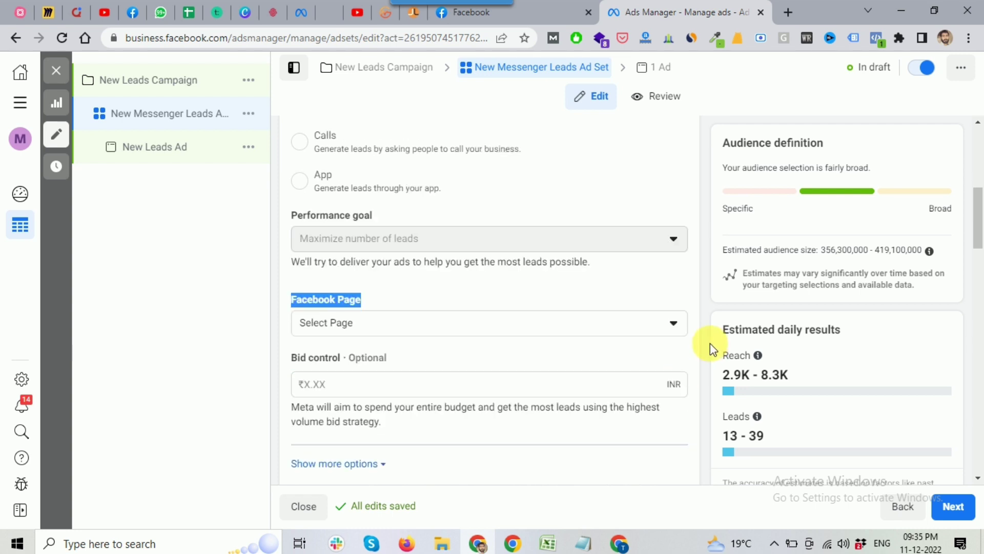
left_click(673, 323)
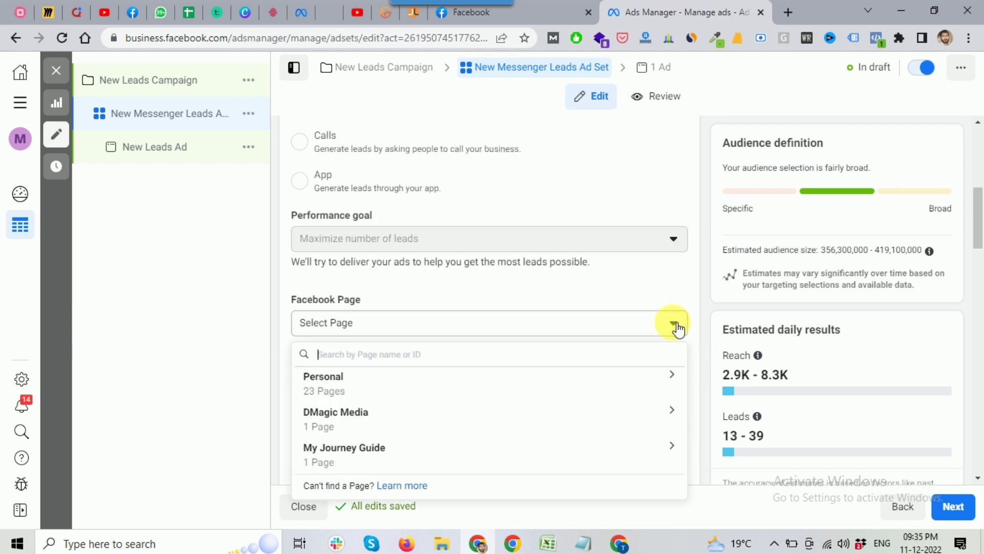
left_click(361, 453)
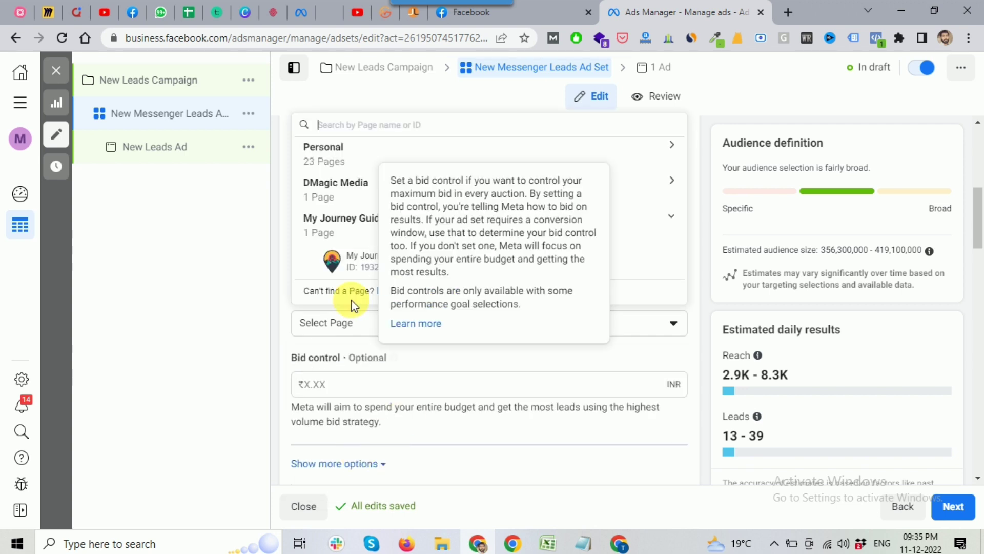
left_click(361, 261)
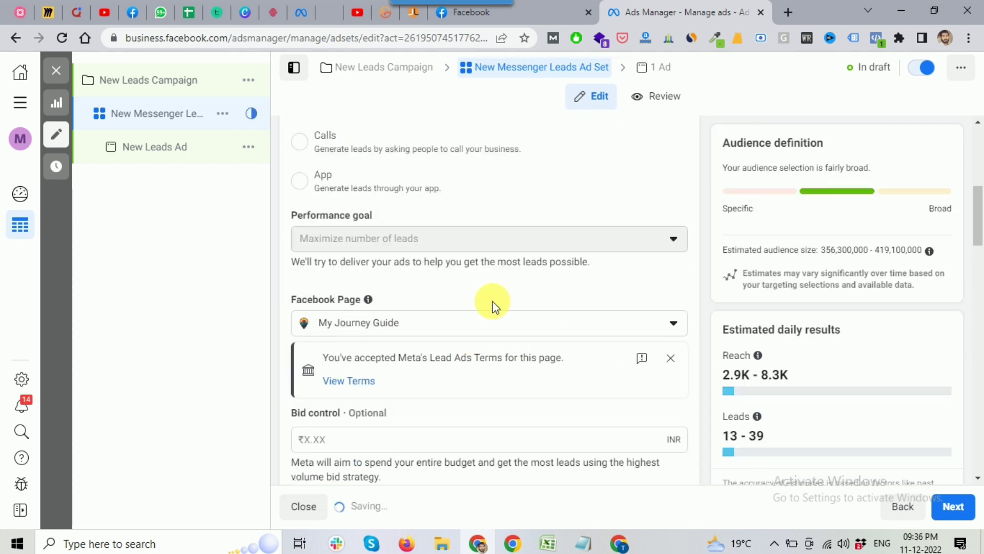
Review the optional bid control and the budget type choices, keeping Daily Budget.
scroll(494, 304, "down", 1)
scroll(494, 306, "down", 1)
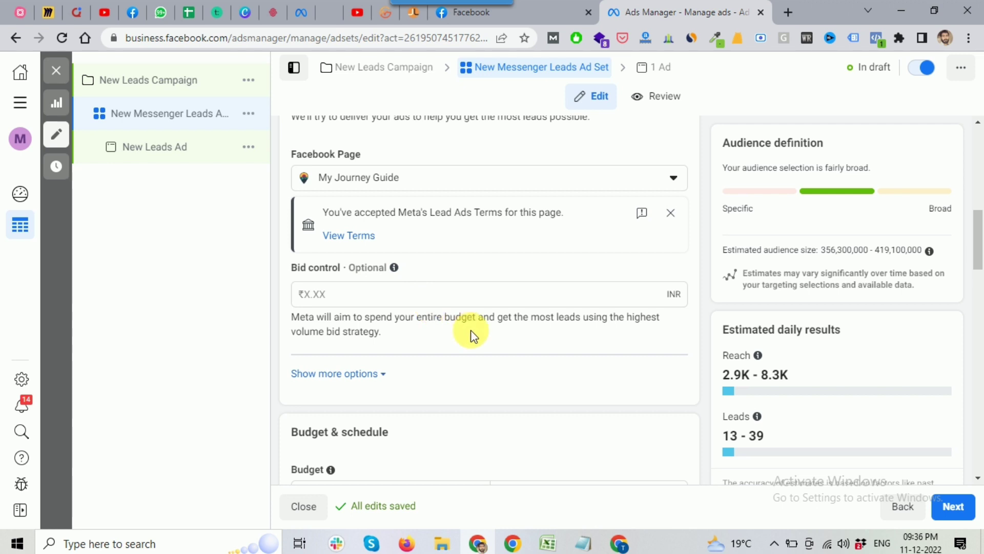
scroll(468, 322, "down", 1)
scroll(472, 334, "down", 1)
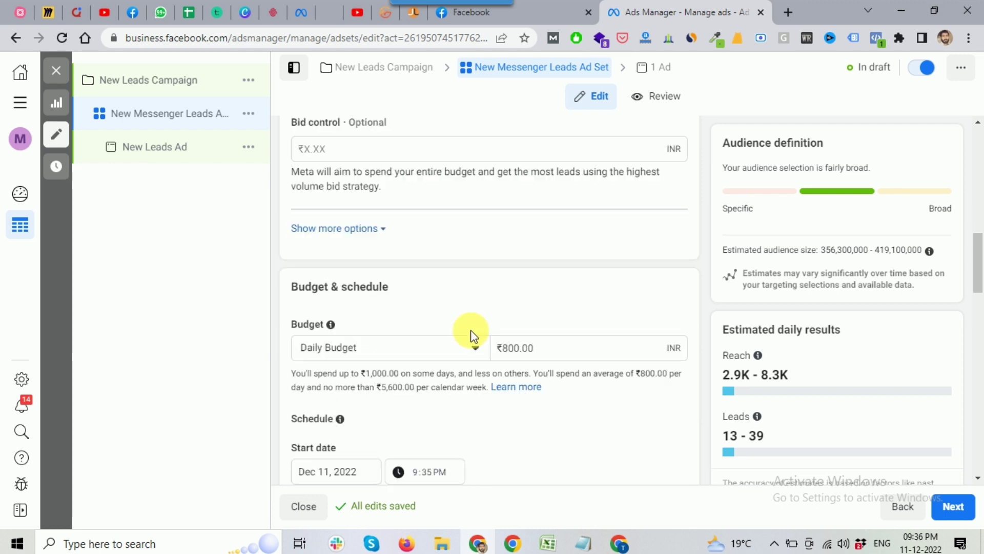
left_click_drag(299, 294, 391, 286)
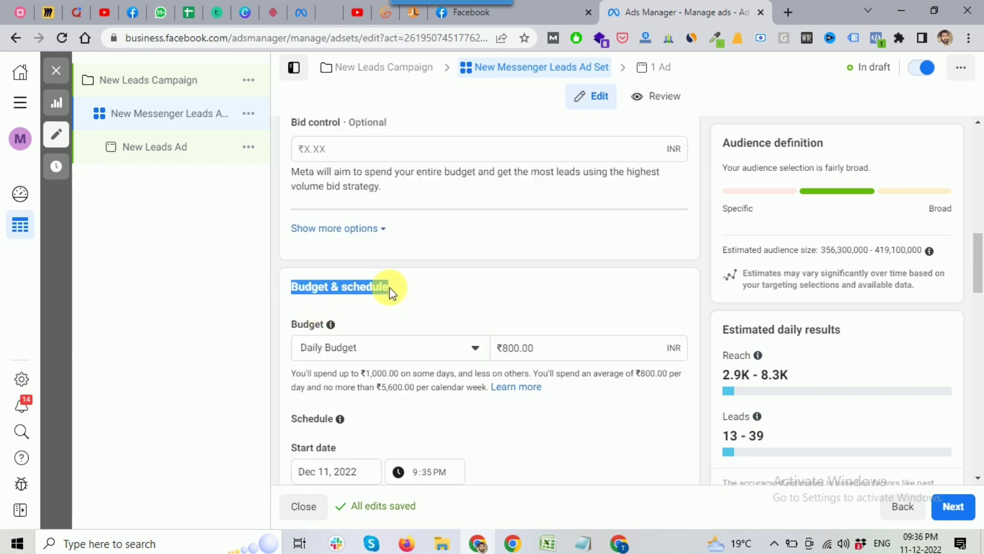
scroll(410, 288, "down", 1)
left_click(394, 274)
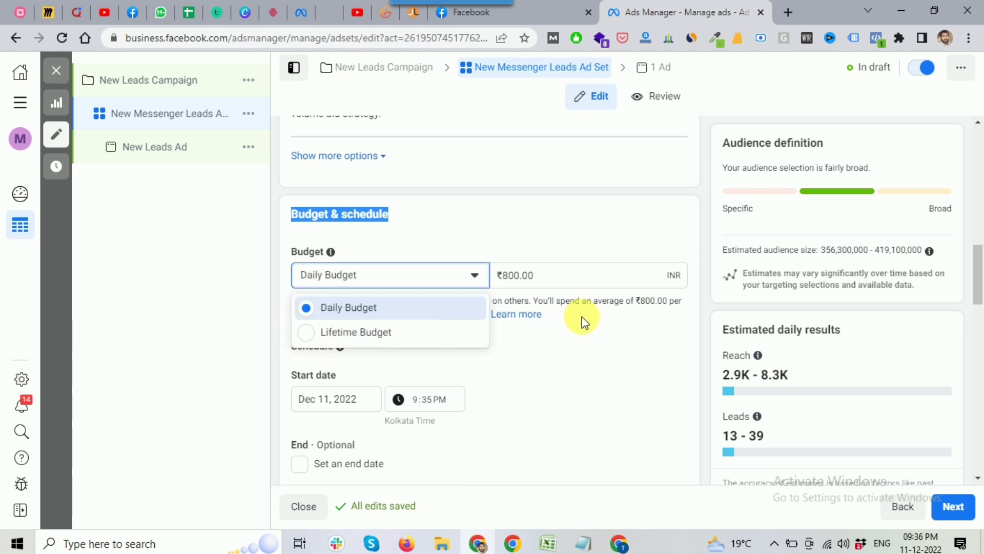
left_click(680, 342)
scroll(554, 320, "down", 1)
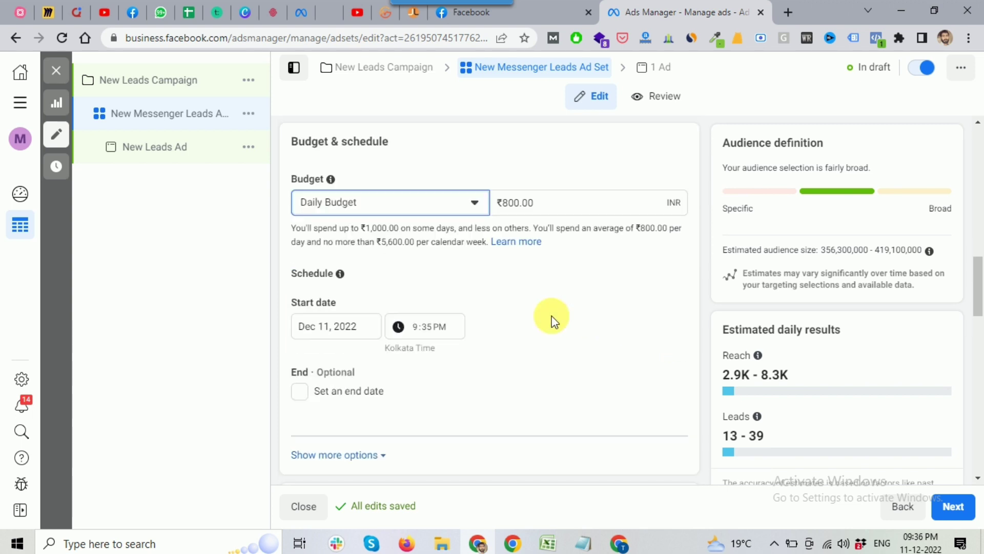
Examine the daily budget amount, the start date and the optional end date without changing them.
left_click_drag(509, 205, 503, 205)
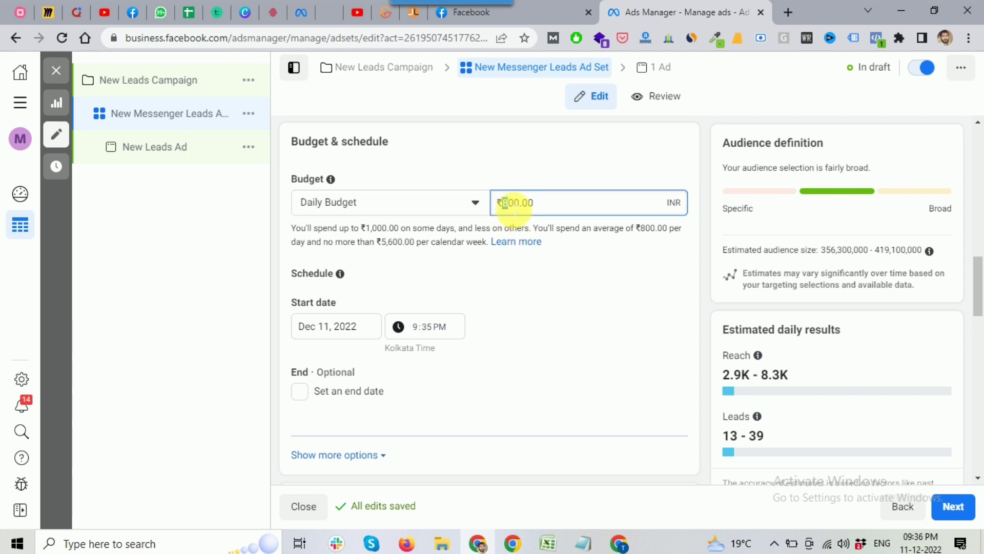
key("BackSpace")
left_click(662, 257)
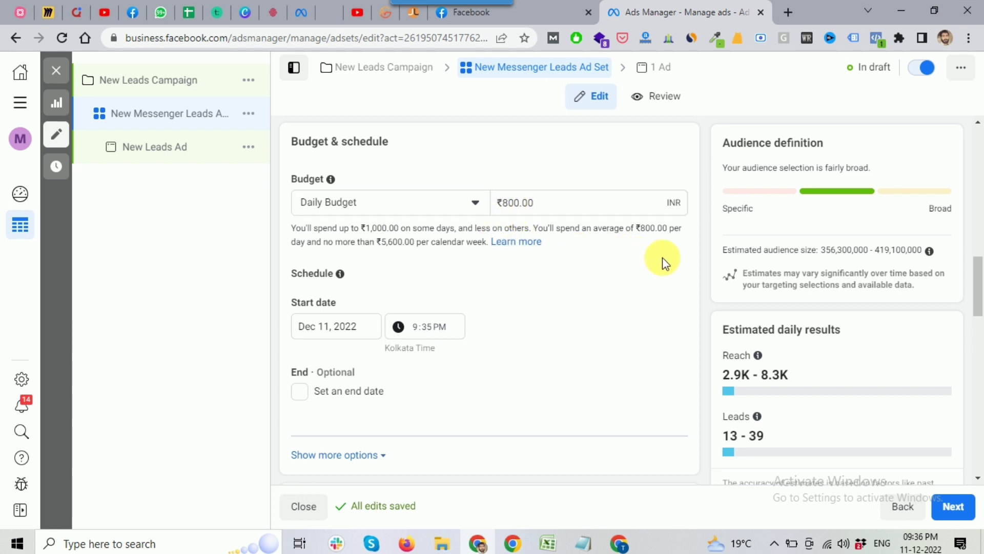
left_click(511, 205)
key("shift+Left")
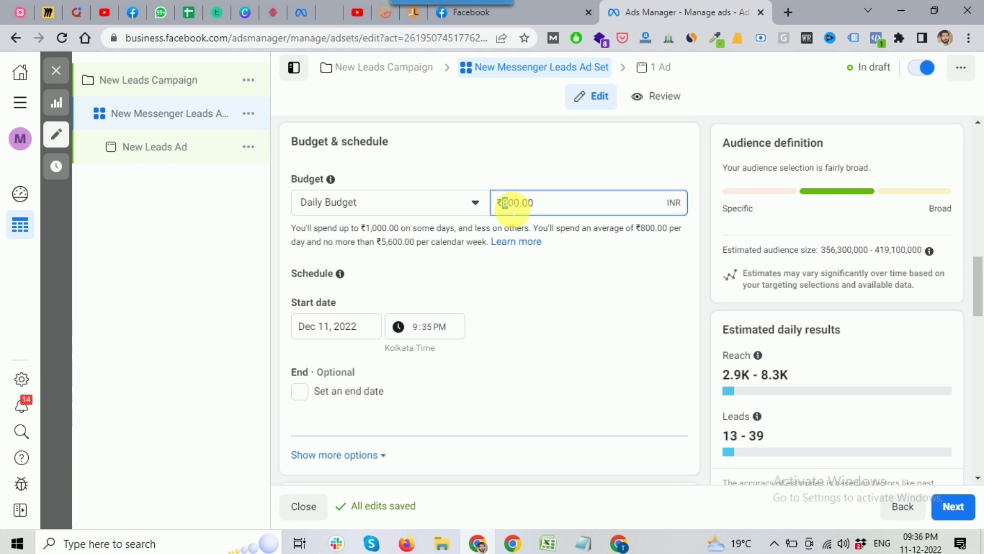
key("BackSpace")
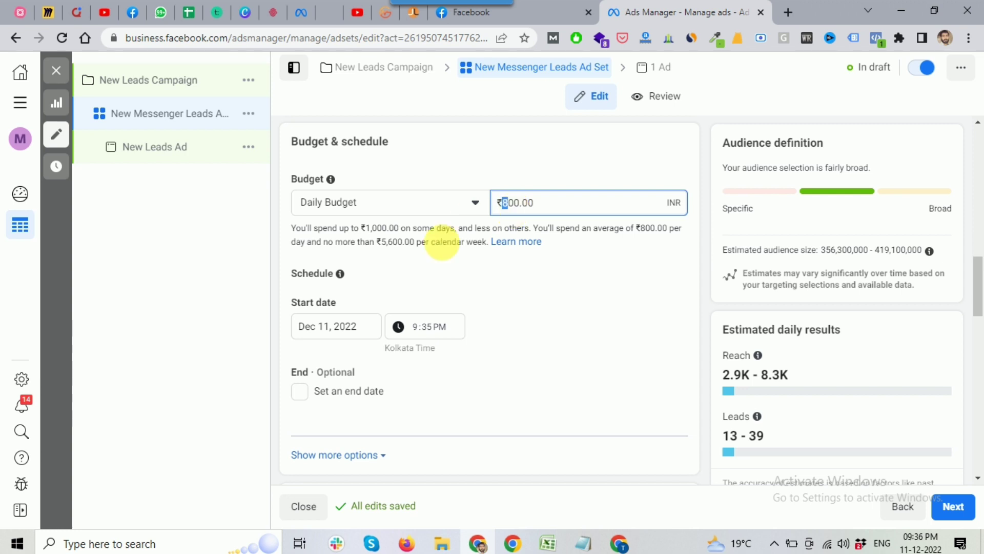
left_click(604, 305)
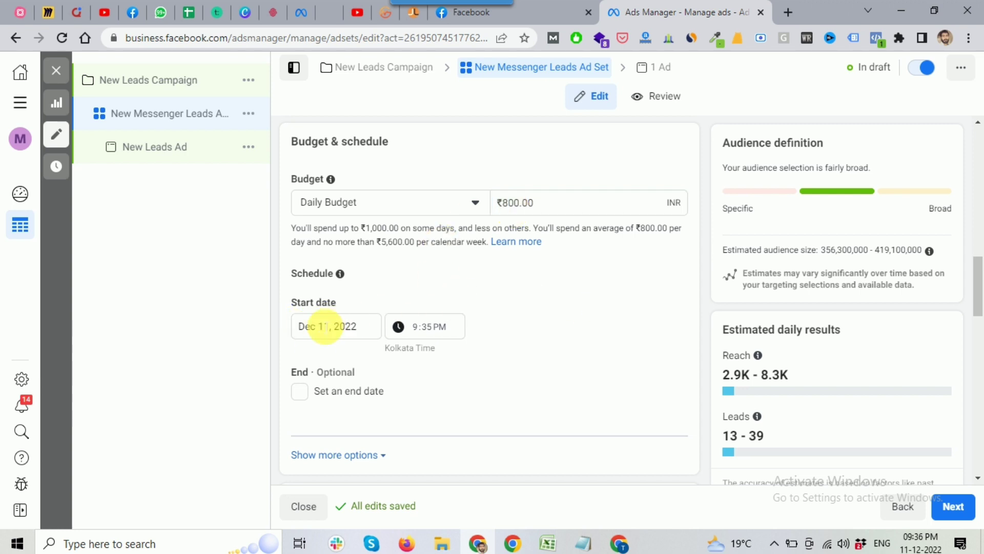
scroll(484, 344, "down", 1)
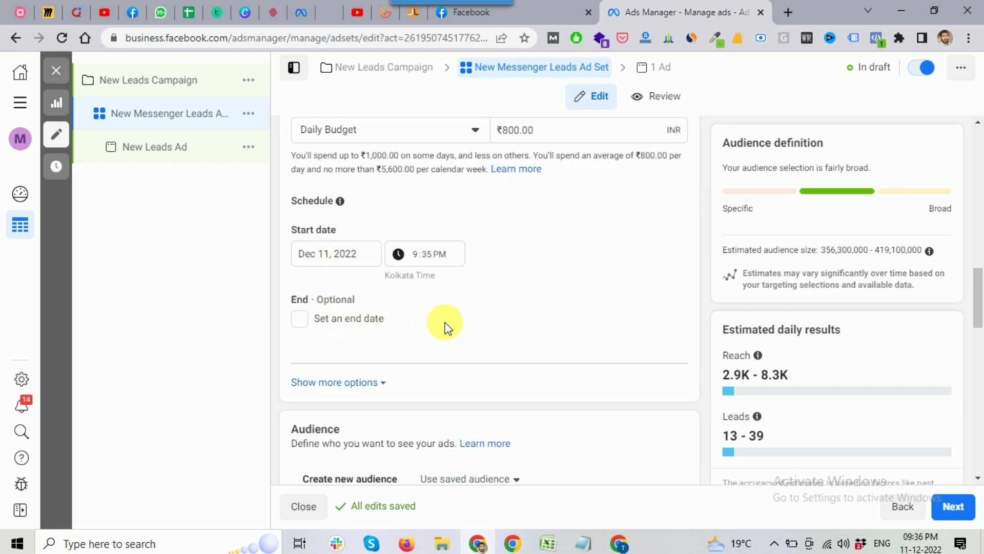
scroll(444, 326, "down", 1)
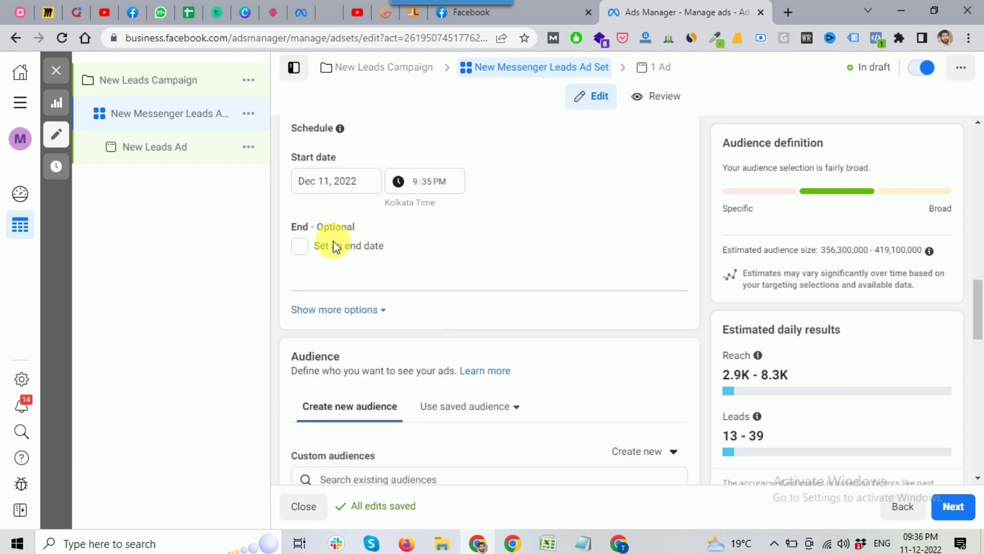
Examine the ad set's Audience section, including the new and saved audience choices and the custom audiences field.
scroll(410, 267, "down", 1)
left_click(297, 288)
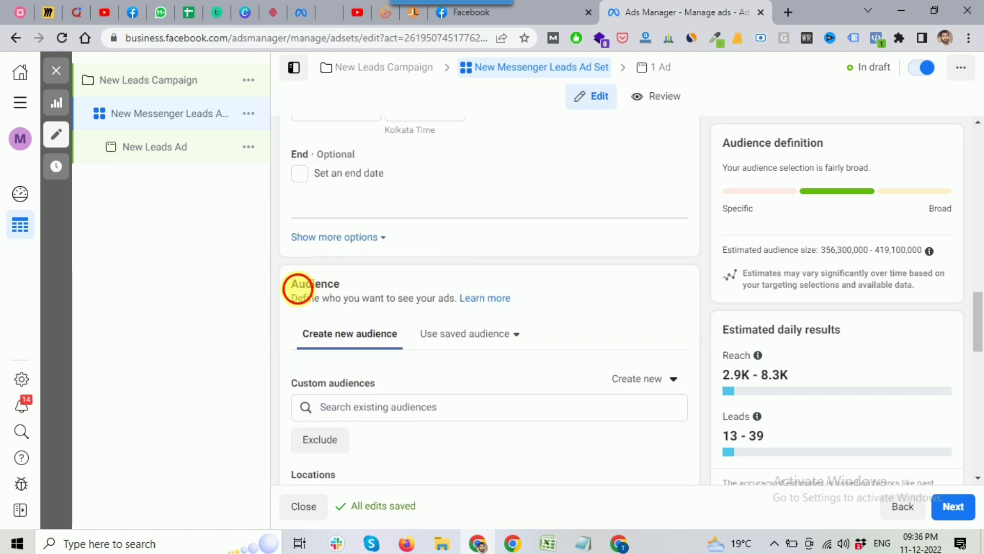
double_click(298, 288)
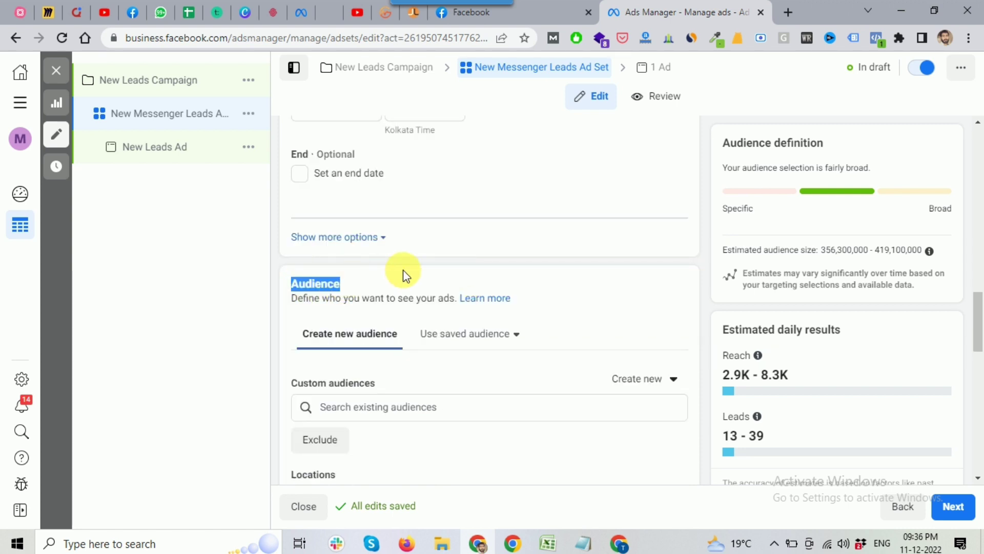
scroll(402, 270, "down", 1)
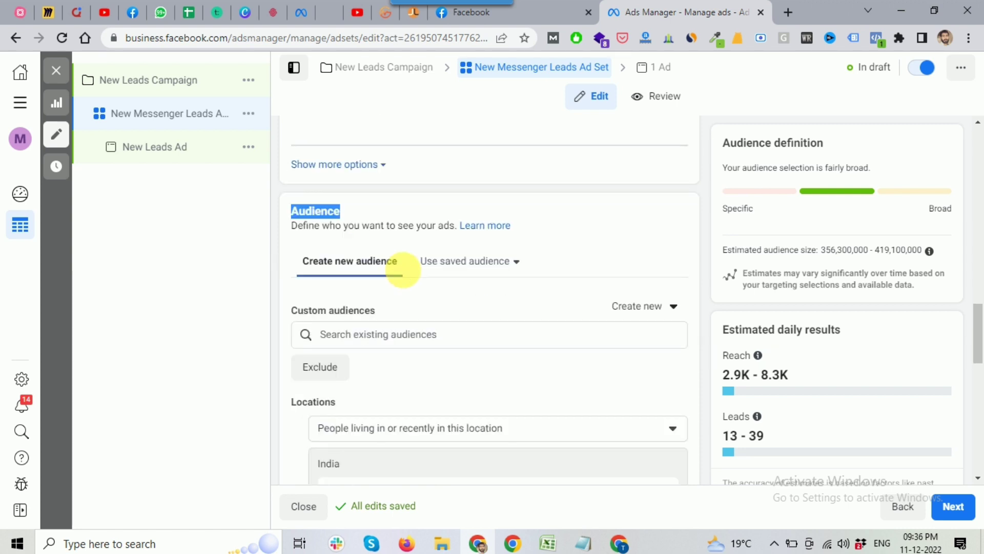
left_click(703, 257)
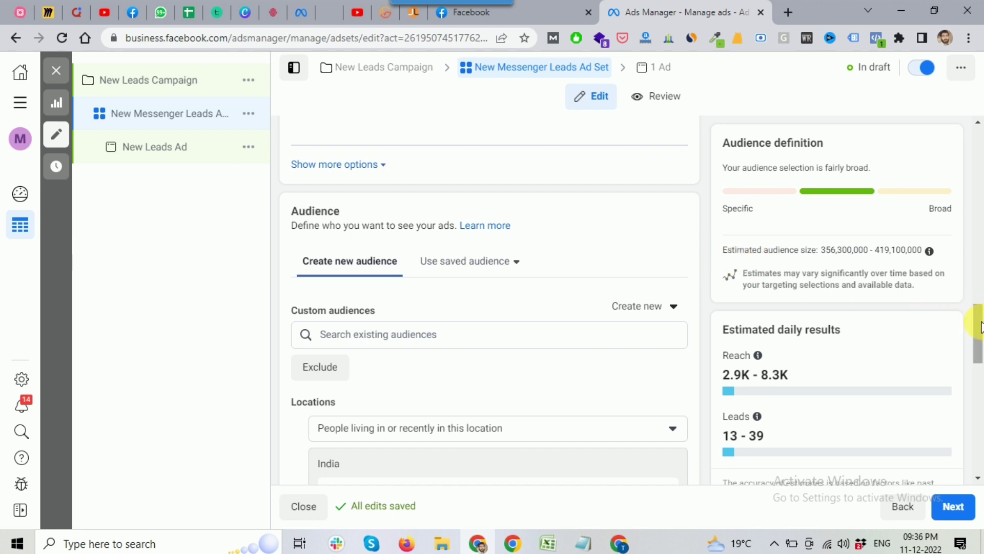
scroll(693, 265, "down", 1)
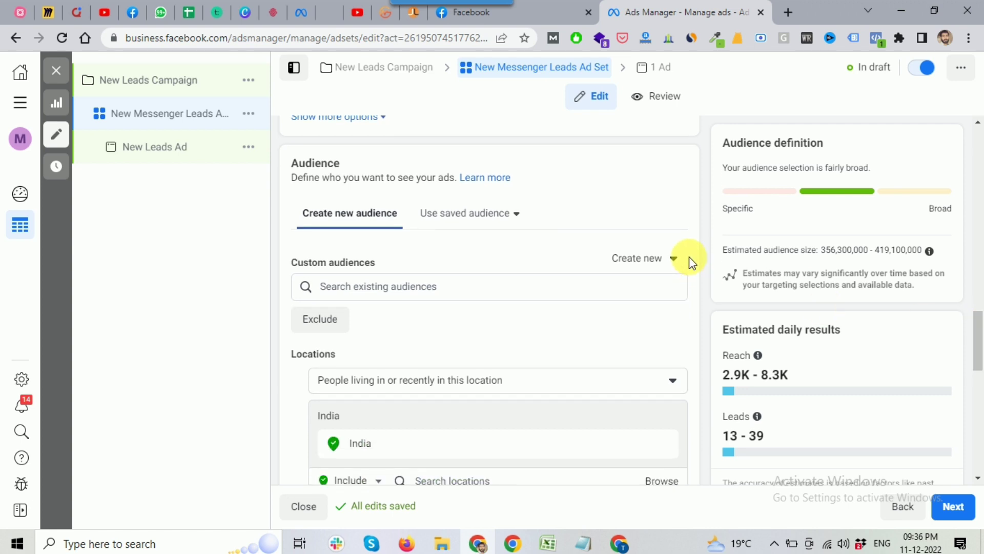
scroll(689, 256, "down", 2)
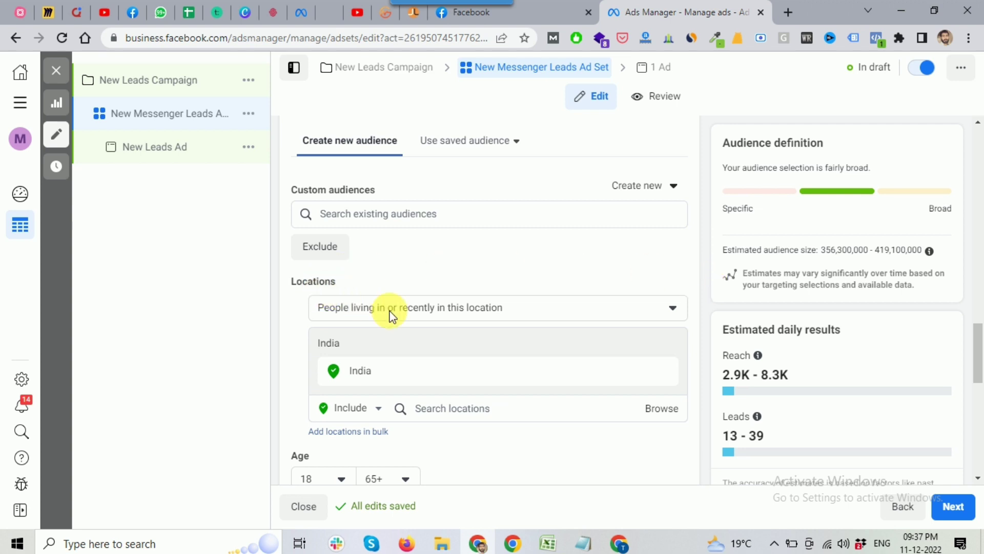
Search the audience locations for Delhi and include the state of Delhi, India, in place of the whole country.
scroll(390, 314, "down", 1)
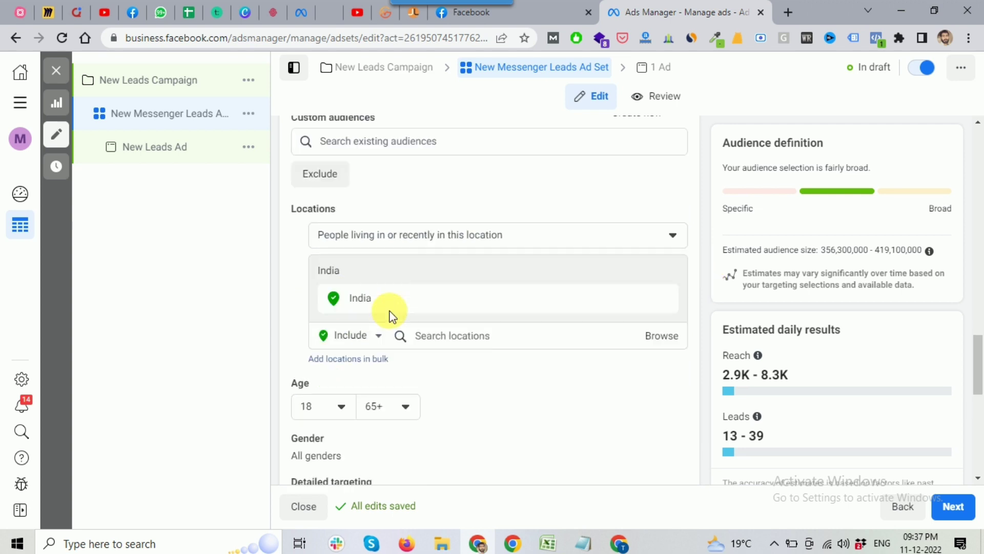
left_click(440, 343)
type("de")
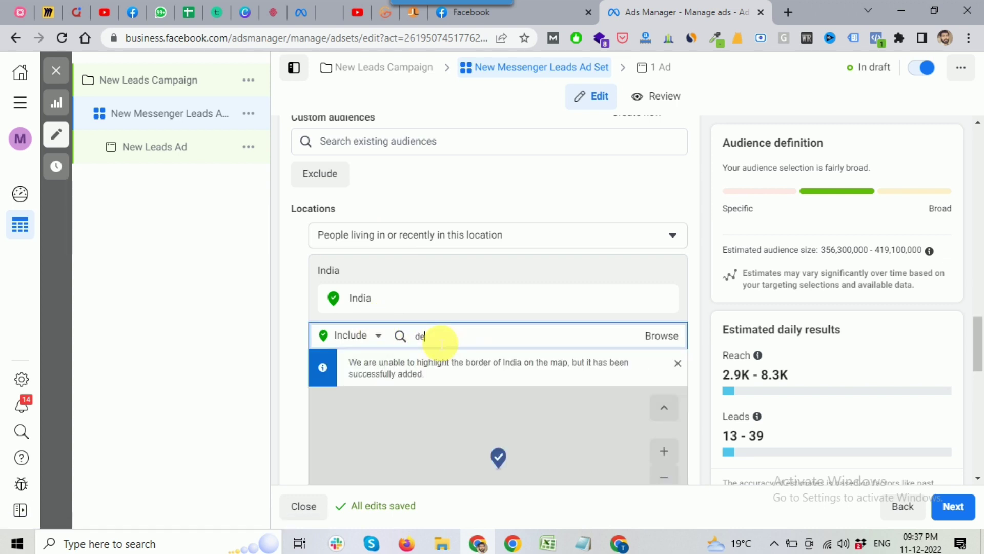
type("lhi")
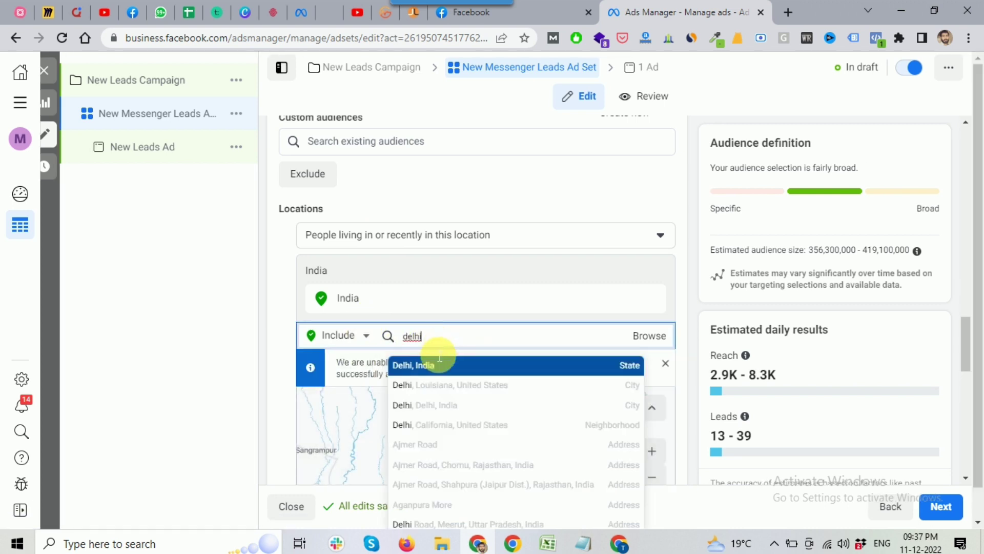
left_click(487, 365)
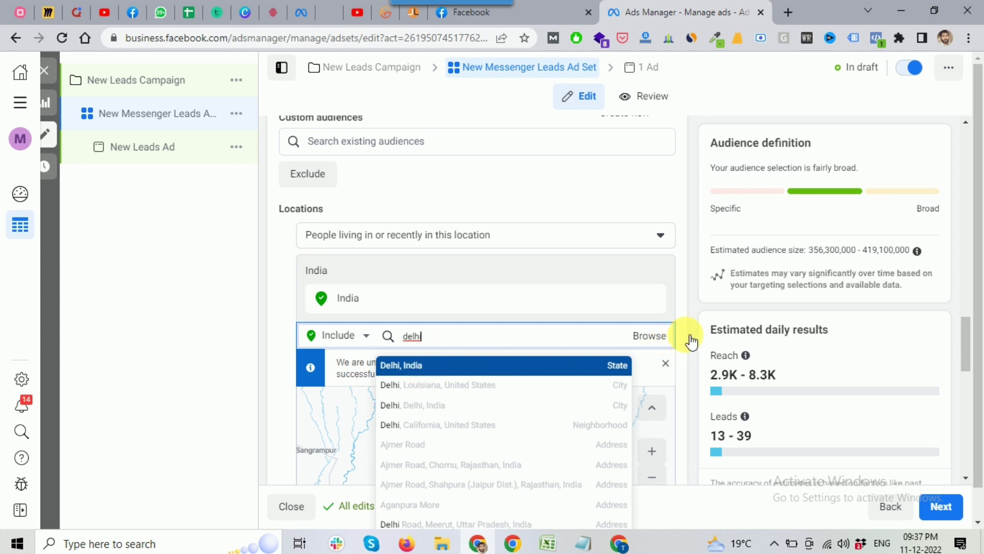
Restrict the location targeting to people living in this location.
scroll(690, 334, "down", 2)
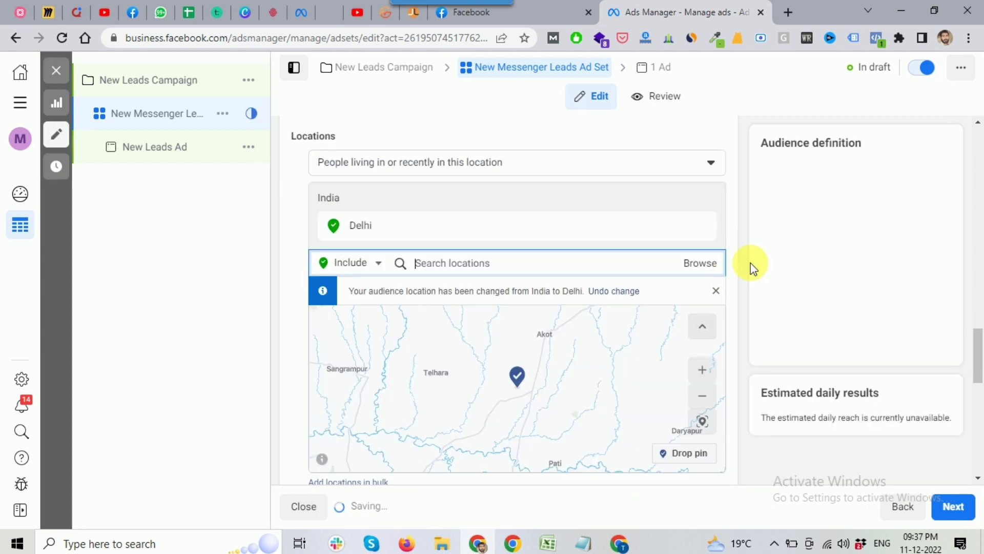
left_click(417, 163)
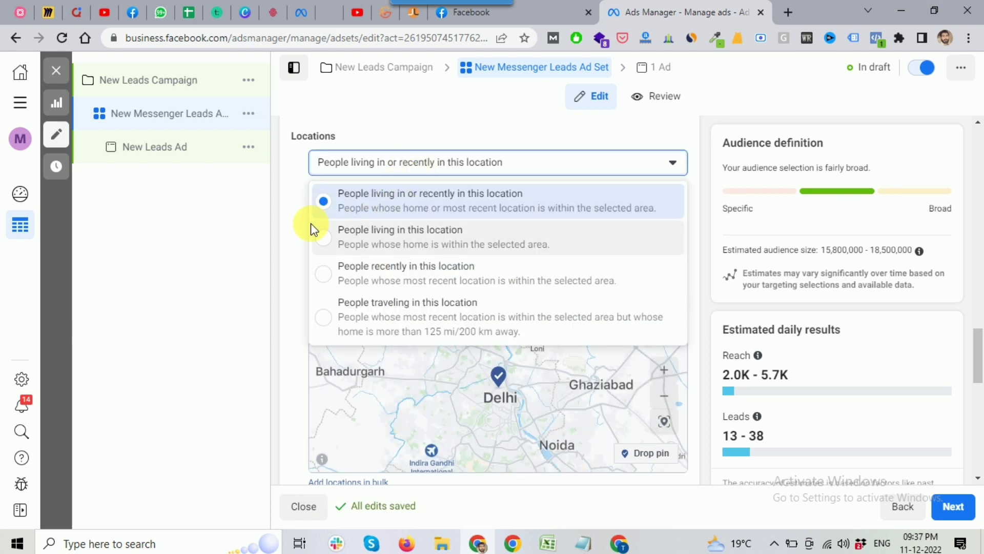
left_click(392, 241)
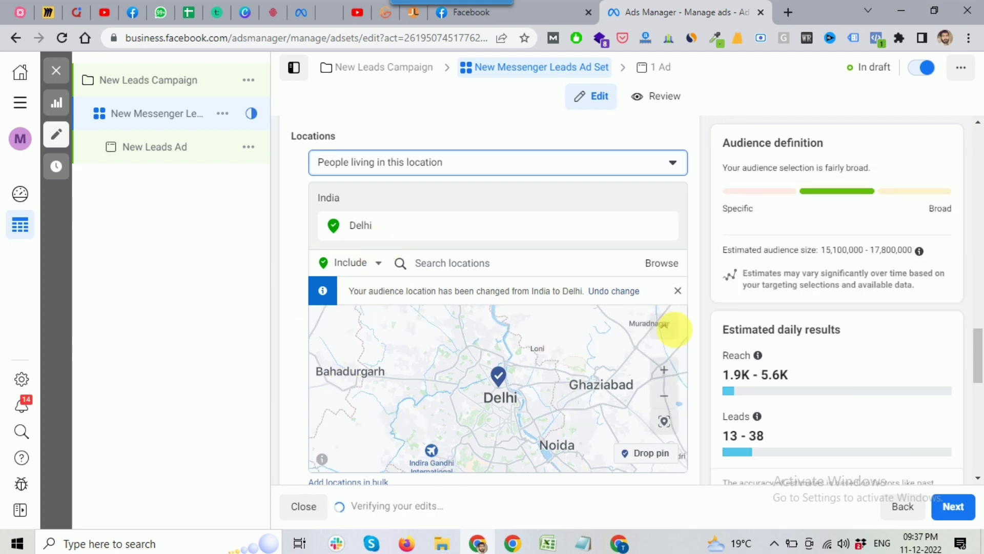
Set the audience age range to a minimum of 20 and a maximum of 30.
scroll(703, 330, "down", 3)
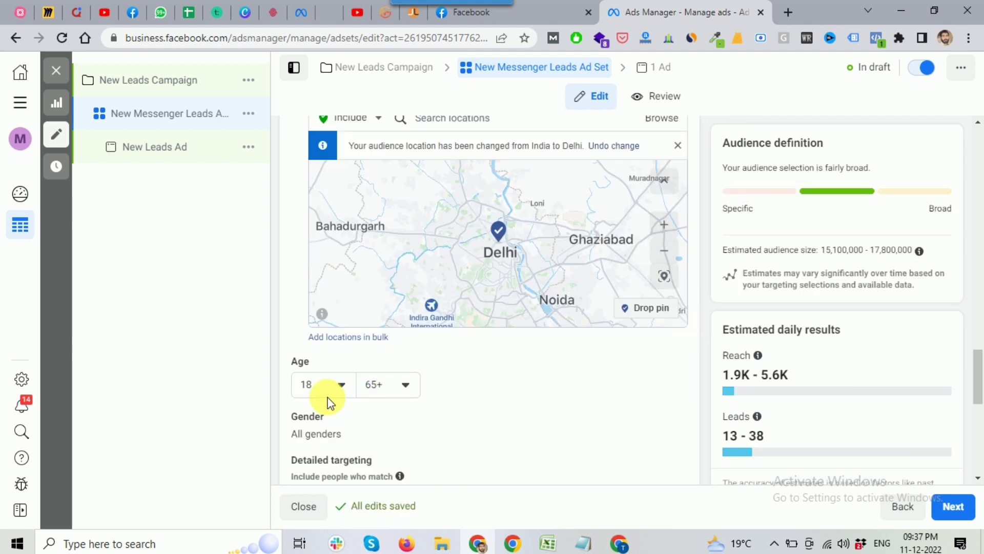
left_click_drag(289, 362, 309, 362)
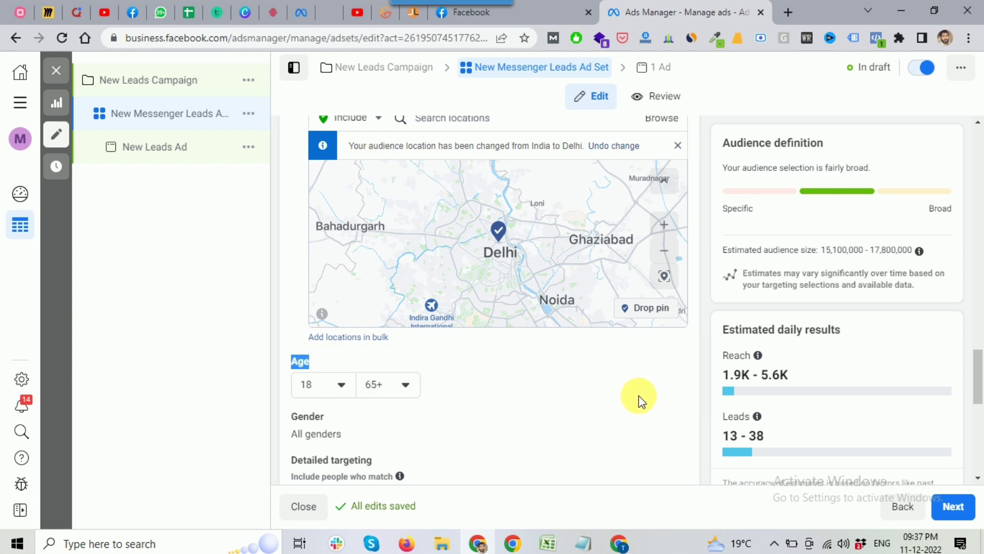
scroll(639, 395, "down", 1)
left_click(322, 313)
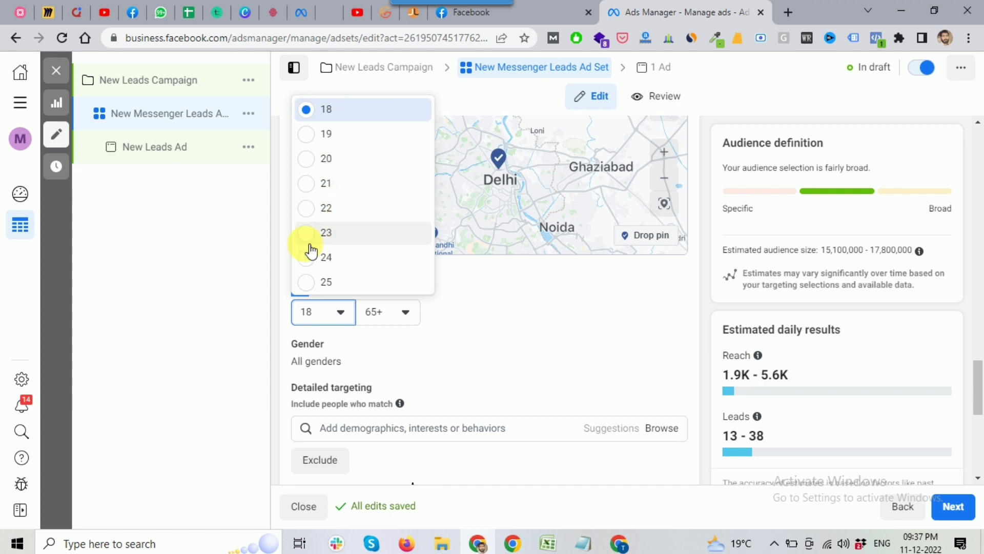
left_click(327, 160)
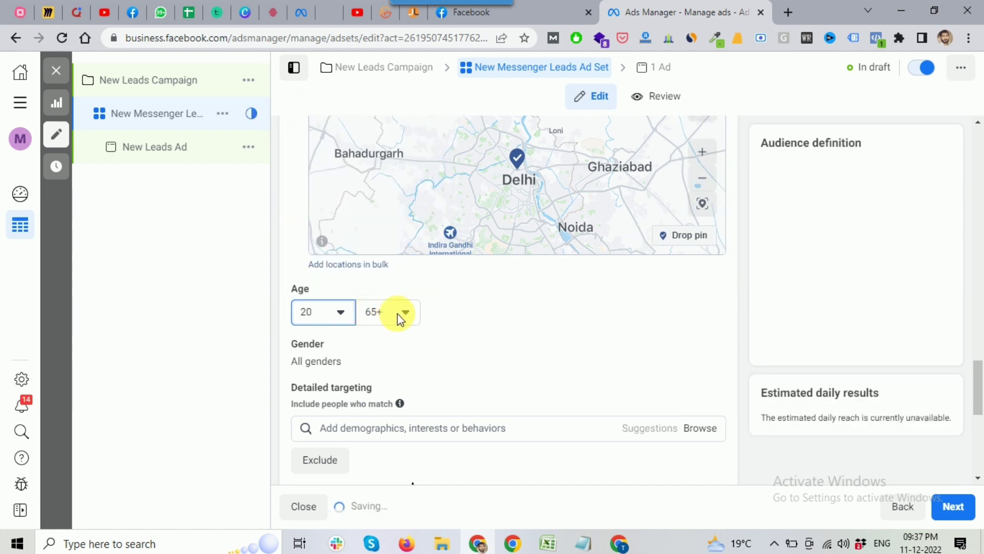
left_click(398, 313)
scroll(425, 205, "up", 10)
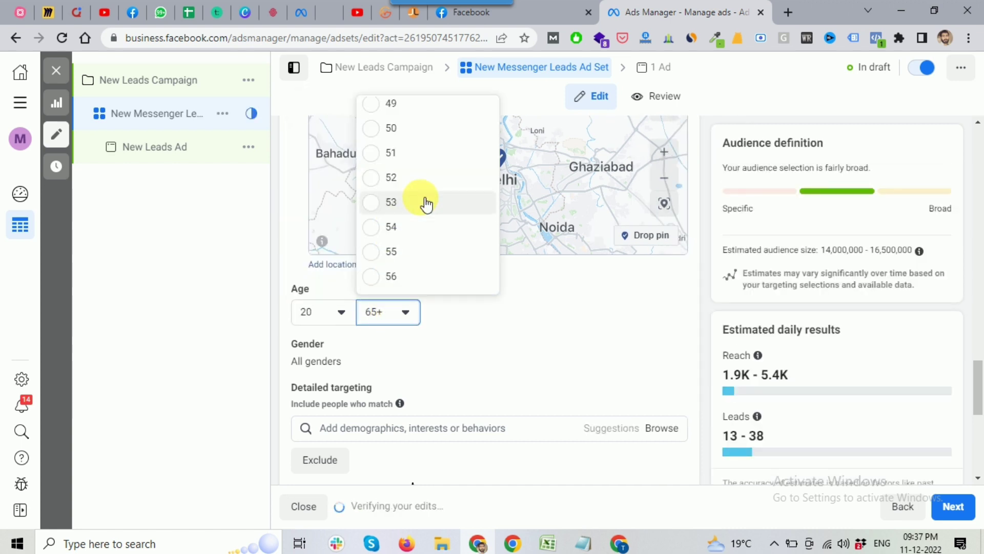
scroll(417, 207, "up", 5)
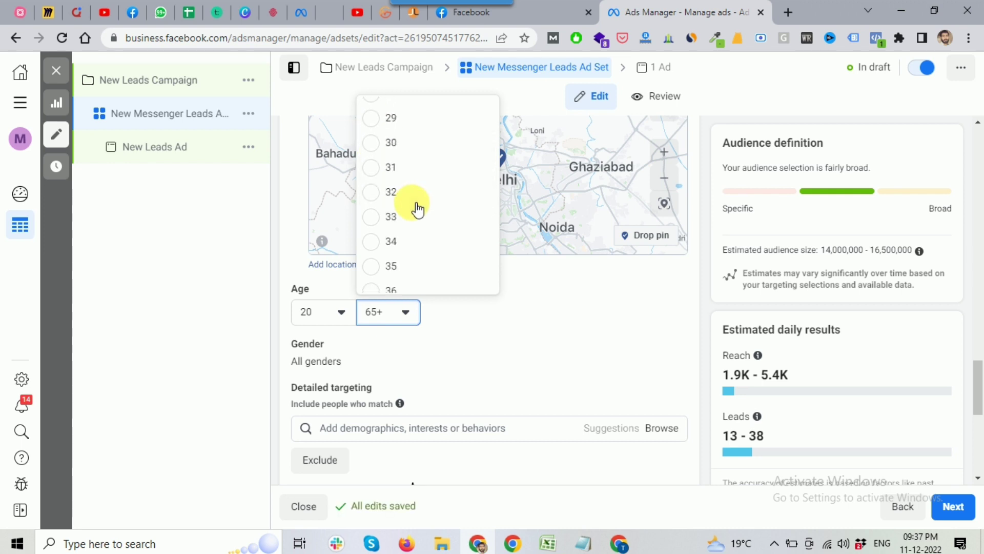
left_click(379, 217)
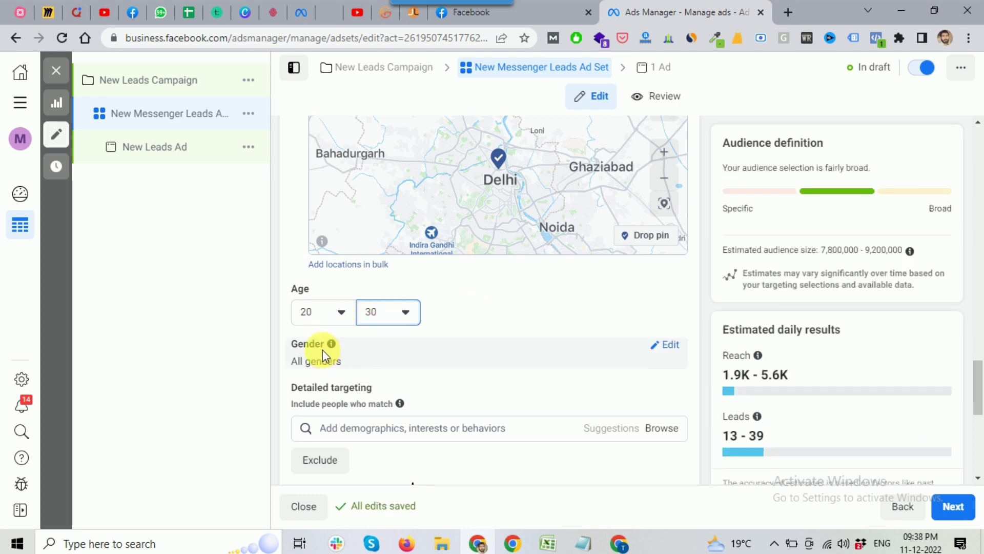
Edit the audience gender and limit it to Men.
scroll(488, 361, "down", 1)
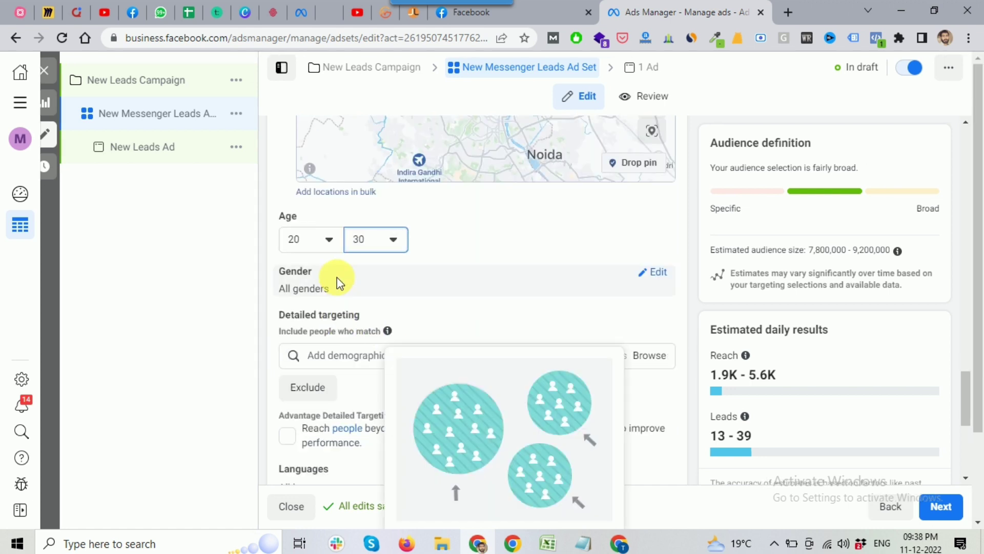
mouse_move(333, 277)
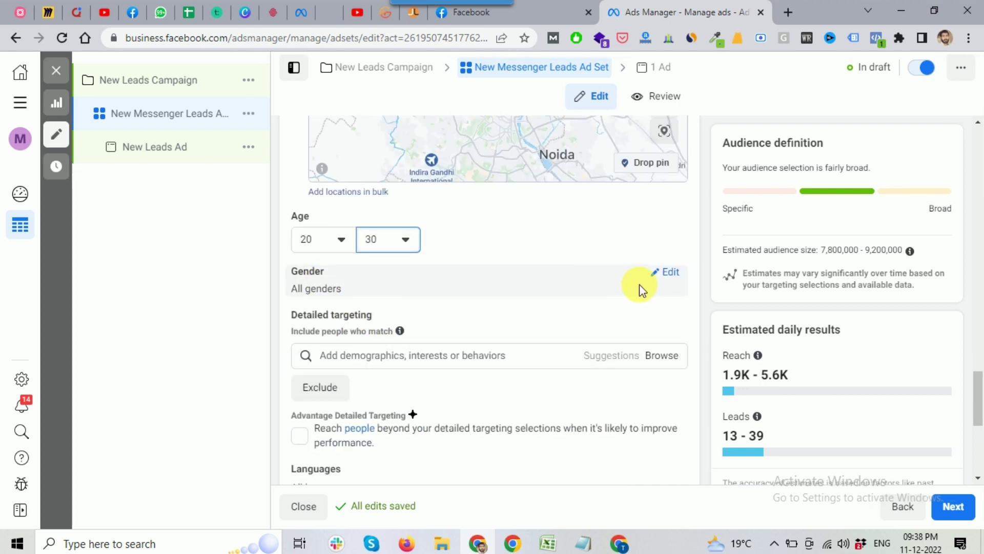
left_click(677, 275)
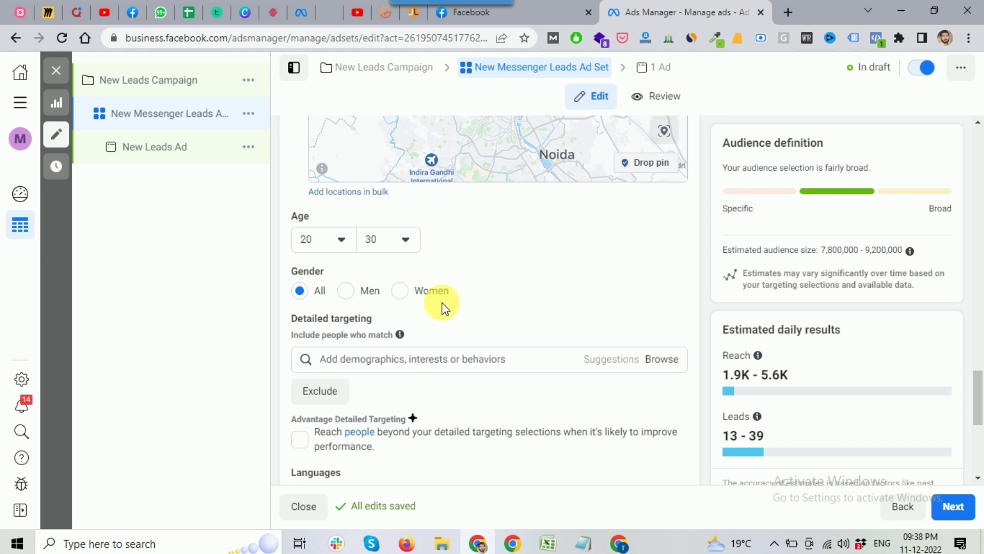
left_click(346, 297)
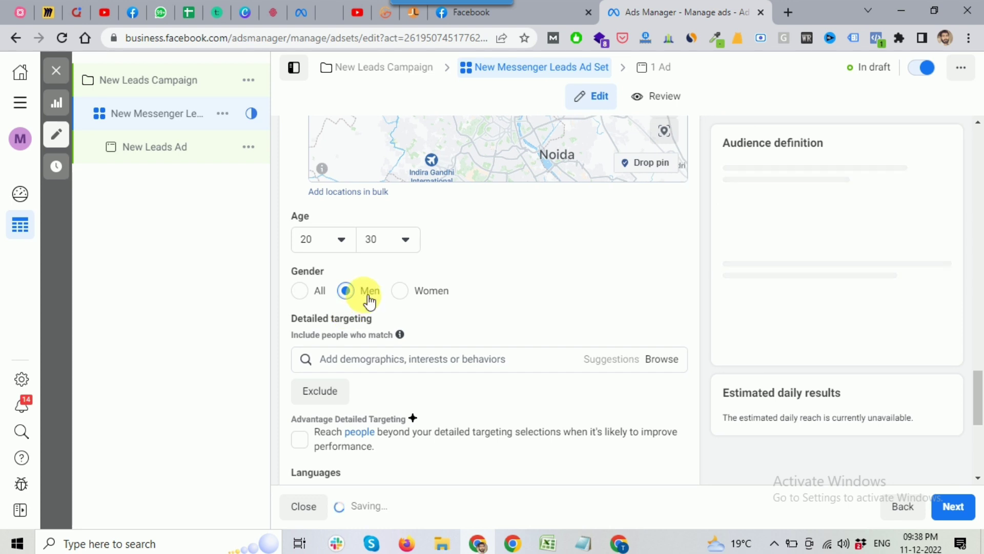
Read the explanation of Detailed targeting and look over its demographics, interests and behaviors field.
left_click(359, 358)
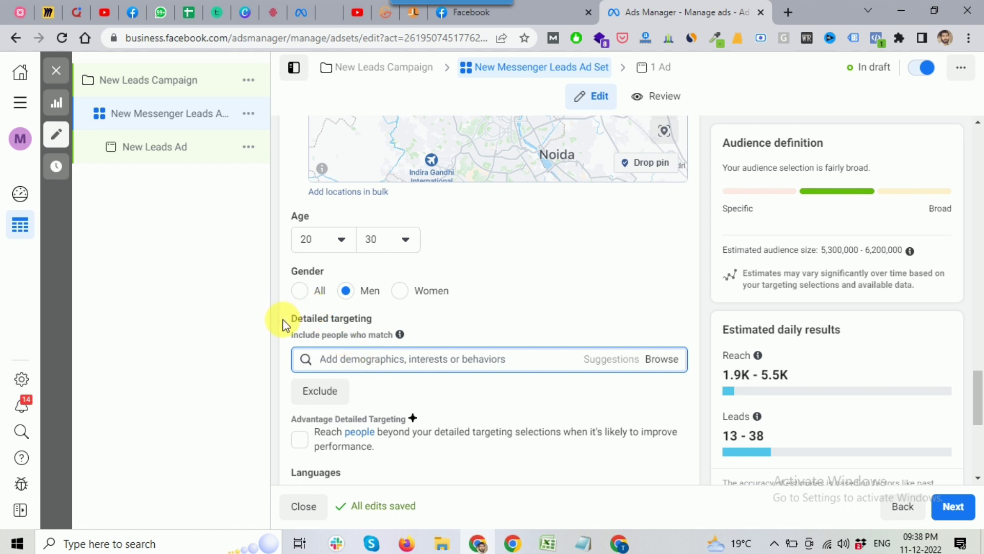
left_click_drag(293, 319, 355, 321)
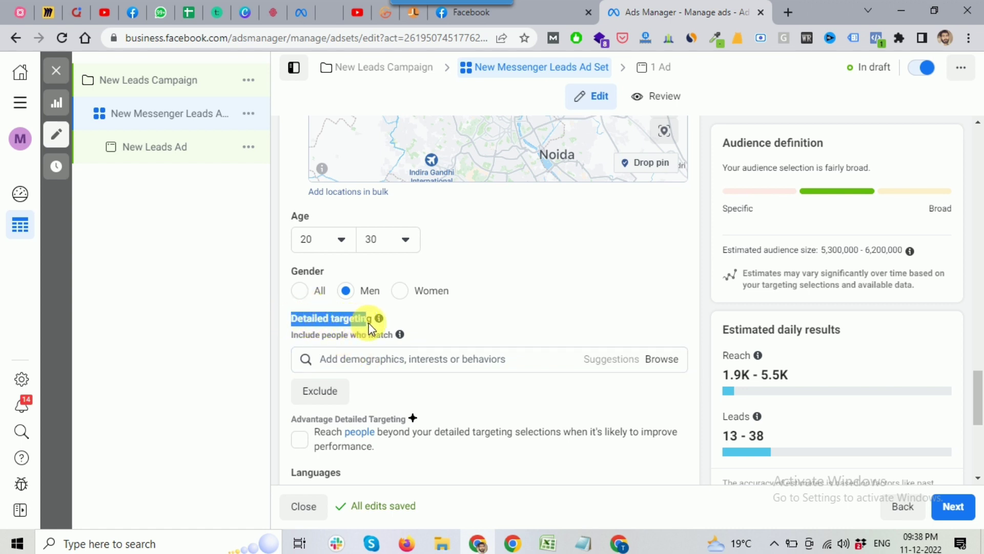
mouse_move(378, 318)
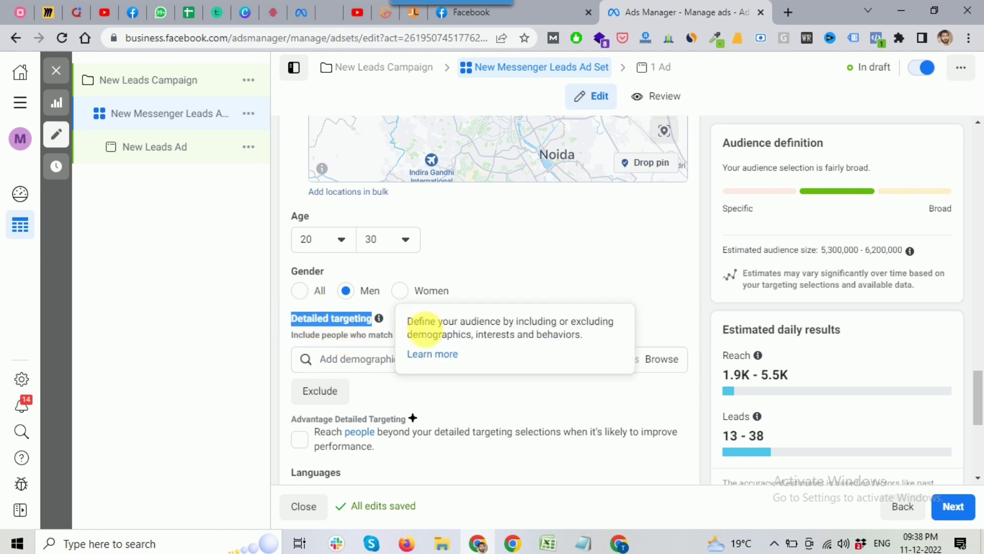
left_click(706, 310)
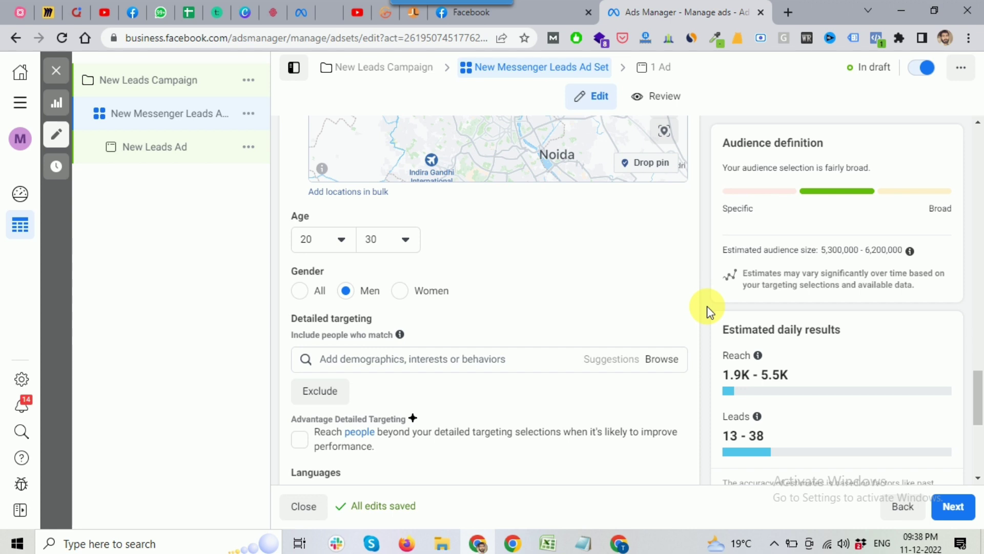
scroll(707, 310, "down", 1)
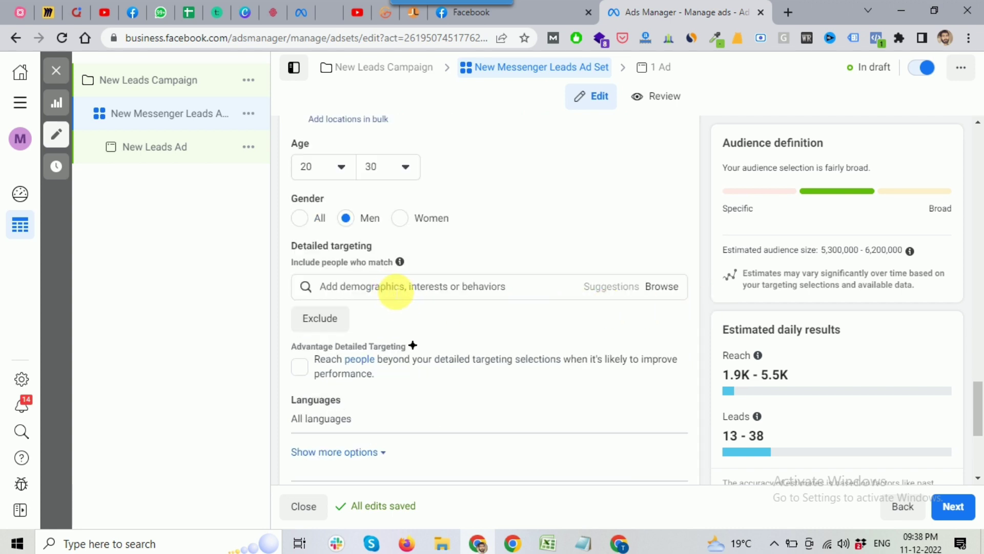
Search the detailed targeting options for parents, birthday and luxury to explore the matching demographics and interests.
left_click(395, 291)
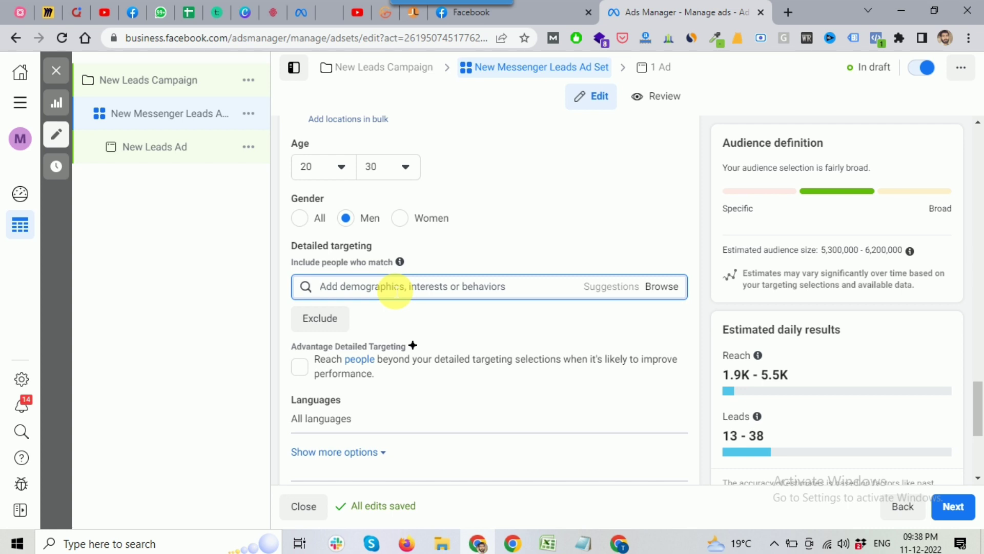
type("parents")
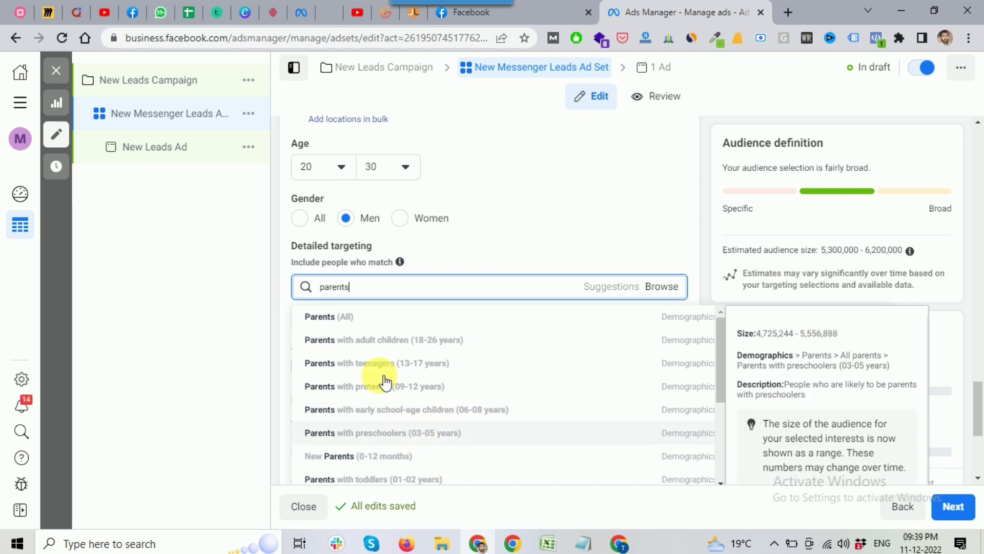
double_click(362, 288)
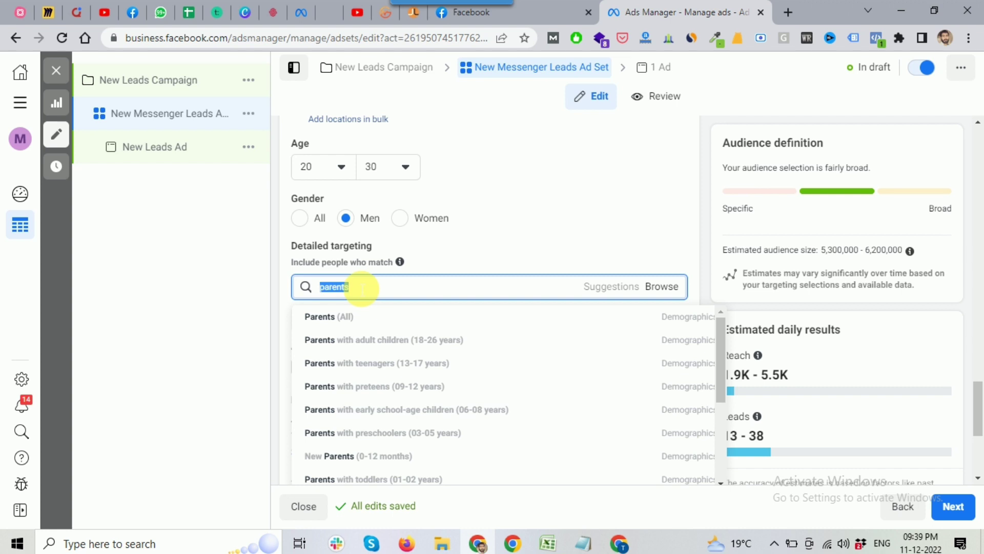
type("birthday")
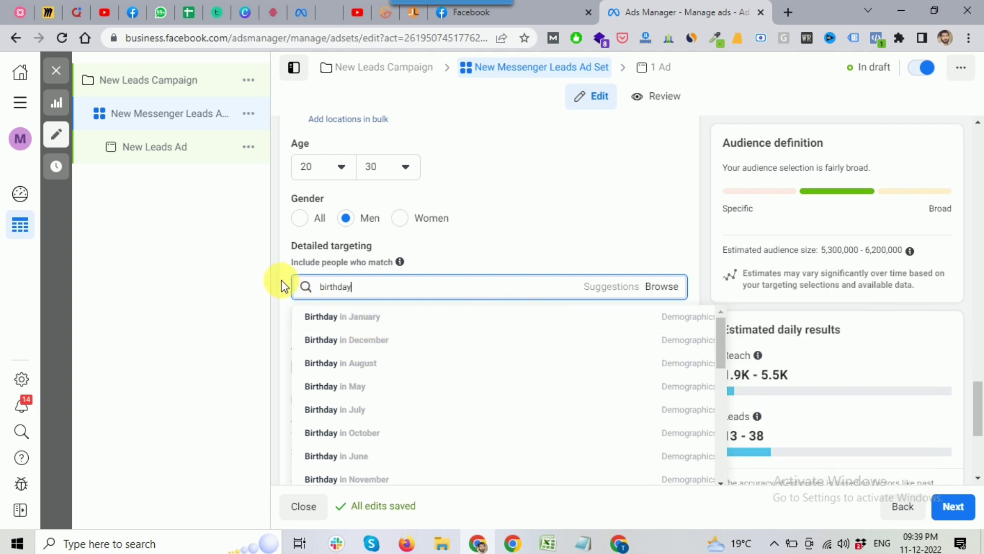
double_click(359, 292)
key("BackSpace")
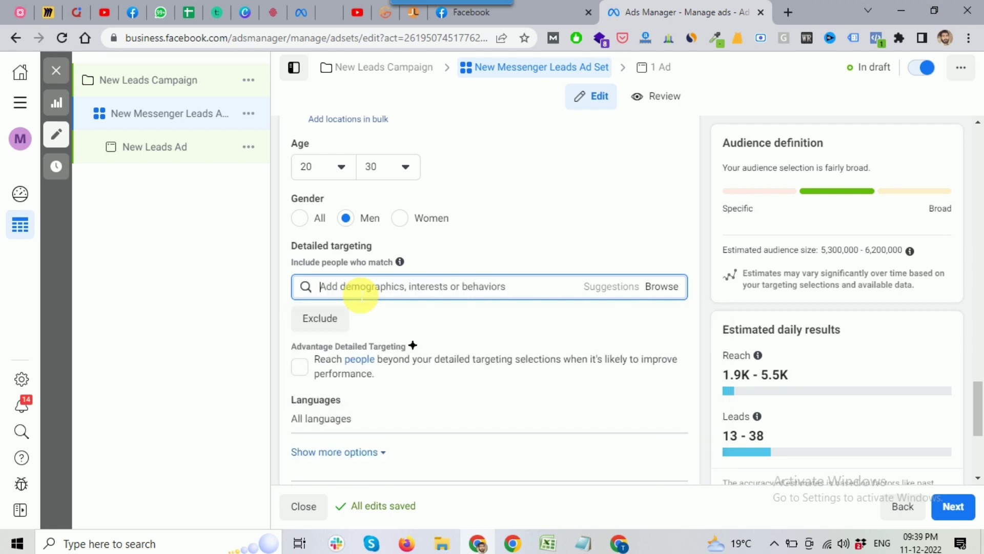
type("luxury")
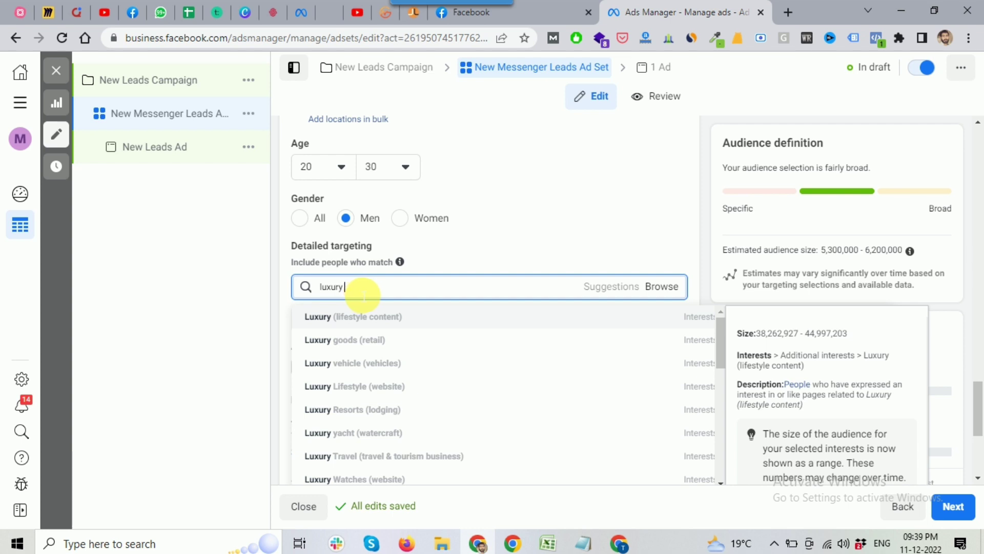
Add the Luxury (lifestyle content) interest to the detailed targeting and close the suggestions.
left_click(392, 318)
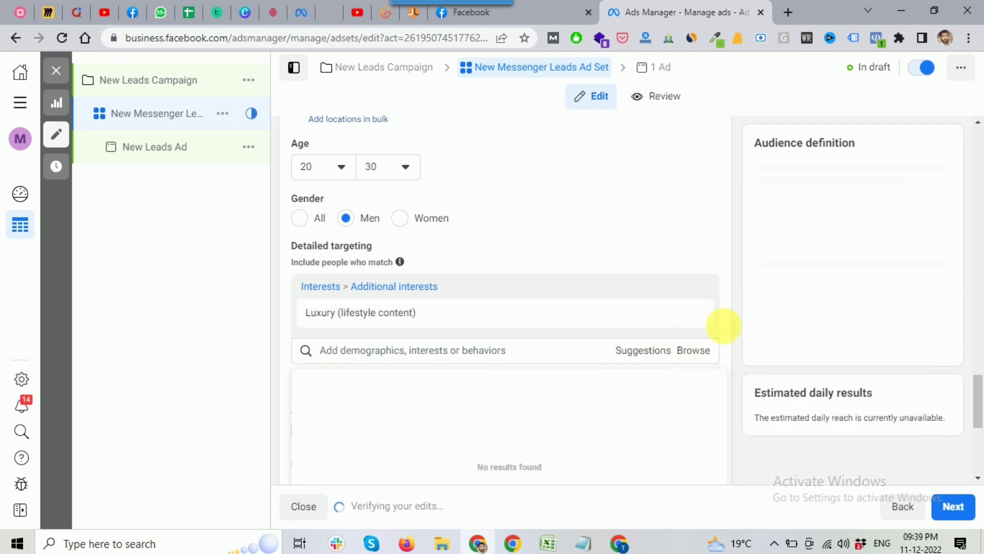
left_click(724, 326)
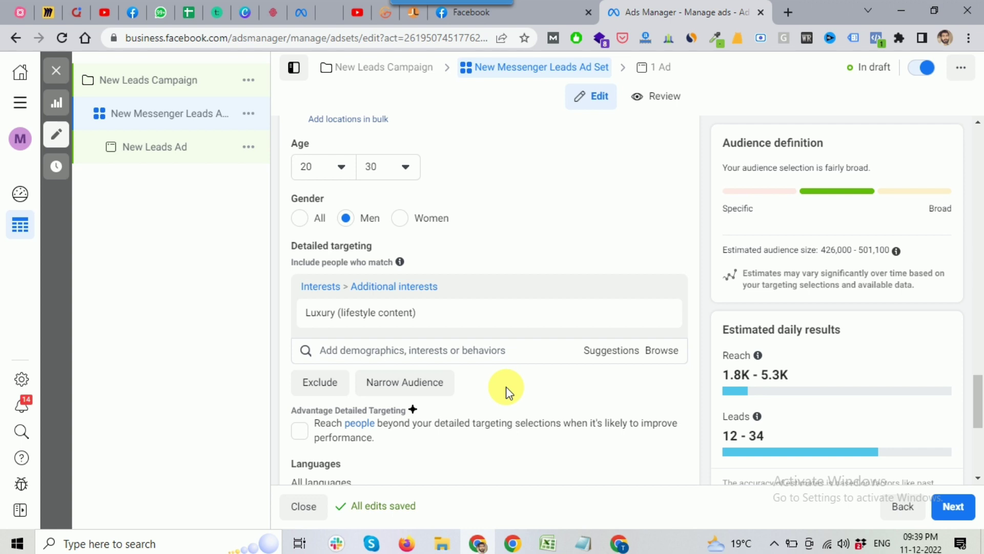
scroll(506, 386, "down", 1)
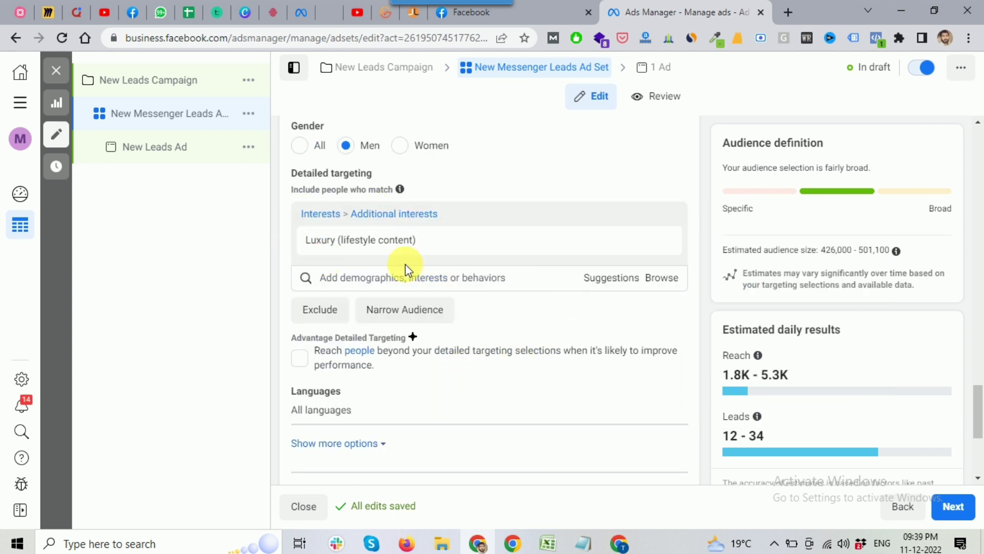
mouse_move(452, 248)
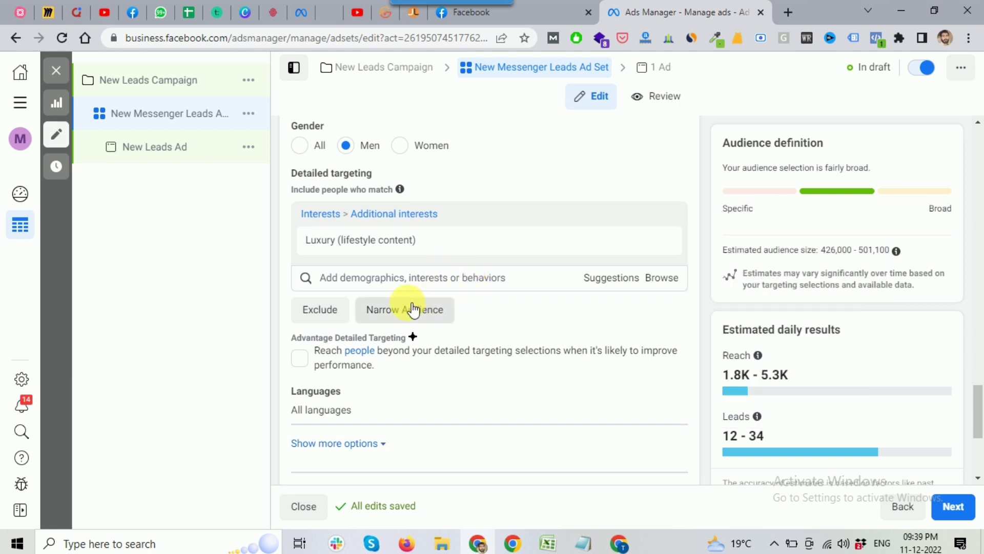
Narrow the audience with an additional must-also-match condition and search its options for iphone.
left_click(431, 317)
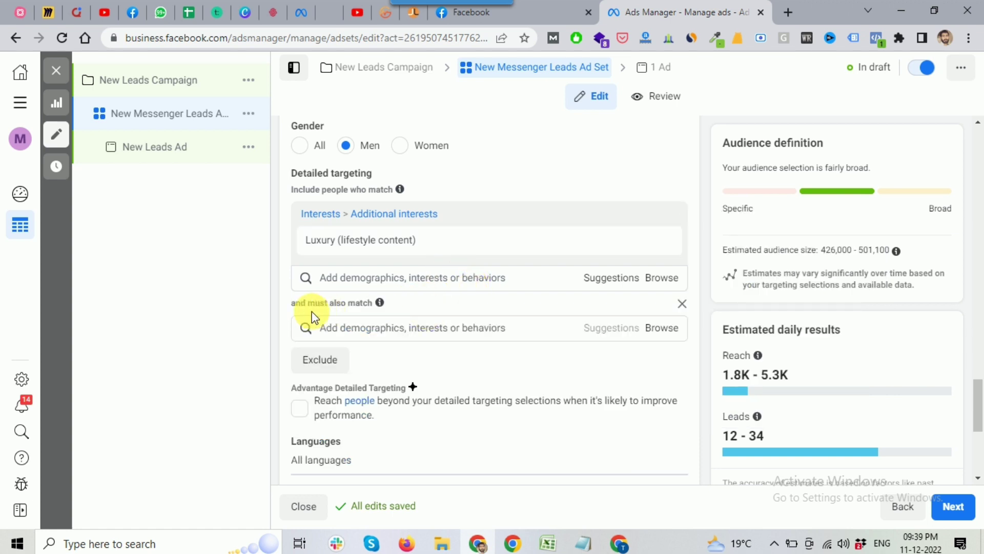
left_click_drag(289, 303, 369, 310)
left_click(353, 329)
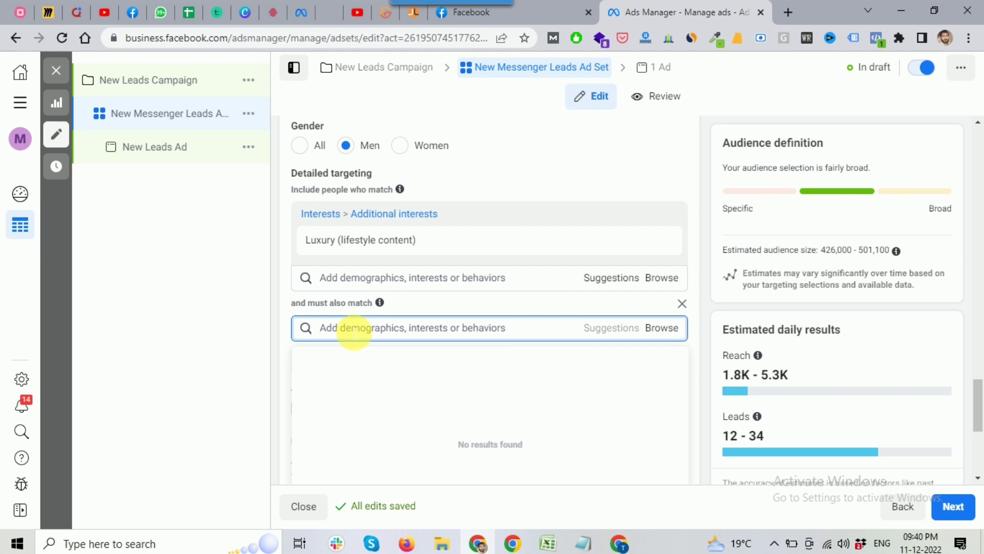
type("iphone")
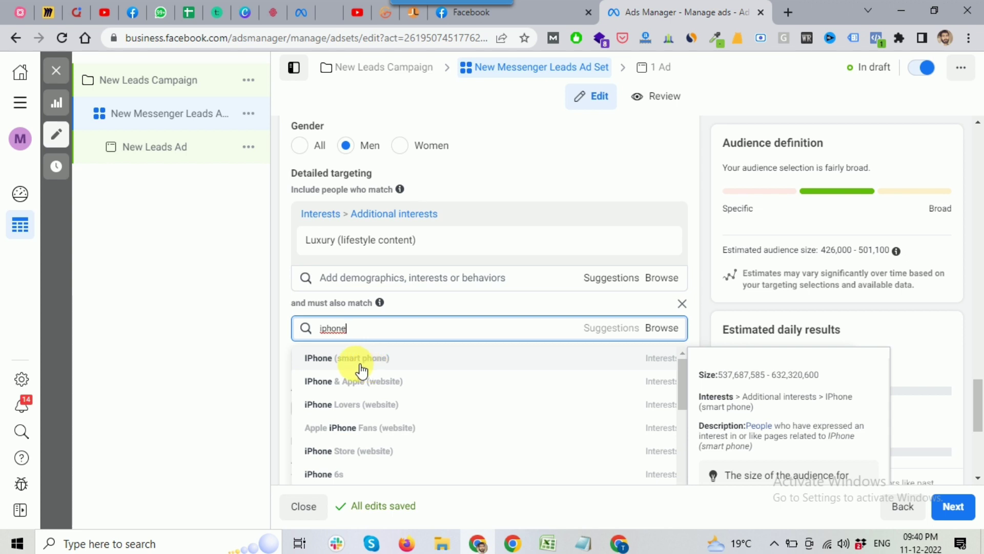
Look through the iPhone interests and device-owner behaviors, and remove the must-also-match condition without adding any.
mouse_move(333, 251)
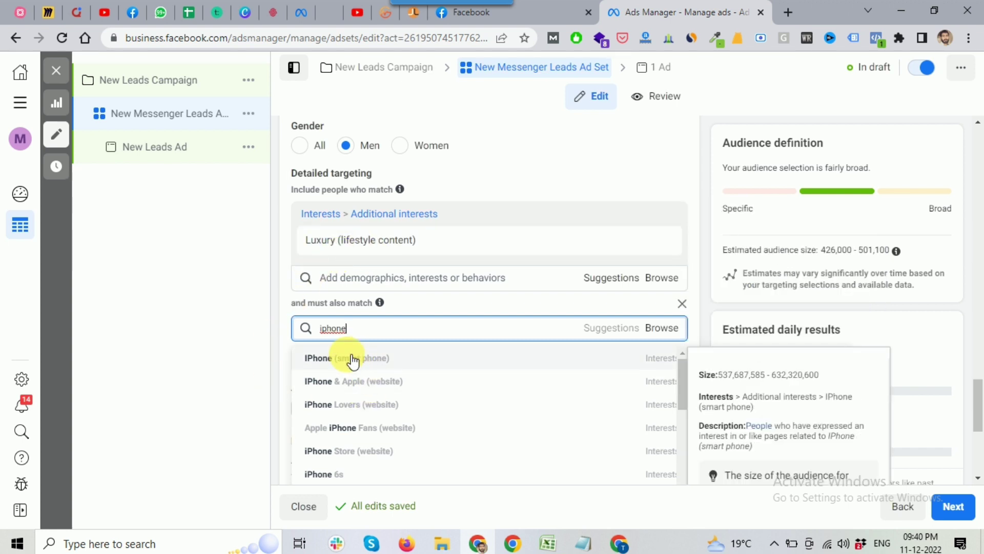
mouse_move(351, 395)
scroll(405, 413, "down", 1)
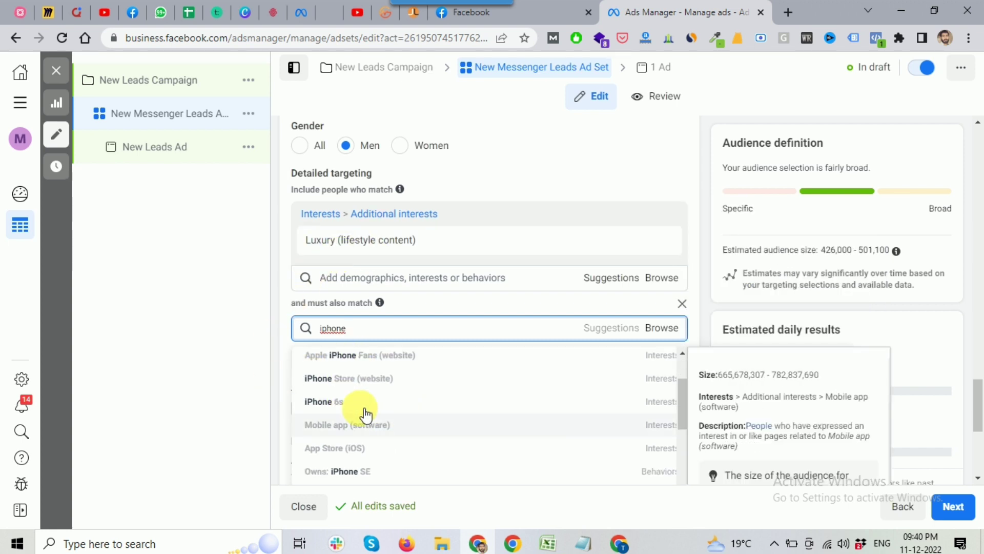
scroll(451, 416, "down", 1)
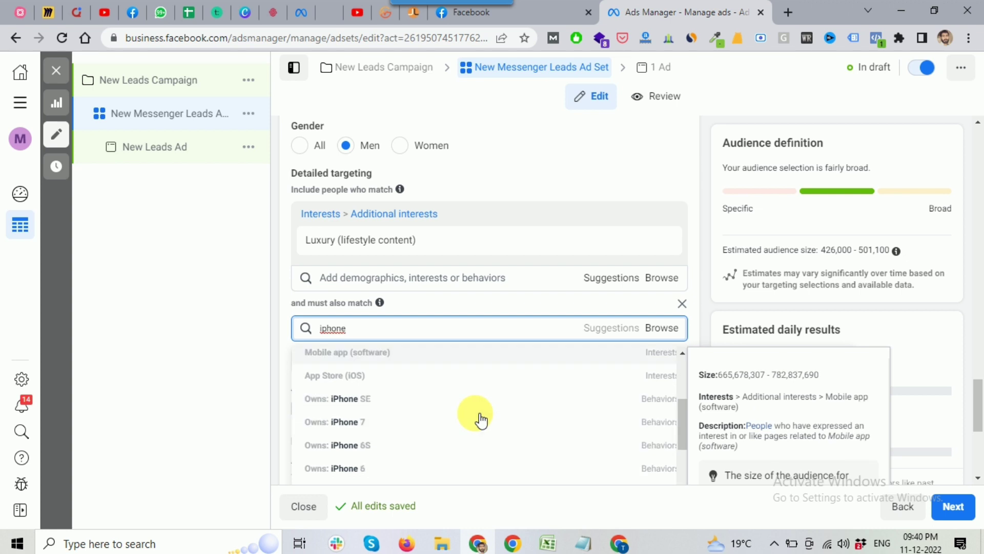
mouse_move(367, 422)
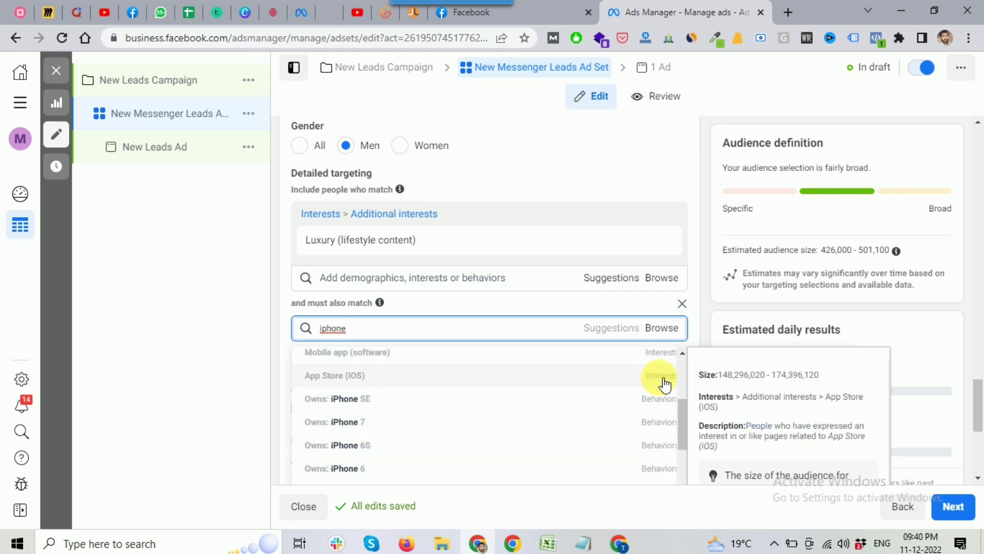
mouse_move(656, 408)
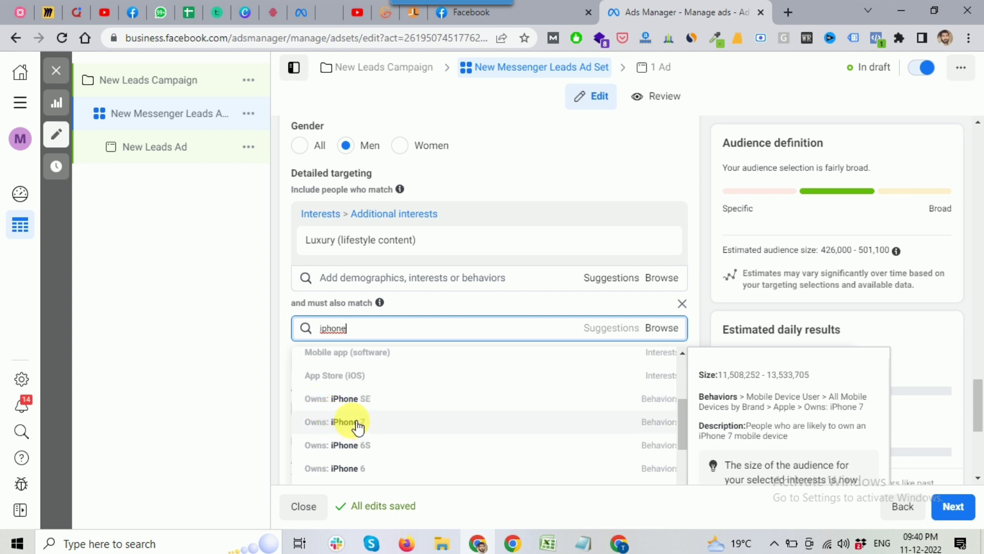
left_click(703, 288)
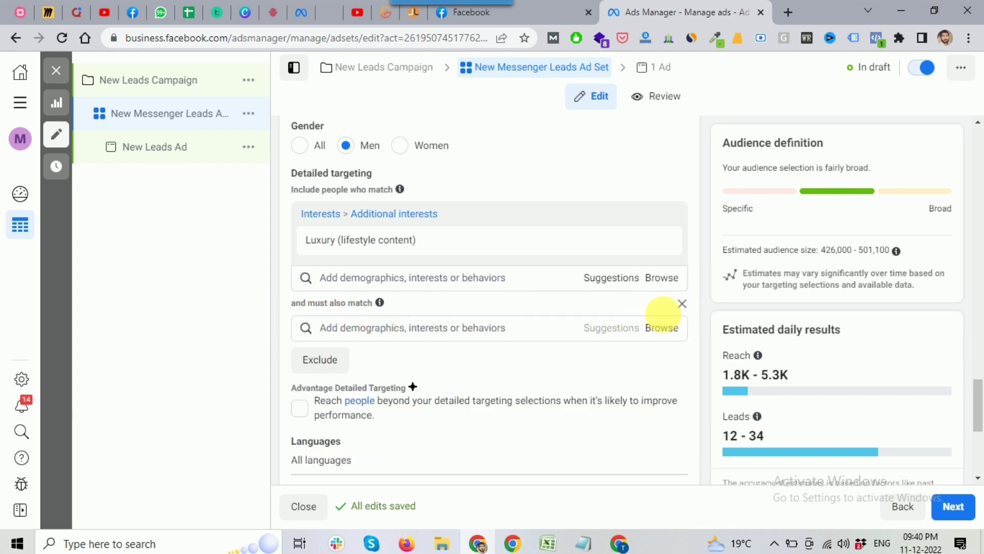
left_click(682, 303)
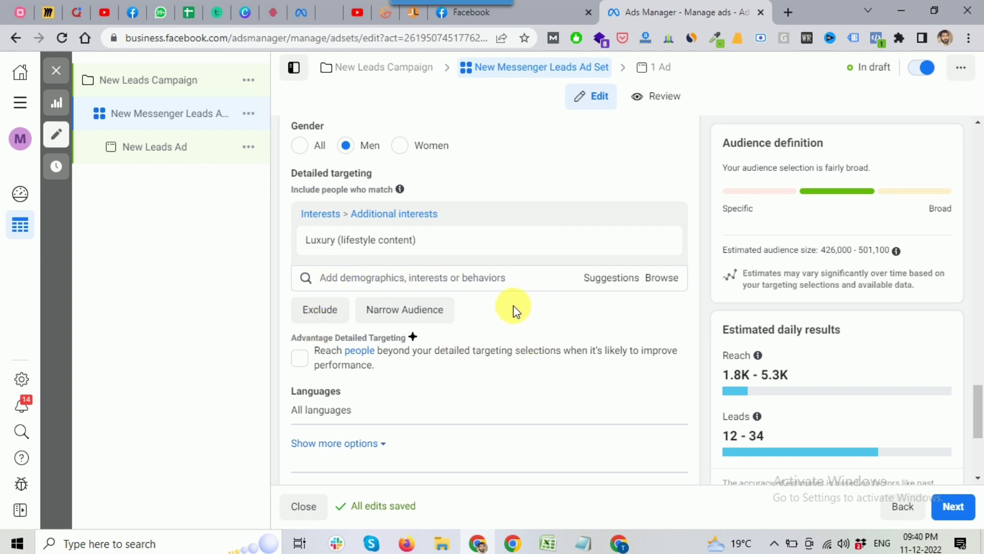
Review the detailed targeting and language settings of the audience and the Placements options below them.
mouse_move(318, 239)
scroll(534, 336, "up", 1)
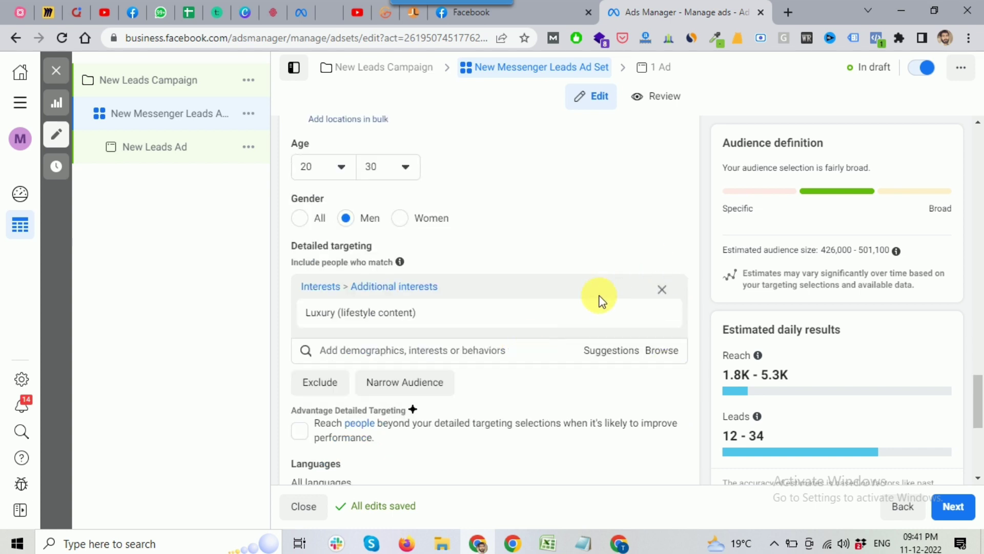
mouse_move(566, 314)
scroll(567, 322, "down", 1)
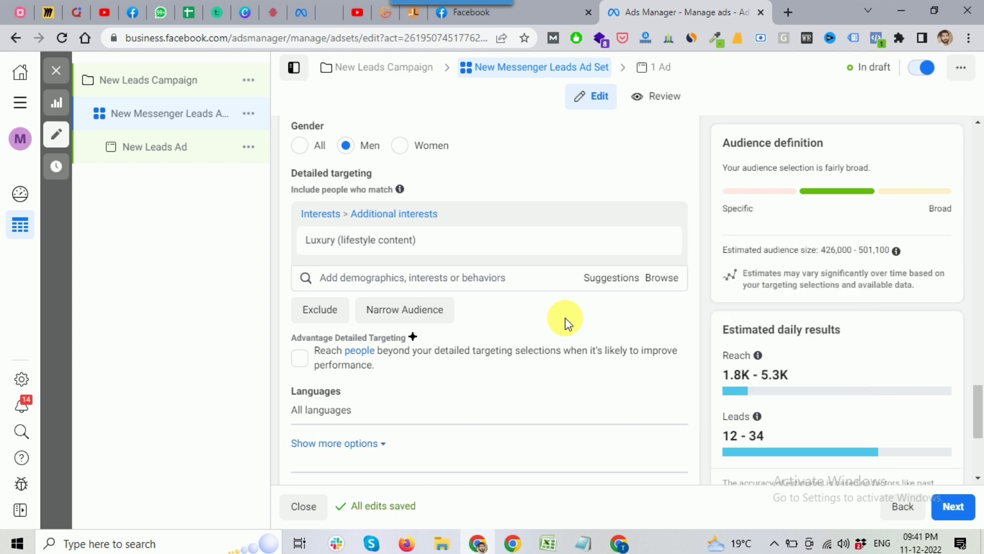
scroll(567, 322, "down", 1)
scroll(567, 322, "down", 1)
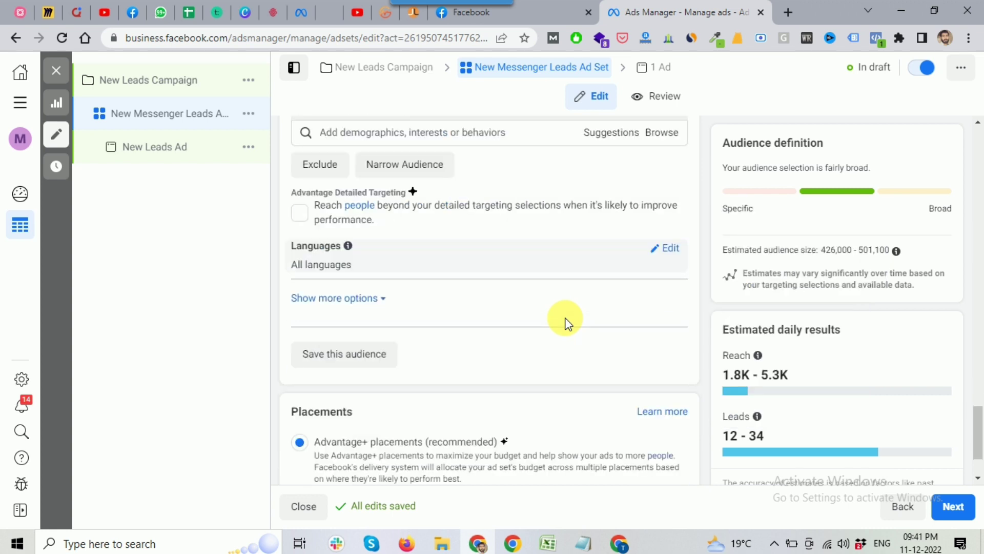
scroll(567, 322, "down", 1)
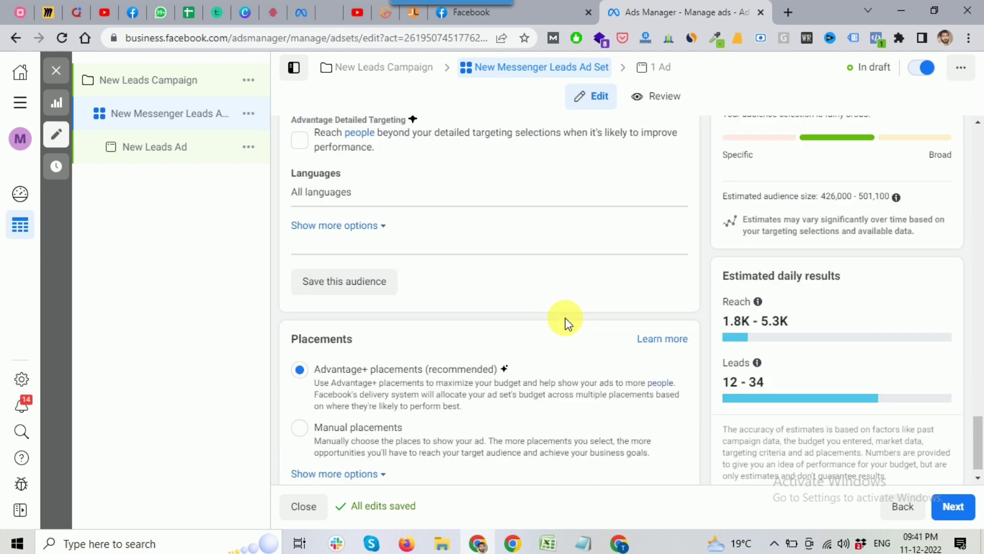
scroll(456, 345, "down", 1)
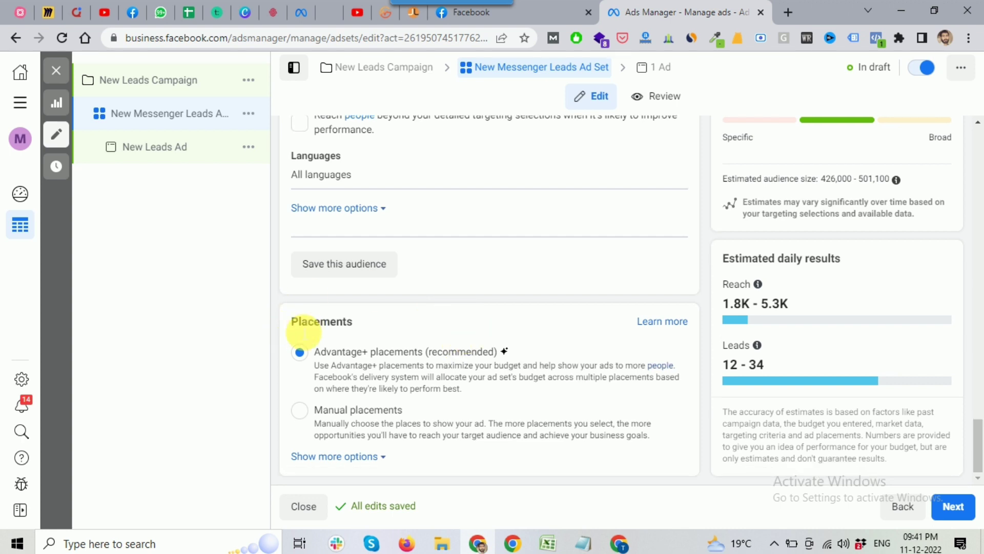
left_click_drag(289, 322, 336, 326)
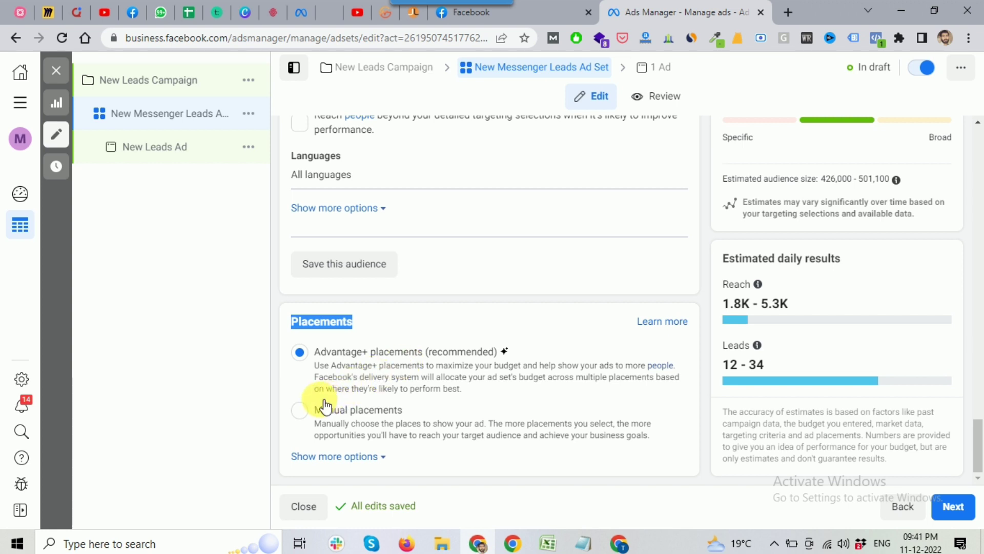
Try manual placements with Audience network and Instagram excluded, and return to Advantage+ placements.
left_click(444, 409)
scroll(445, 408, "down", 3)
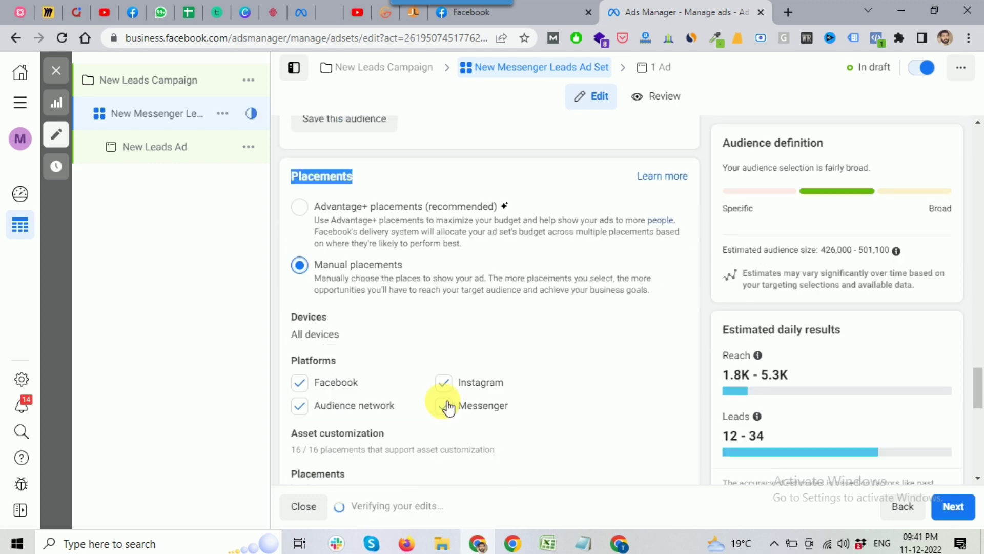
left_click(301, 405)
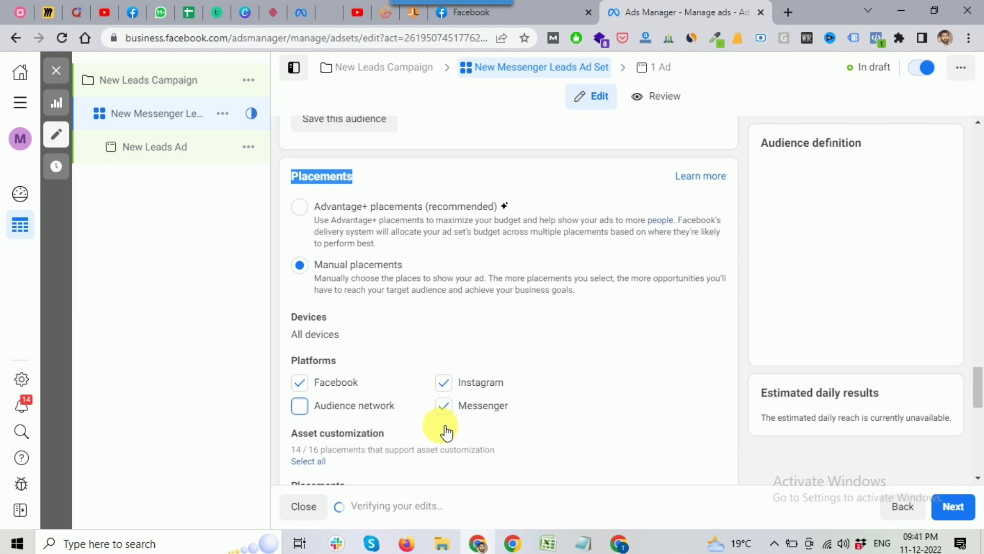
key("shift+Tab")
key("space")
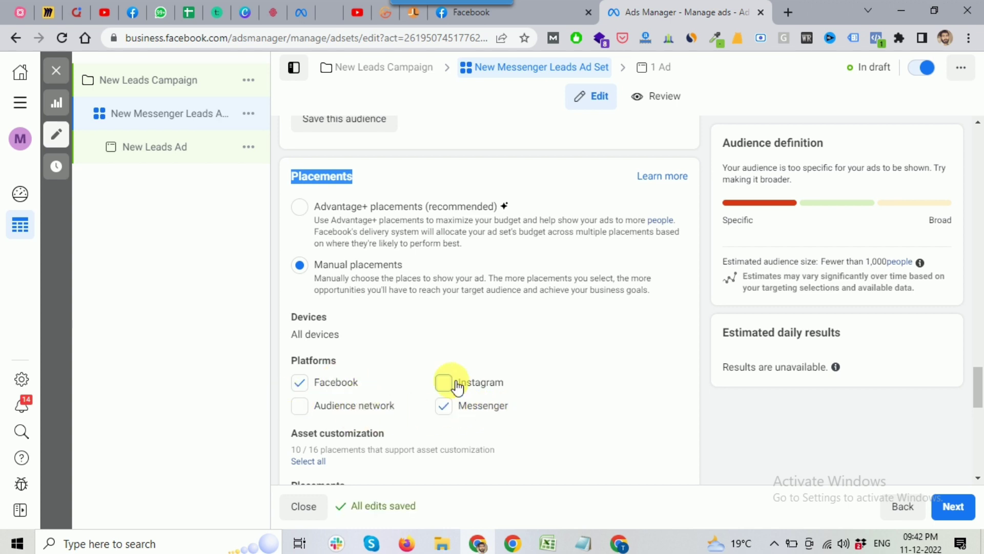
scroll(457, 387, "up", 1)
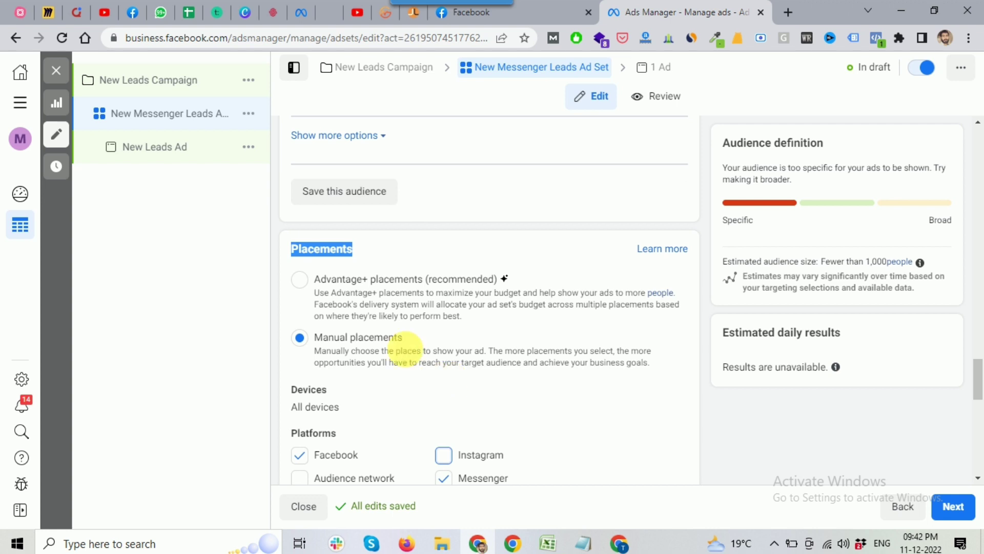
left_click(301, 281)
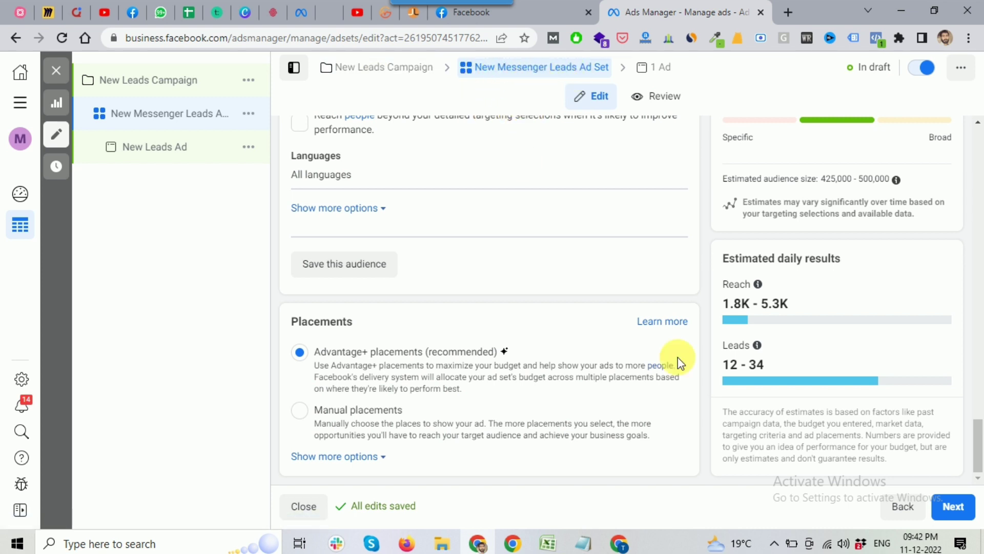
Proceed to the ad level and rename the ad as New Messenger Leads Ad.
left_click(952, 507)
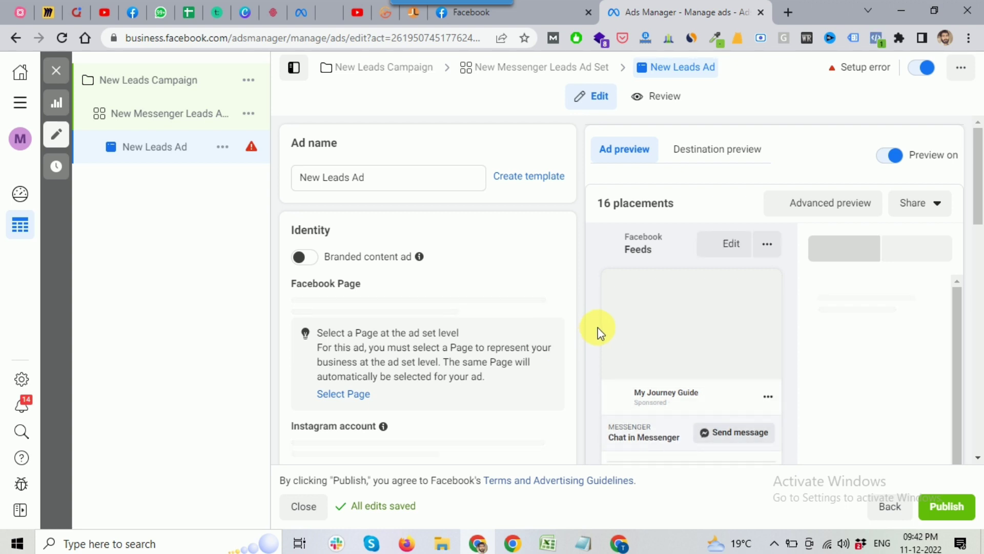
left_click(323, 178)
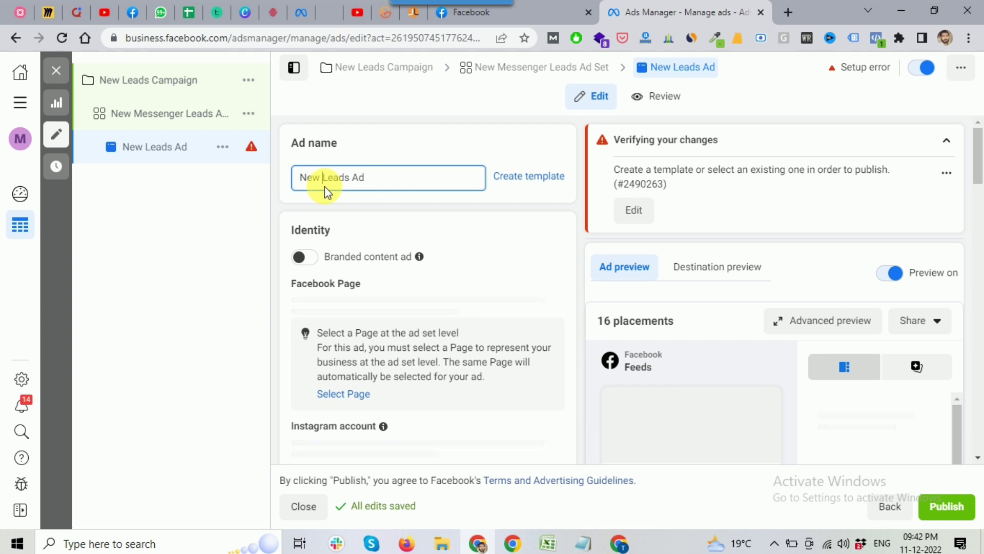
type("Messenger")
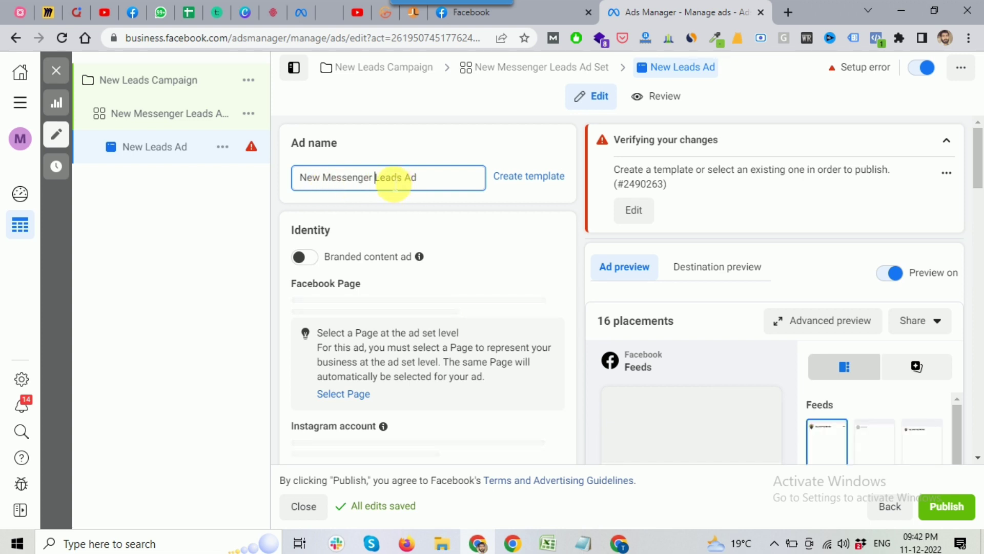
left_click(410, 160)
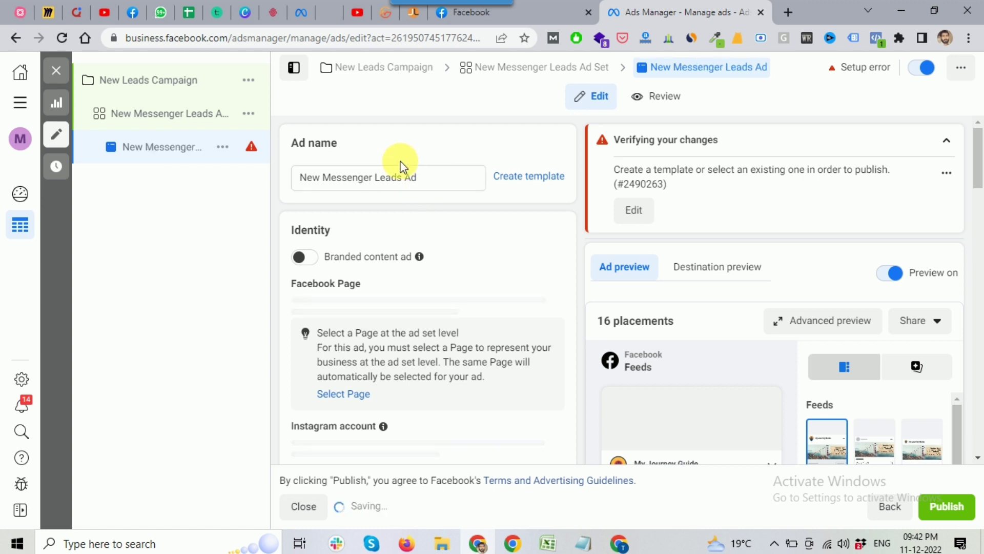
Select myjourneyguide as the ad's Instagram account.
scroll(356, 212, "down", 3)
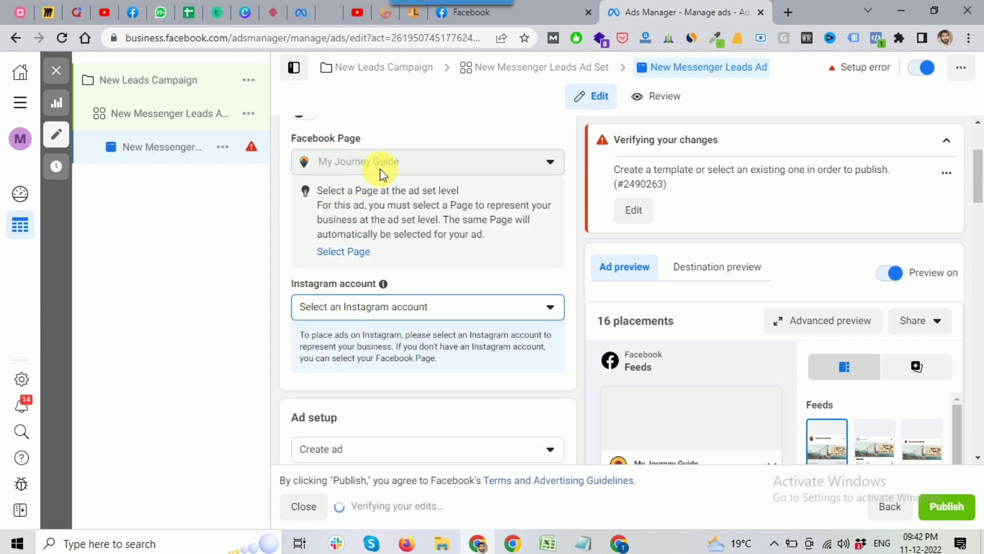
left_click(385, 305)
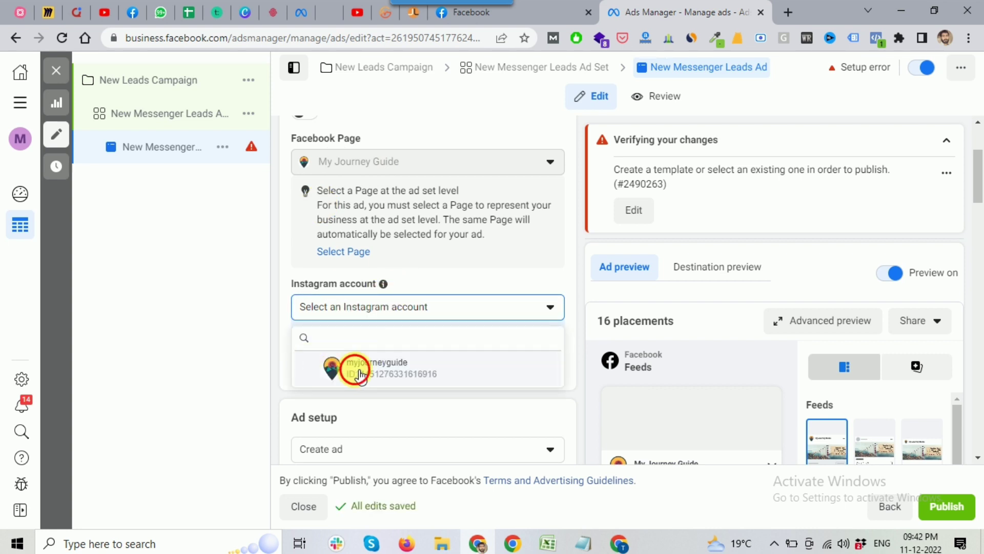
left_click(441, 367)
Review the Ad setup section with its format choices and the start of the Ad creative section.
scroll(441, 327, "down", 3)
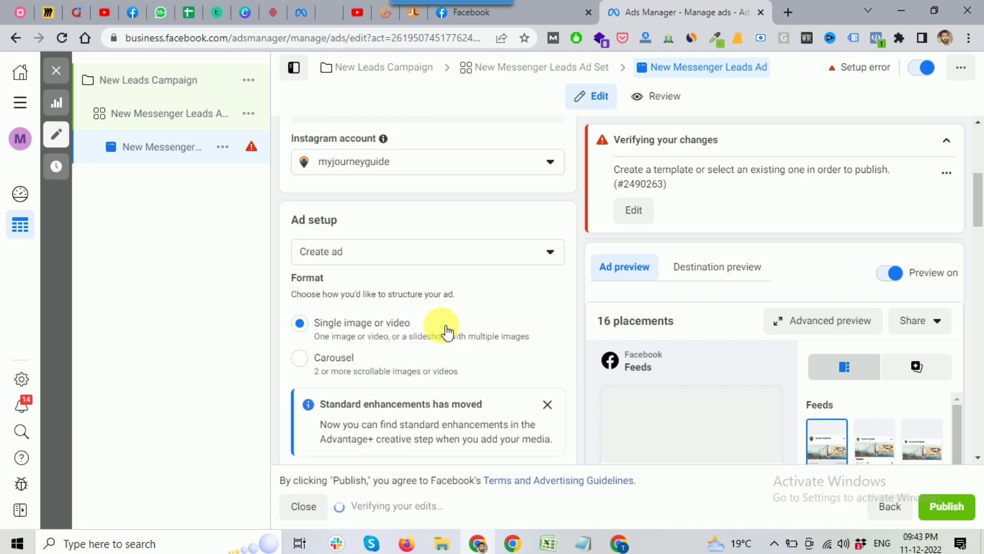
left_click_drag(288, 220, 352, 224)
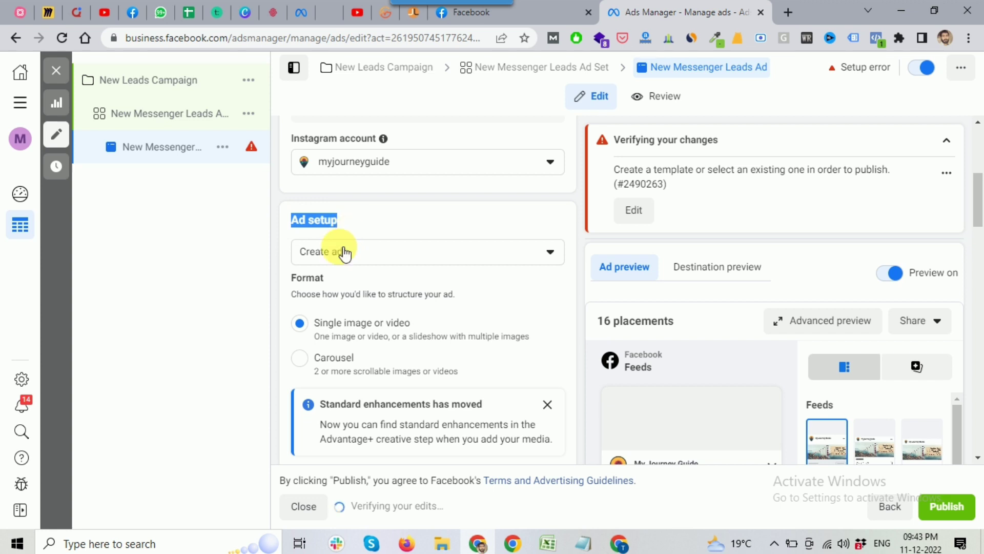
scroll(344, 253, "down", 2)
left_click_drag(290, 205, 334, 210)
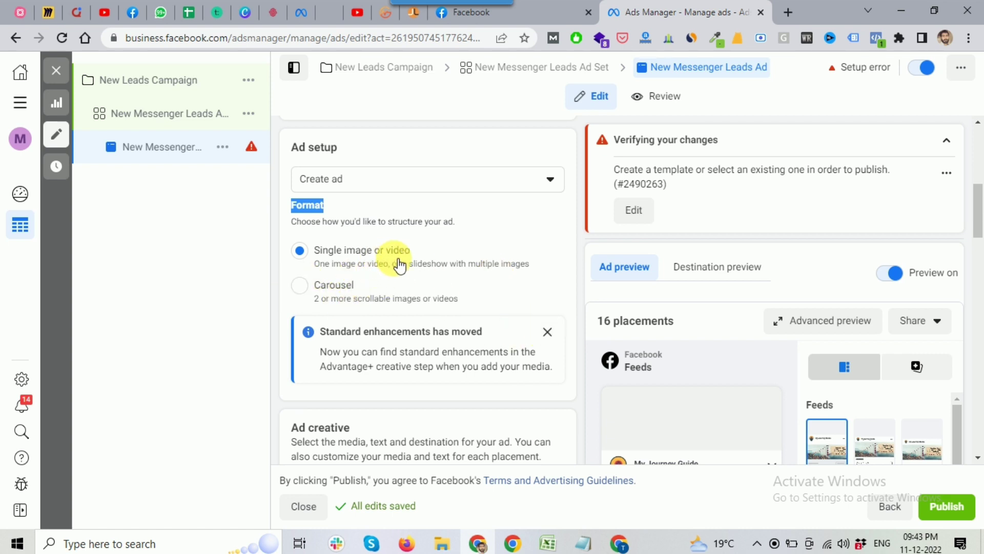
scroll(395, 262, "down", 1)
scroll(395, 262, "down", 1)
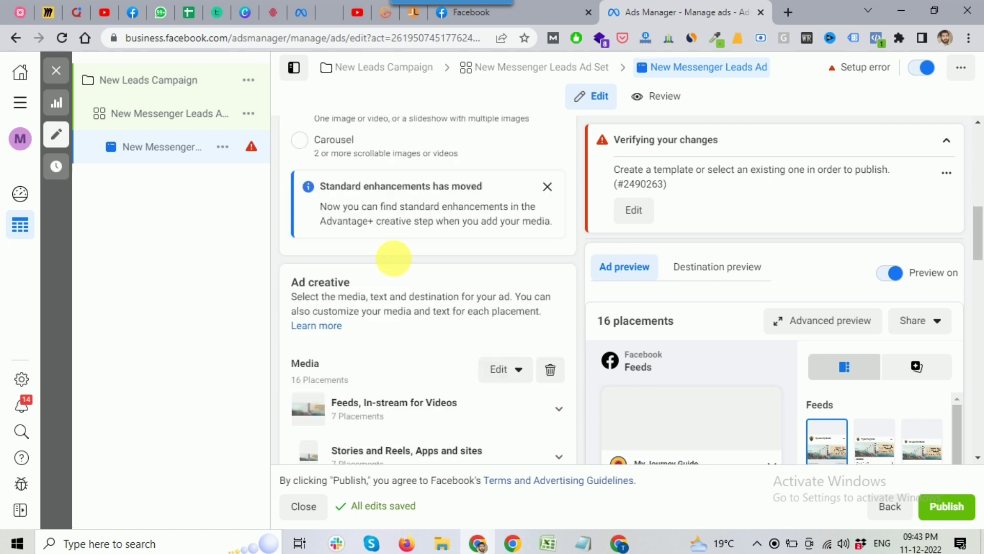
Remove all existing media from the ad creative and add the 1080 × 1080 "facebook ads" video from the account videos.
scroll(395, 263, "down", 1)
left_click_drag(290, 210, 350, 212)
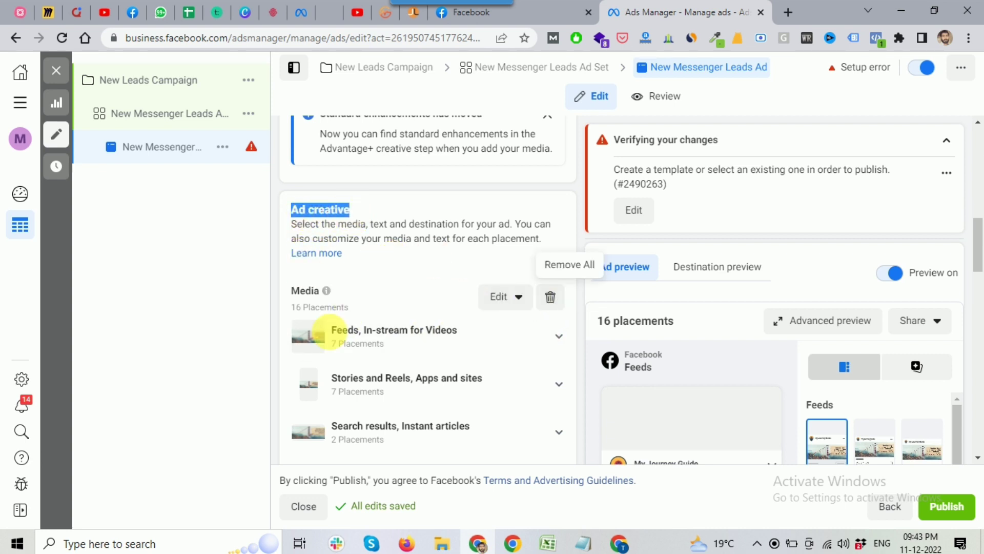
left_click(562, 302)
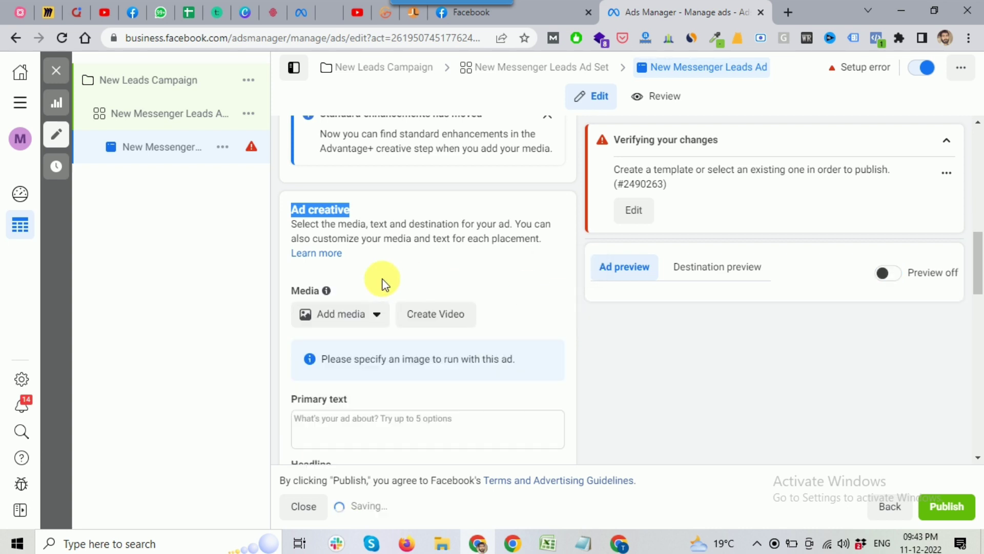
left_click(378, 316)
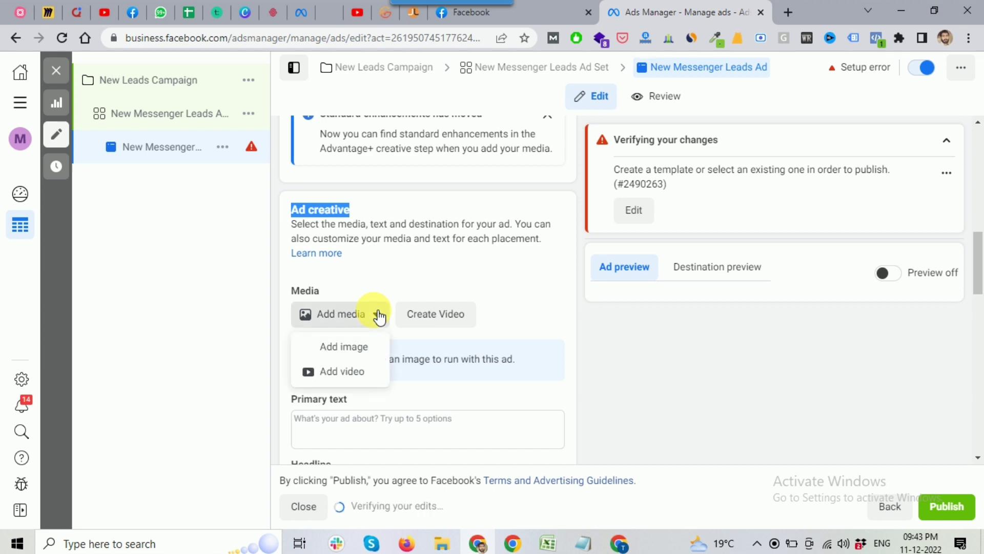
left_click(356, 380)
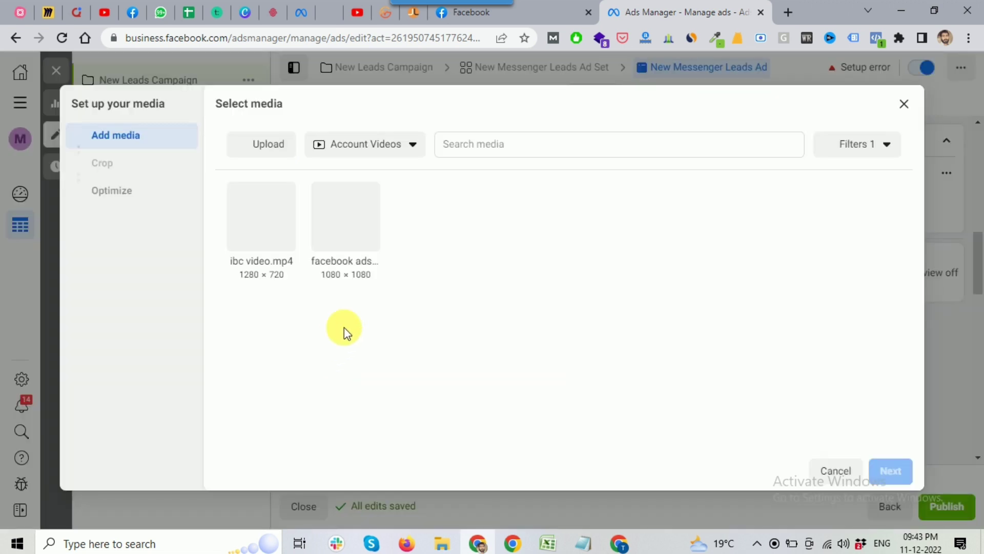
left_click(364, 224)
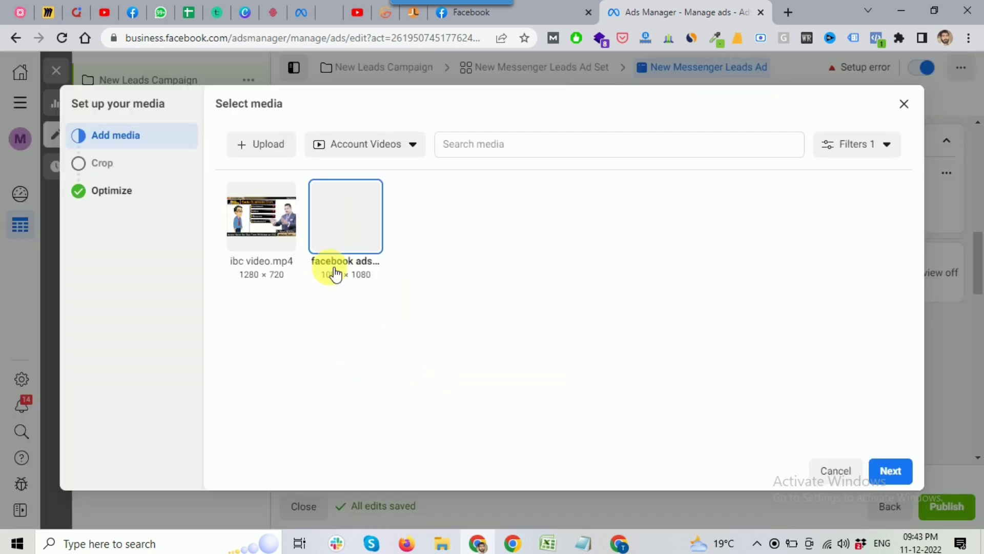
left_click(883, 467)
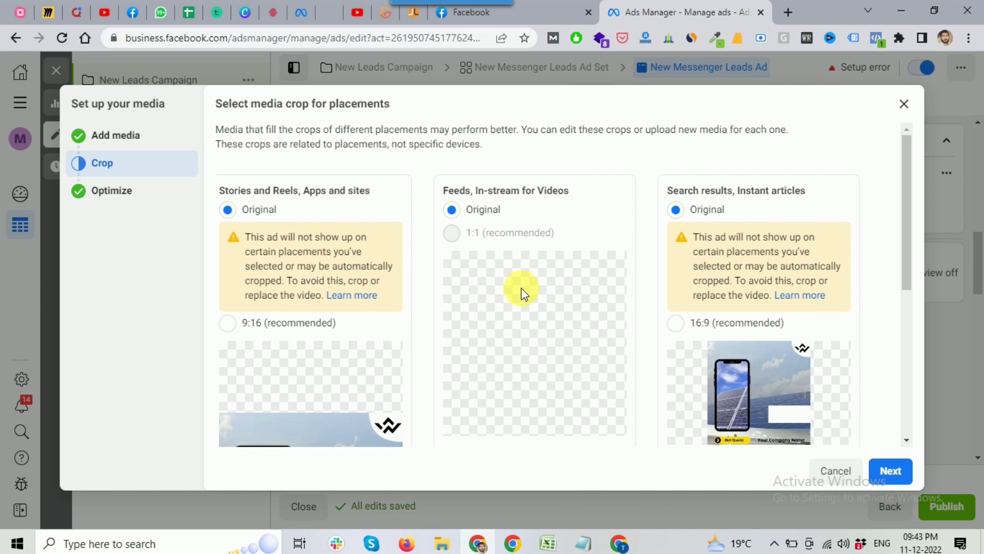
Keep the original crop for all placement groups and finish the media setup with standard enhancements on.
scroll(501, 294, "down", 3)
scroll(415, 294, "down", 2)
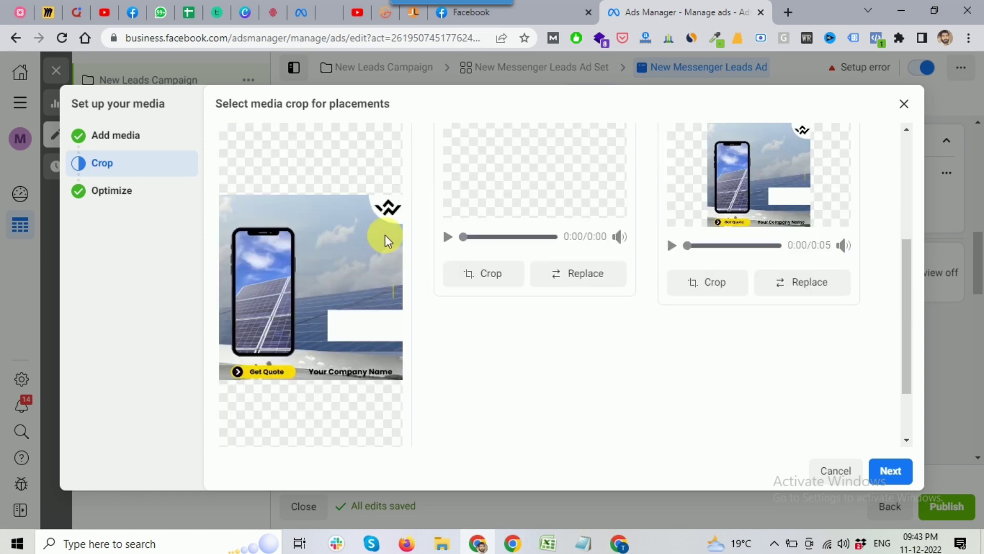
scroll(312, 352, "up", 5)
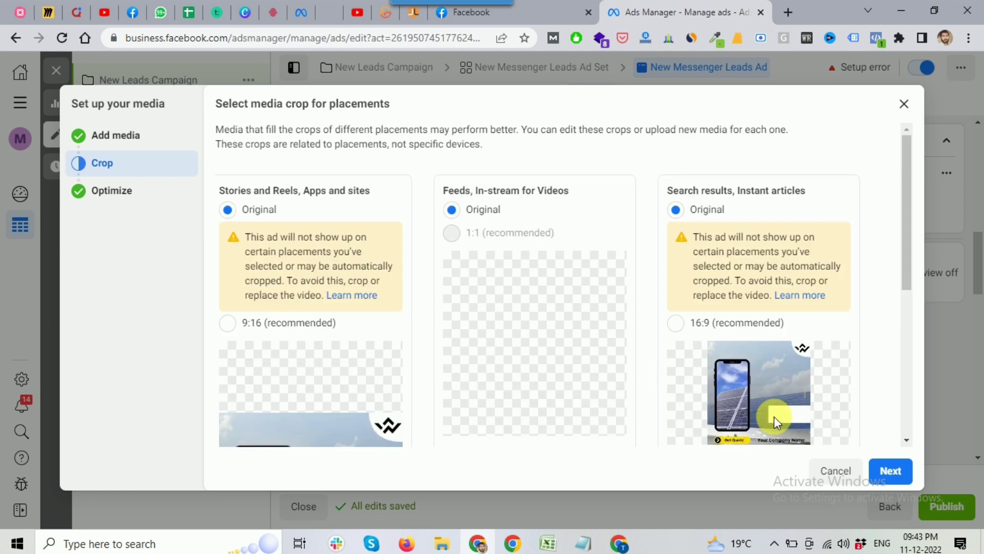
left_click(898, 474)
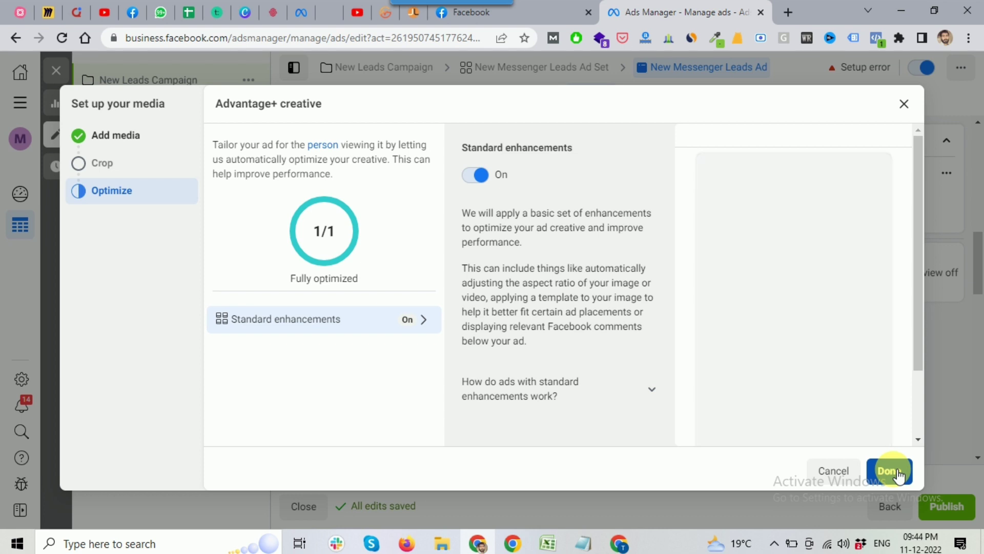
left_click(893, 470)
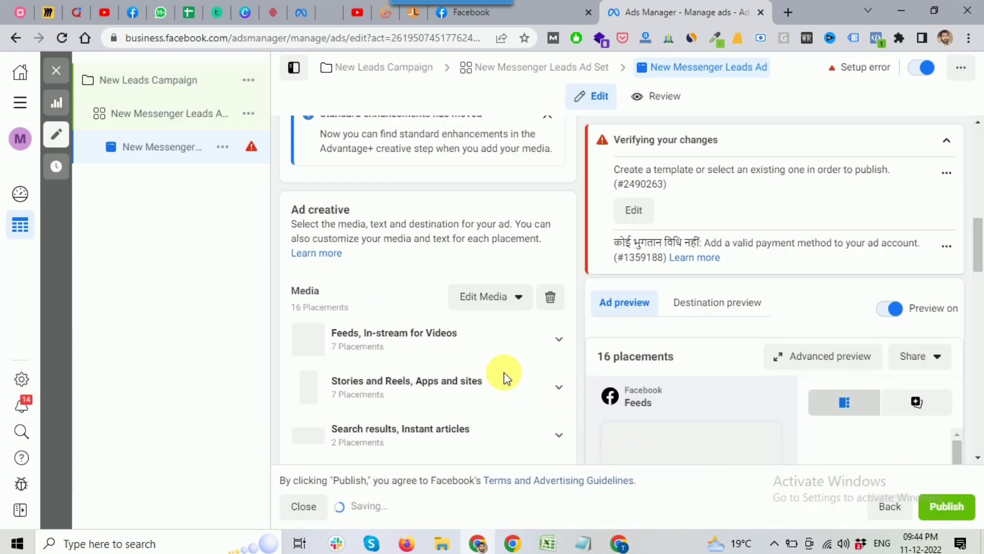
Copy the ad text from "Looking to Buy Solar Power System in Delhi?" to "Quick installation within four days" from the Notepad notes into the primary text.
scroll(477, 366, "down", 3)
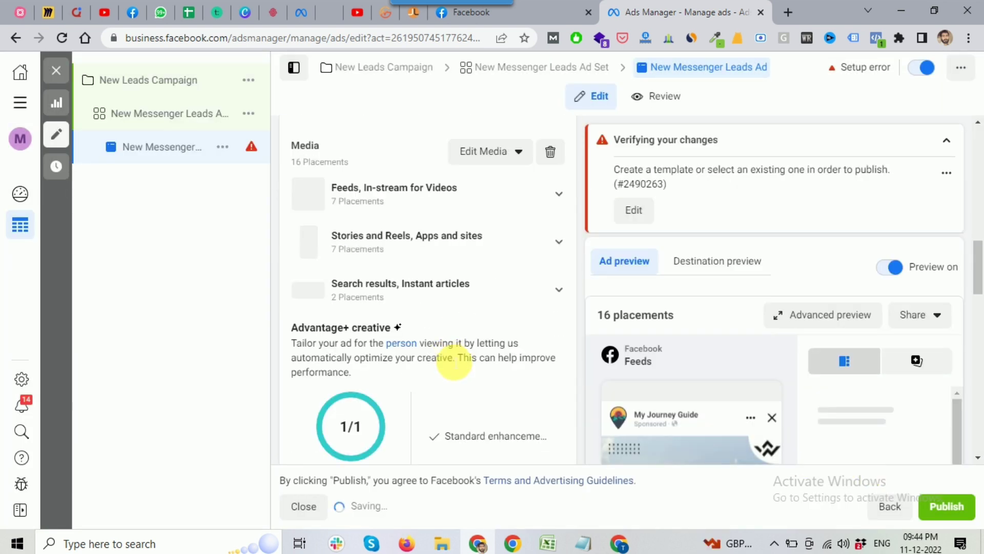
scroll(451, 358, "down", 3)
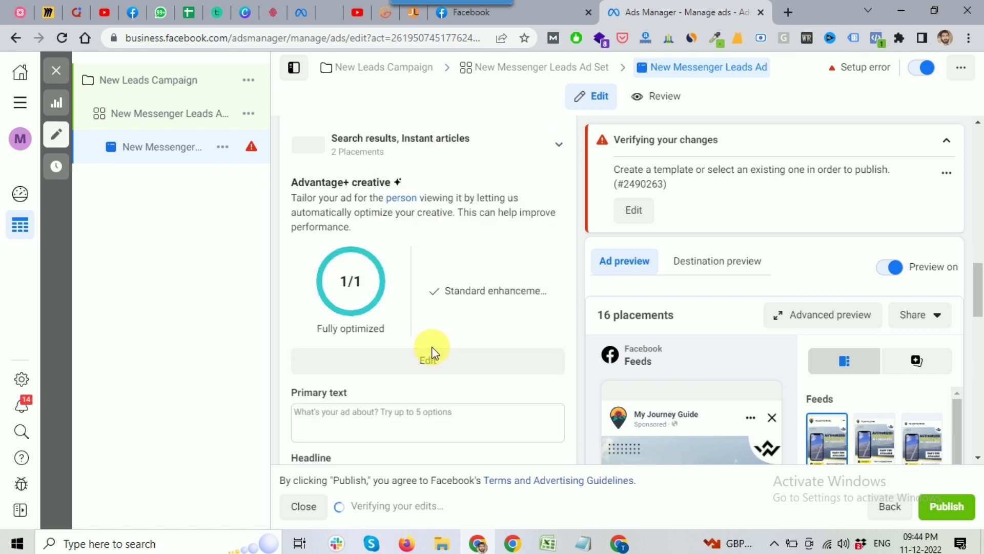
scroll(431, 351, "down", 2)
left_click(350, 351)
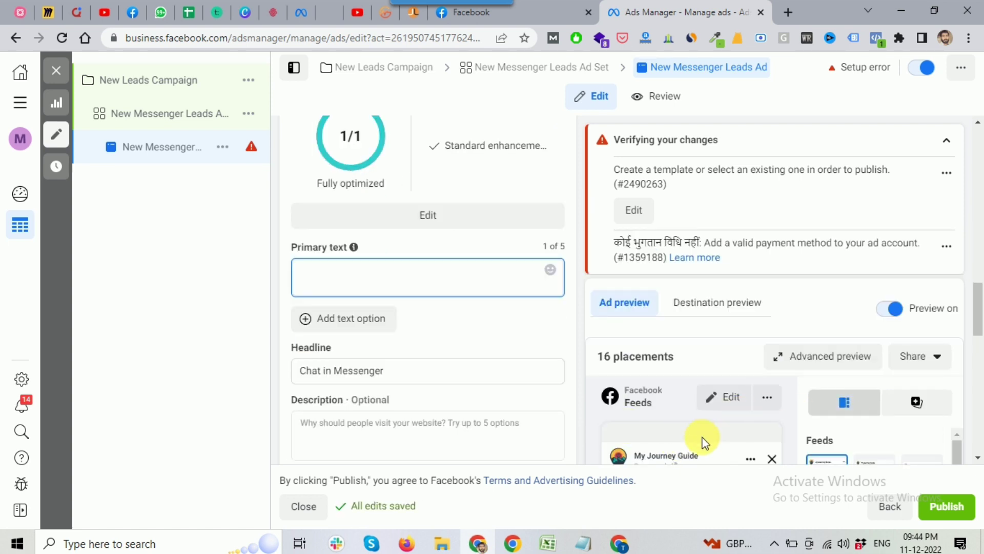
left_click_drag(978, 317, 978, 296)
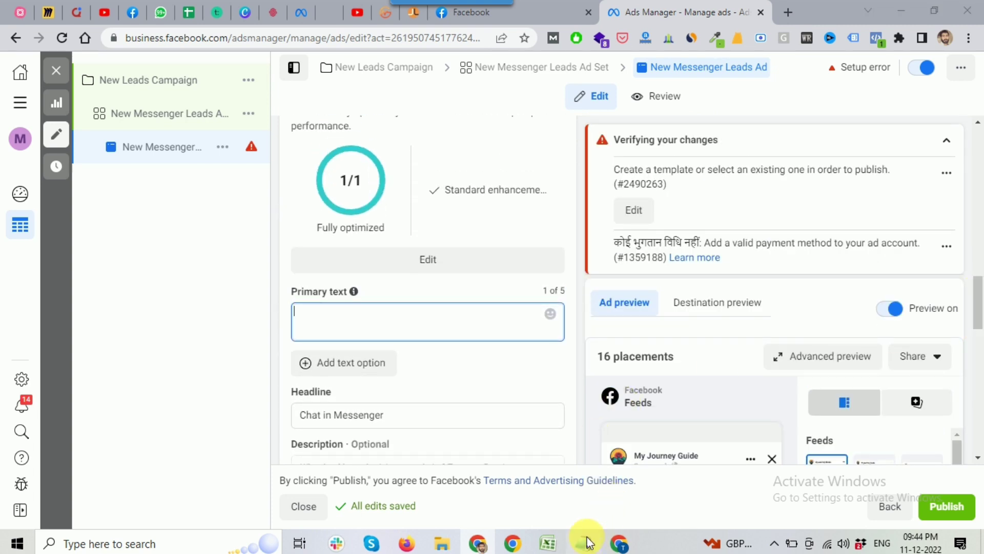
left_click(584, 541)
left_click_drag(349, 194, 531, 353)
left_click(407, 237)
left_click(353, 196)
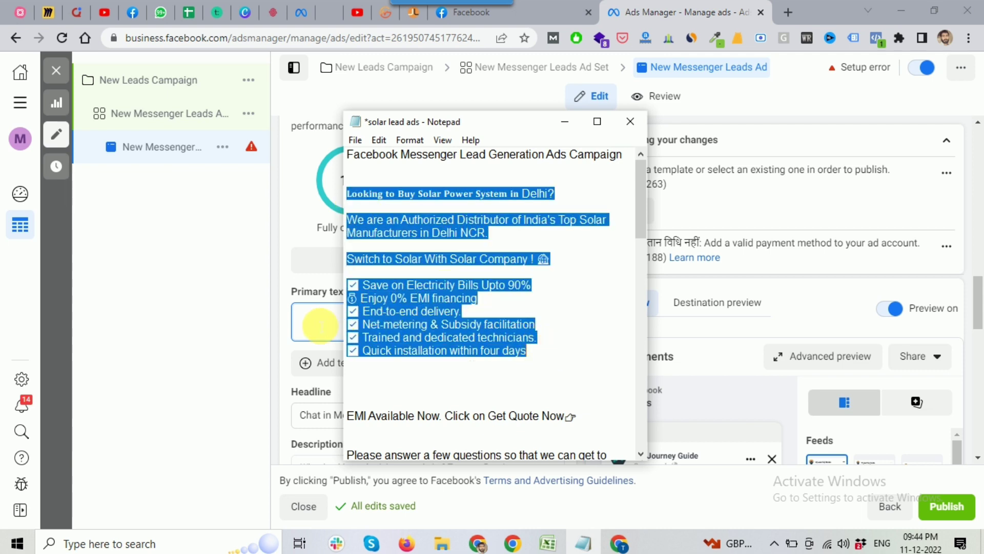
left_click(320, 322)
type("Looking to Buy Solar Power System in Delhi?  We are an Authorized Distributor of India's Top Solar Manufacturers in Delhi NCR.  Switch to Solar With Solar Company ! 🏠  ✅ Save on Electricity Bills Upto 90% 💰 Enjoy 0% EMI financing ✅ End-to-end delivery. ✅ Net-metering & Subsidy facilitation ✅ Trained and dedicated technicians. ✅ Quick installation within four days")
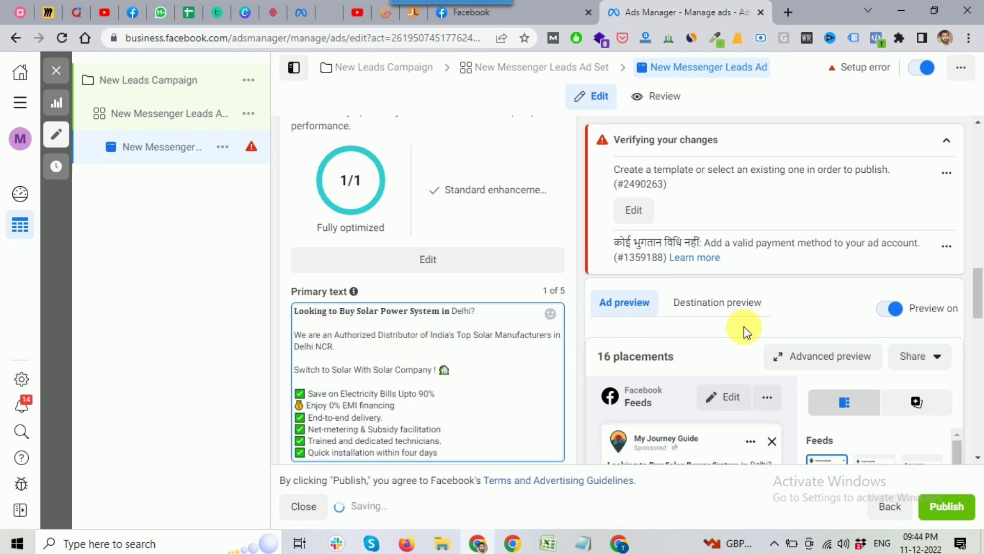
Replace the ad headline with "EMI Available Now. Click on Get Quote Now👉" copied from the Notepad notes.
left_click_drag(977, 296, 980, 323)
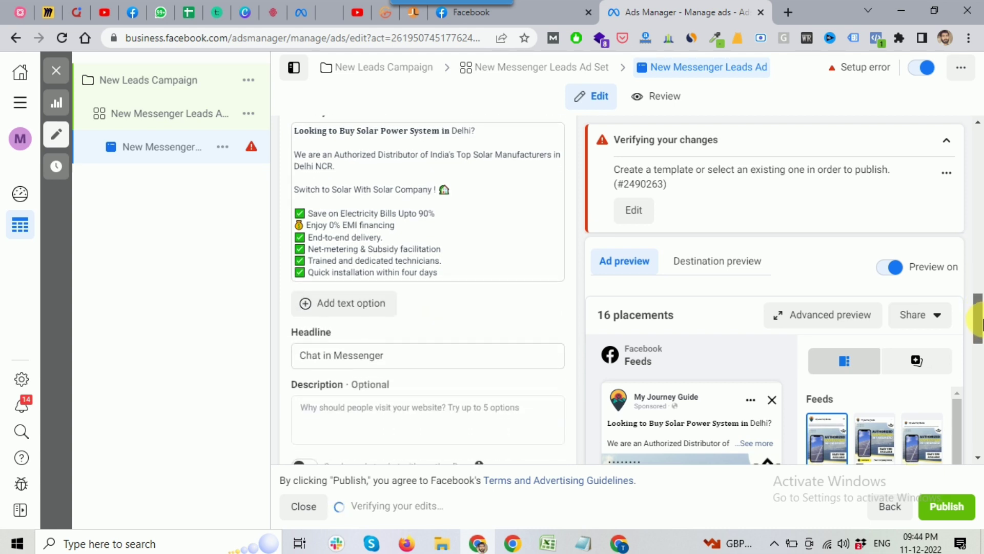
scroll(501, 356, "down", 1)
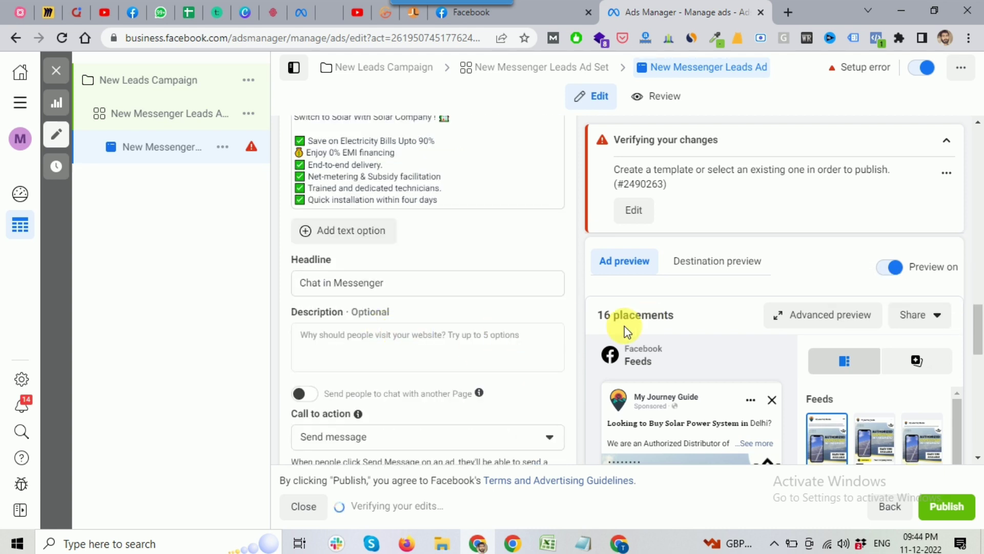
scroll(978, 325, "up", 1)
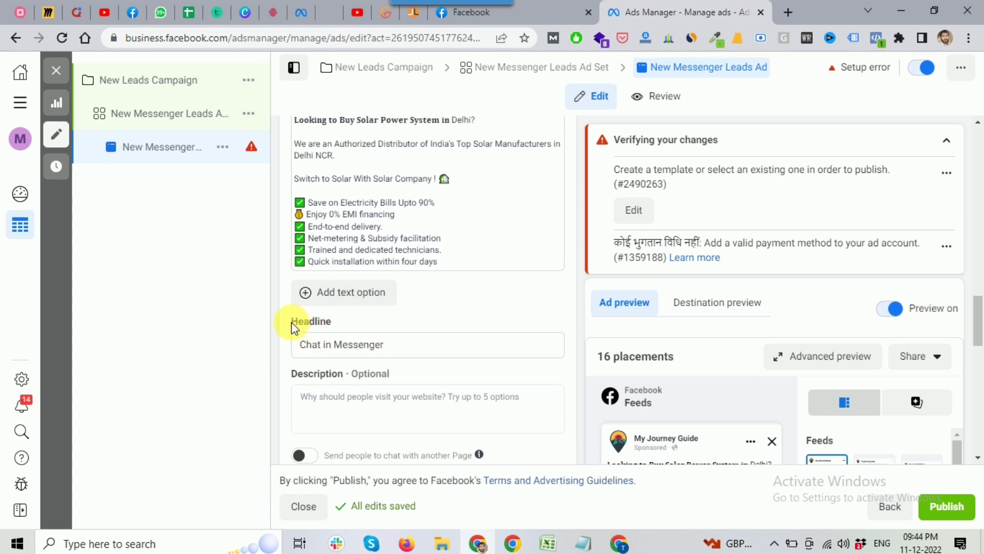
left_click_drag(291, 322, 307, 322)
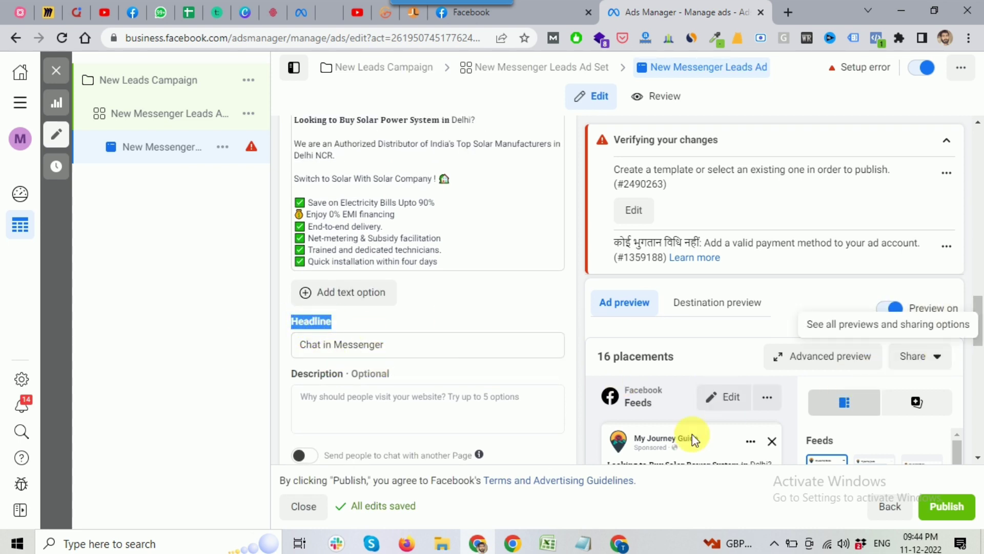
scroll(978, 325, "down", 1)
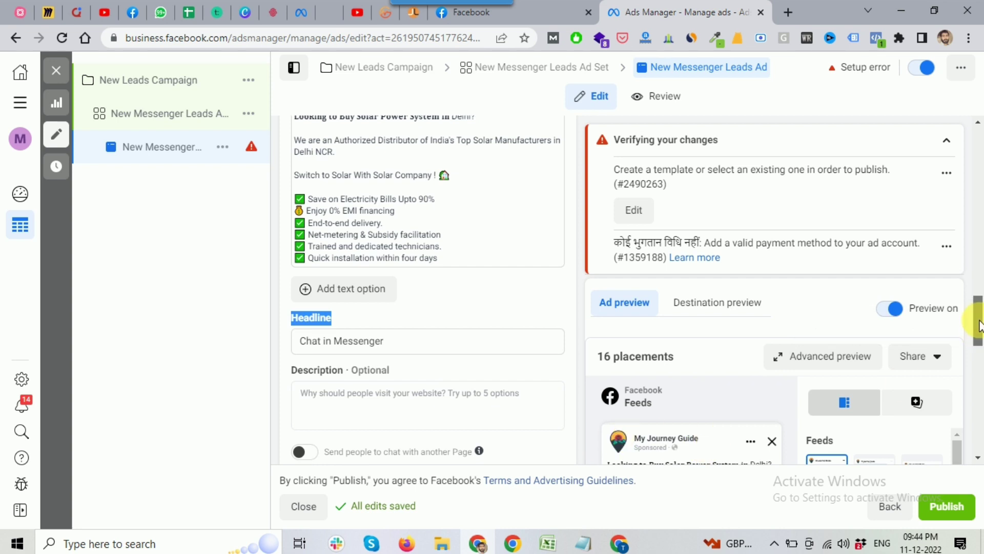
left_click(583, 544)
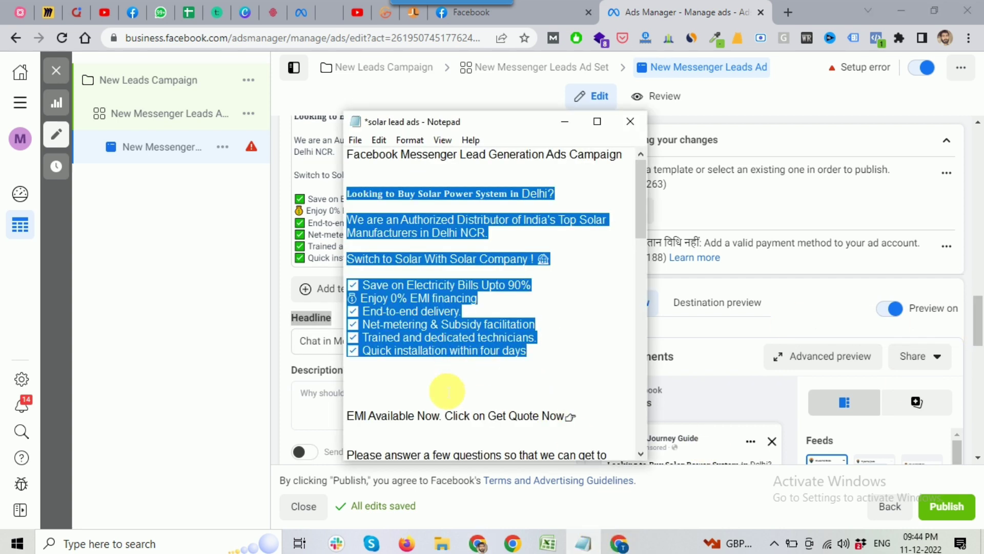
left_click_drag(348, 416, 448, 416)
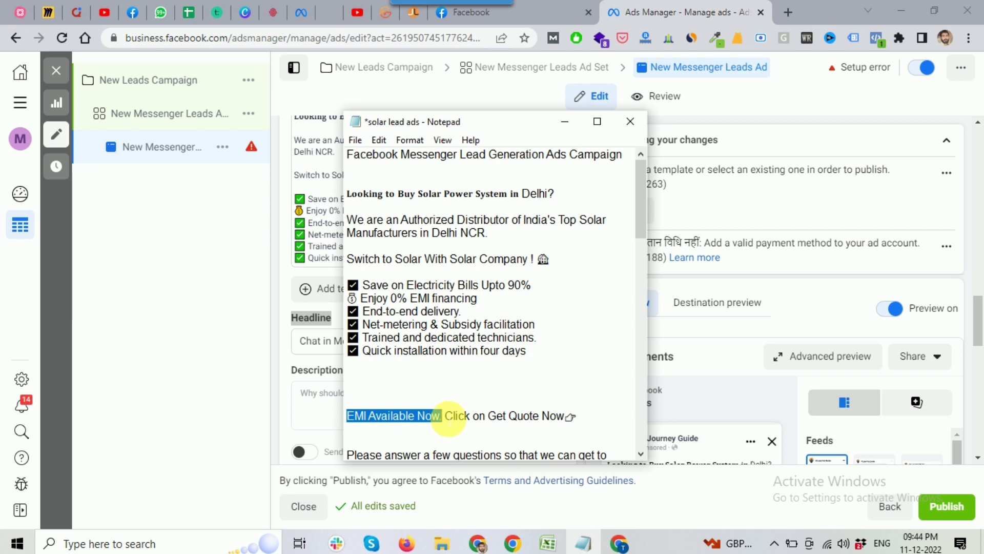
left_click(575, 415, "shift")
key("ctrl+c")
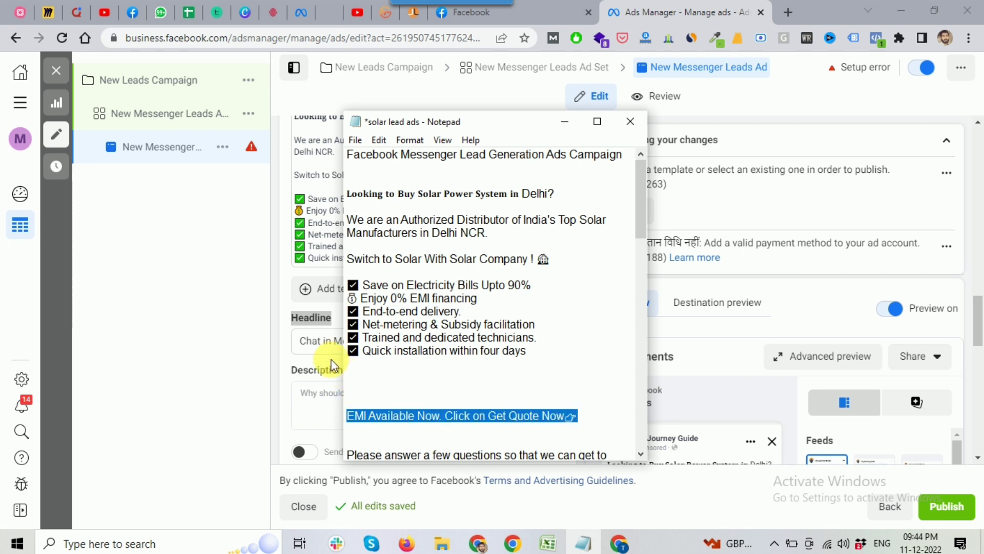
left_click(312, 340)
key("ctrl+a")
key("ctrl+v")
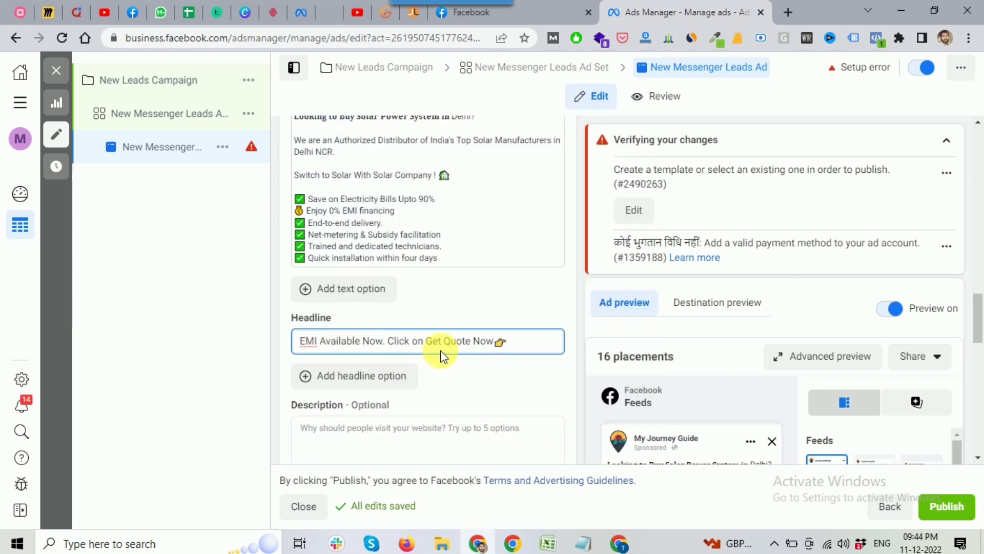
Replace "Click on Get Quote" in the headline with "Send Message".
left_click_drag(413, 341, 472, 341)
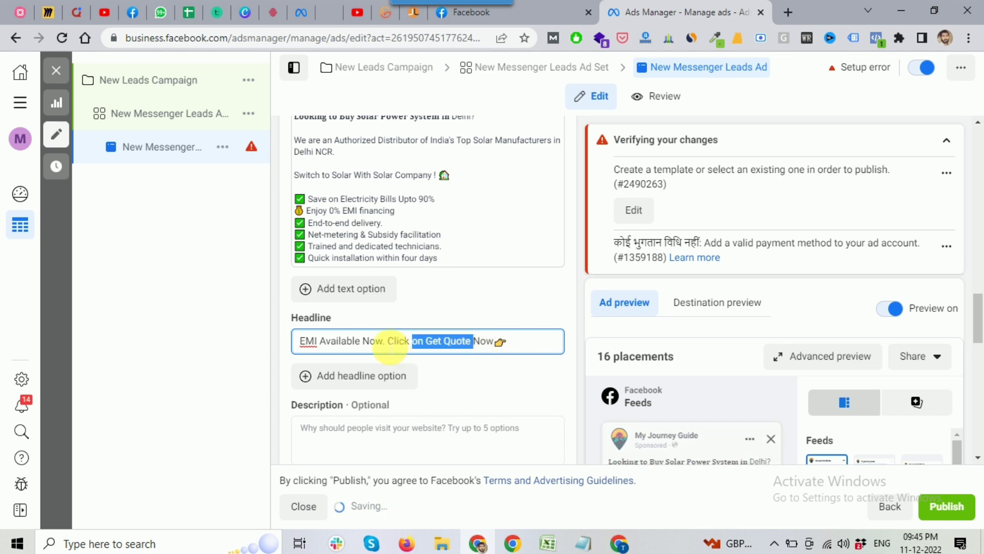
left_click_drag(388, 341, 463, 341)
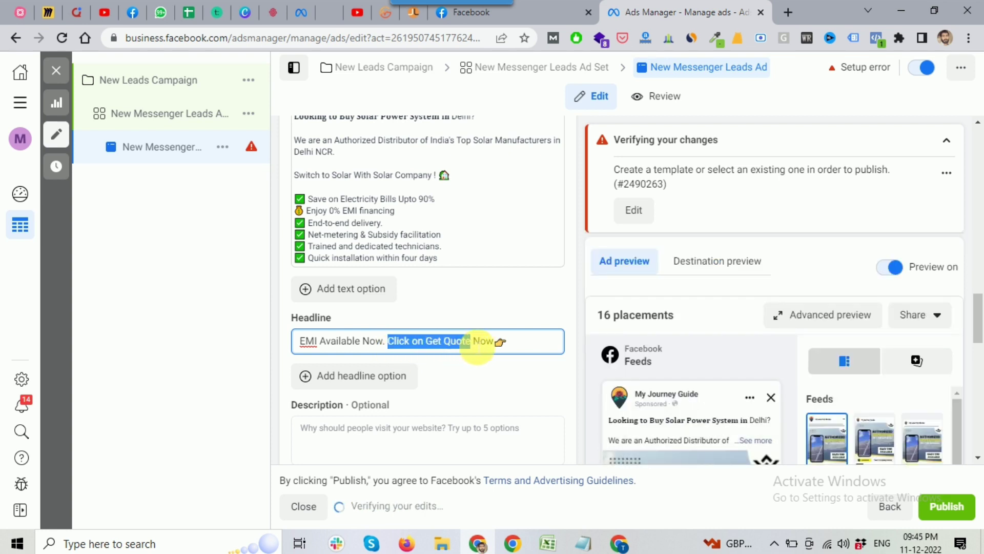
type("Send M")
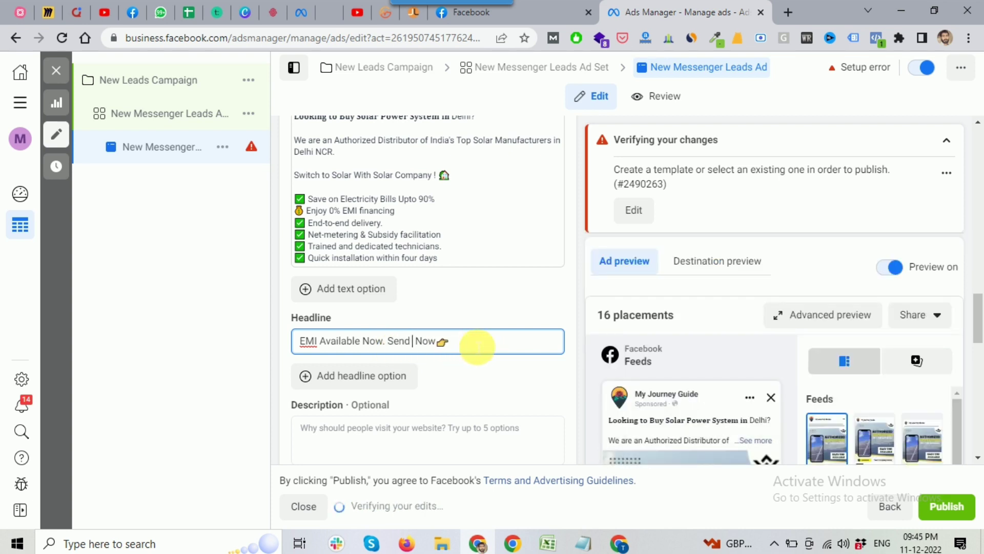
type("essage")
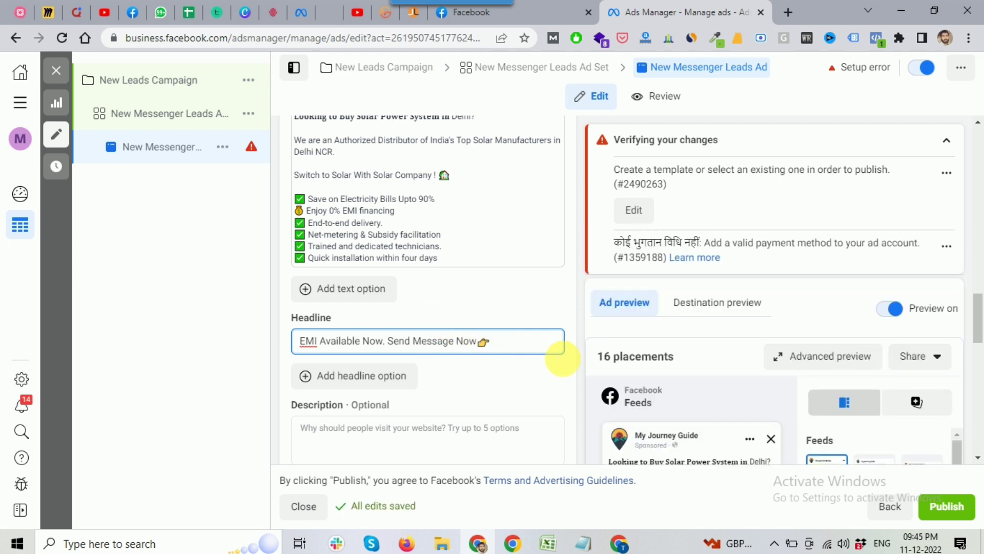
left_click(533, 300)
Check the headline in the feed preview and shorten it to "EMI Available. Send Message Now👉".
scroll(746, 403, "down", 10)
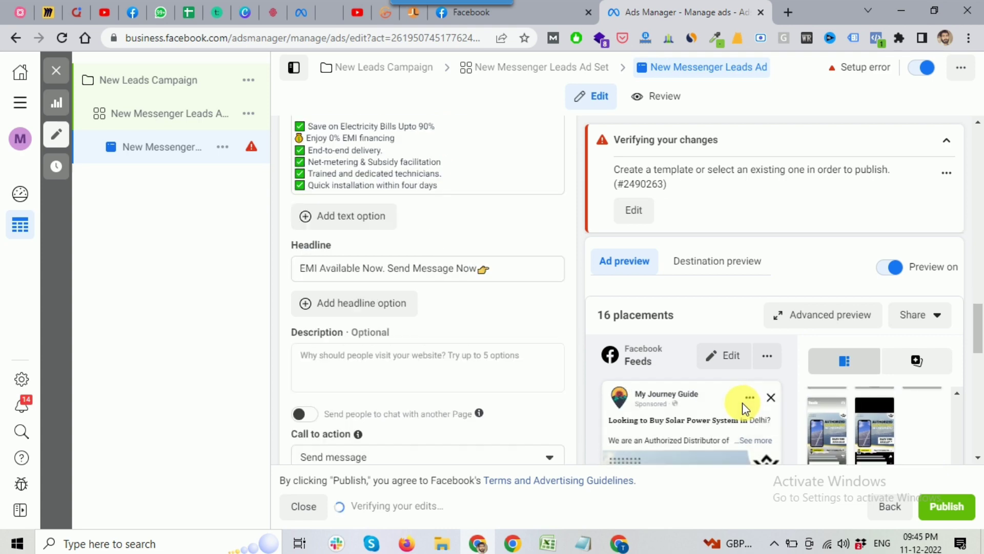
scroll(720, 341, "down", 1)
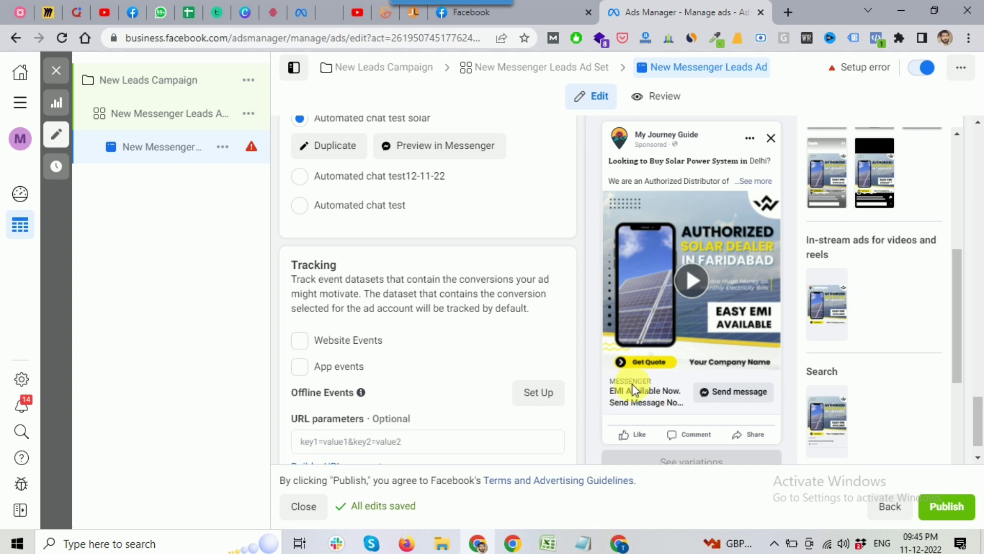
scroll(506, 336, "up", 3)
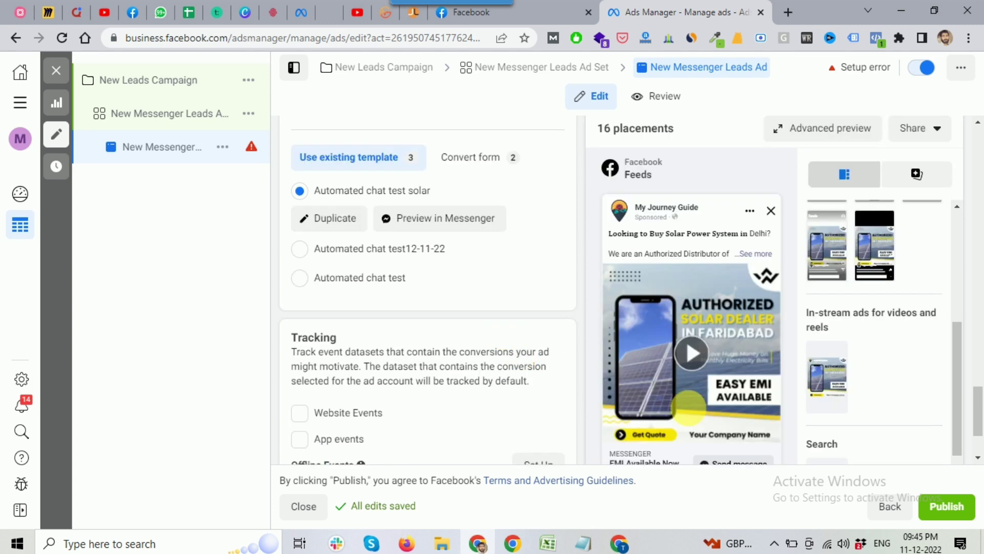
scroll(491, 327, "up", 10)
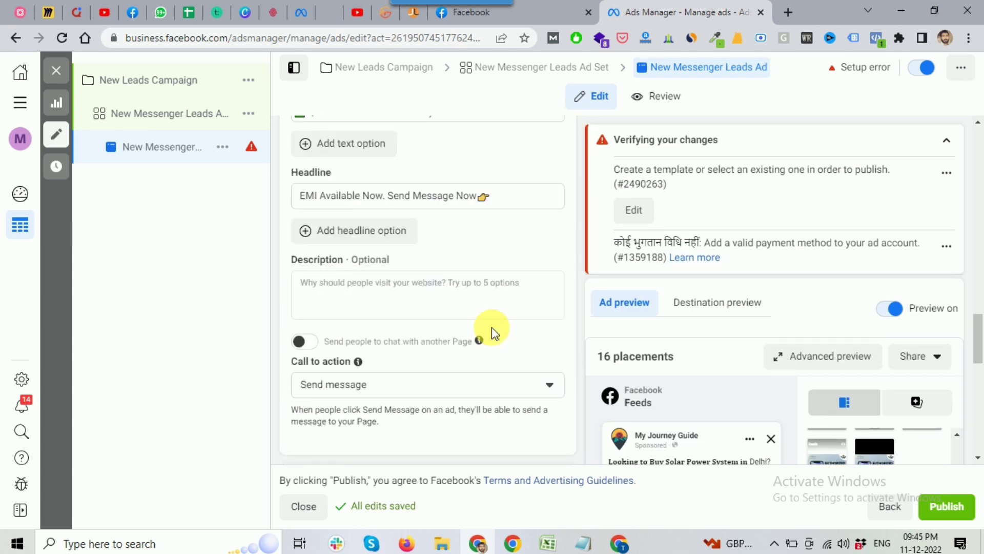
left_click_drag(360, 274, 384, 275)
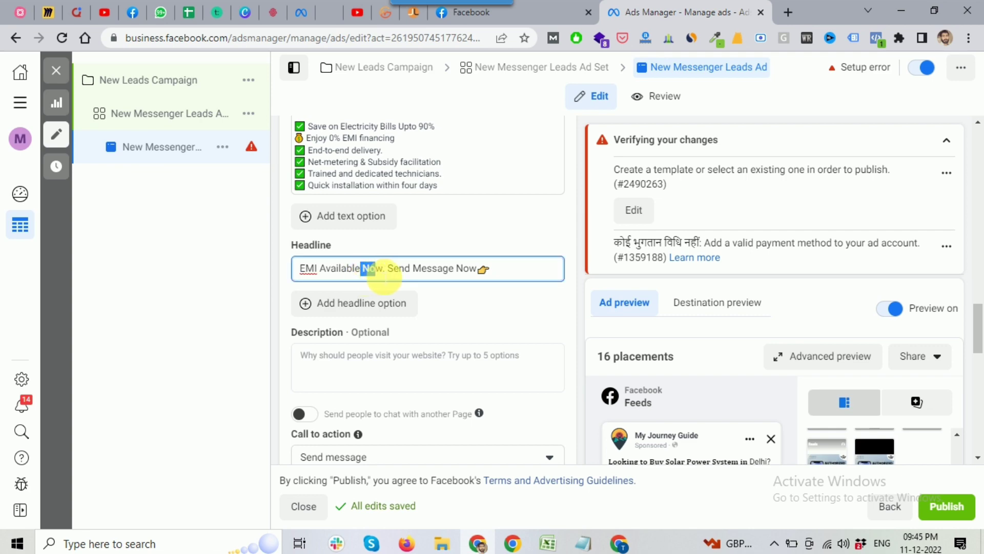
key("BackSpace")
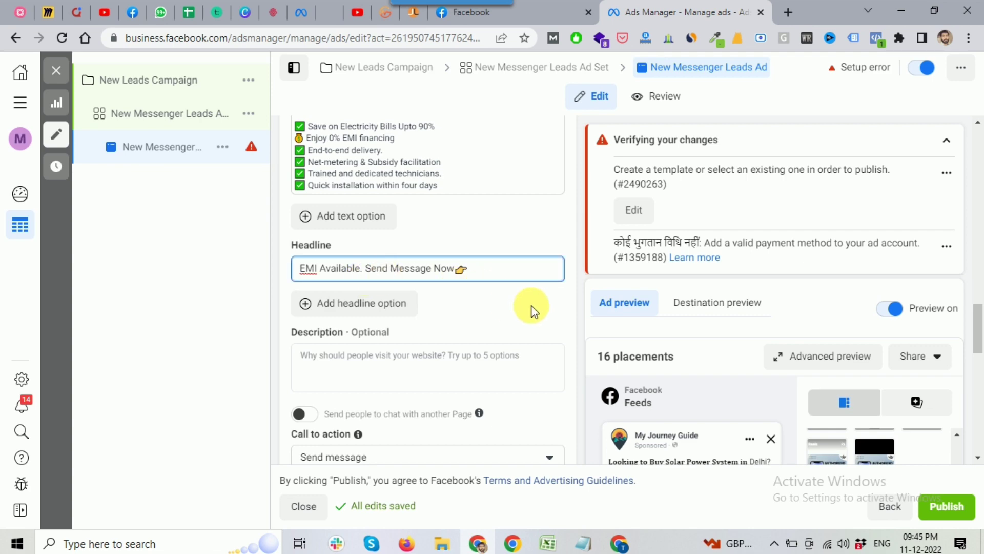
Check the message template section, tracking settings and feed preview, and compare the preview with the ad's headline field.
scroll(683, 368, "down", 10)
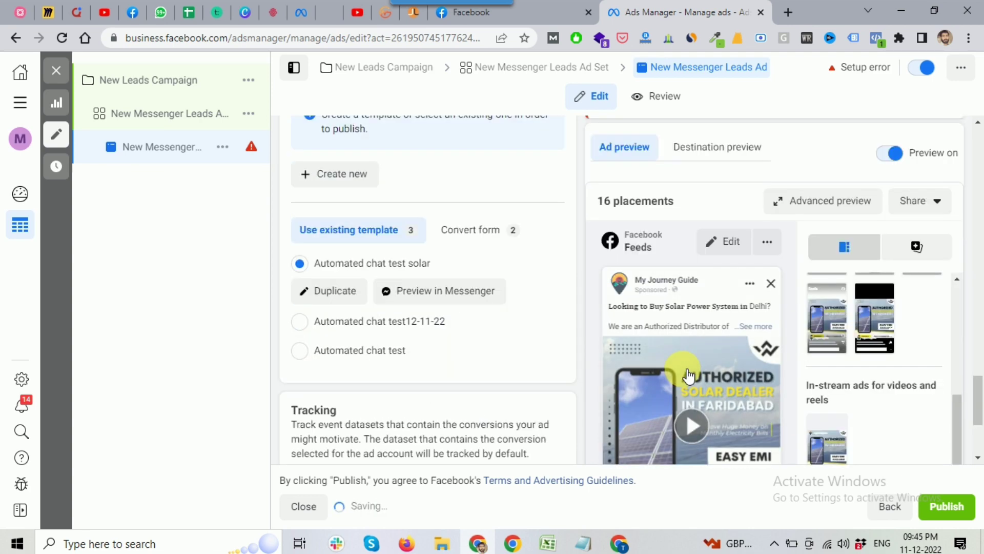
scroll(681, 368, "down", 4)
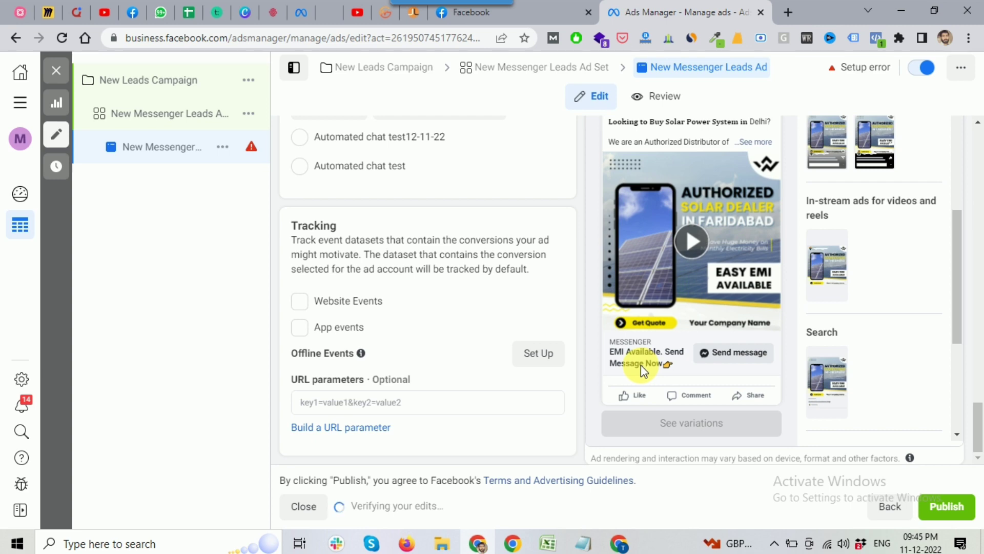
scroll(548, 301, "up", 12)
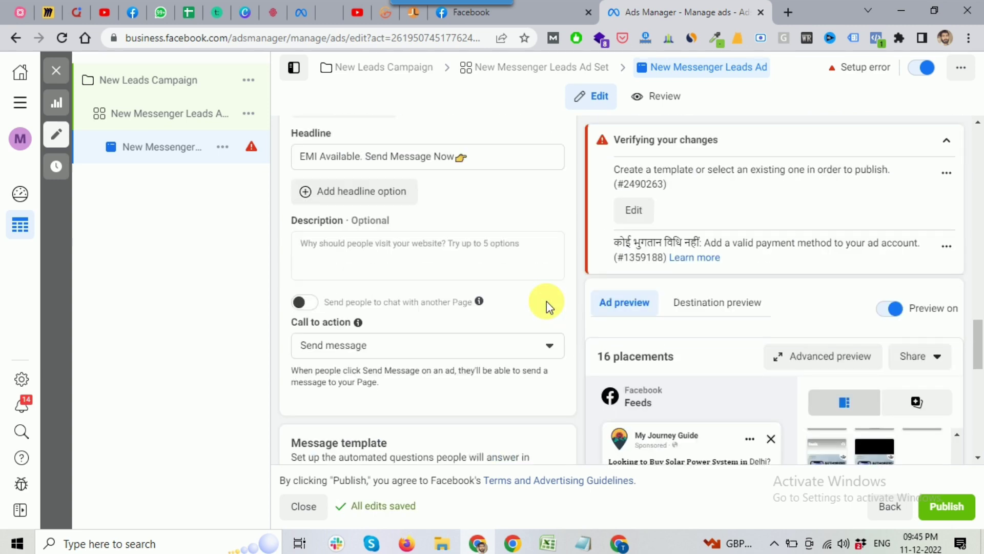
scroll(547, 300, "up", 3)
left_click_drag(285, 282, 365, 290)
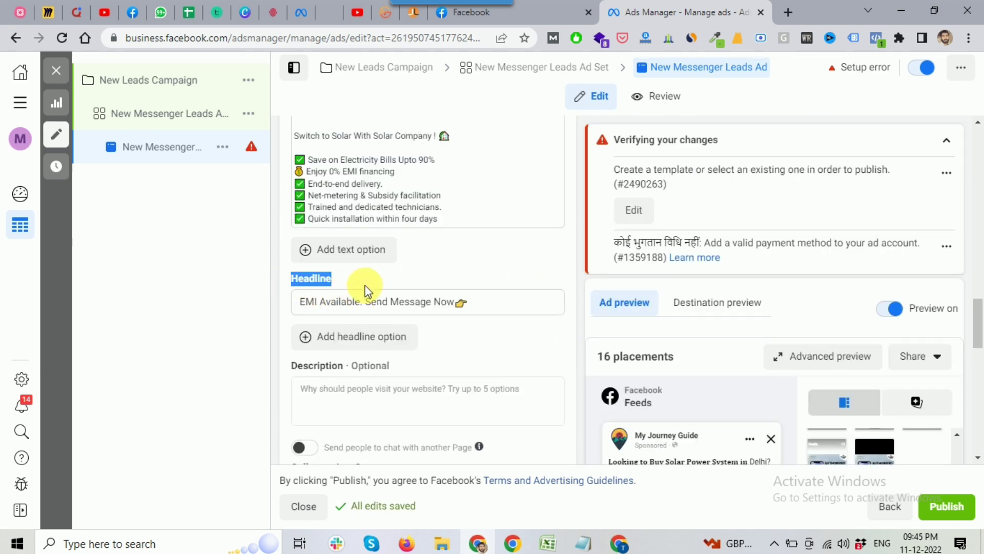
Examine the available call-to-action options for the ad and keep "Send message" selected.
scroll(484, 300, "down", 1)
scroll(483, 297, "down", 1)
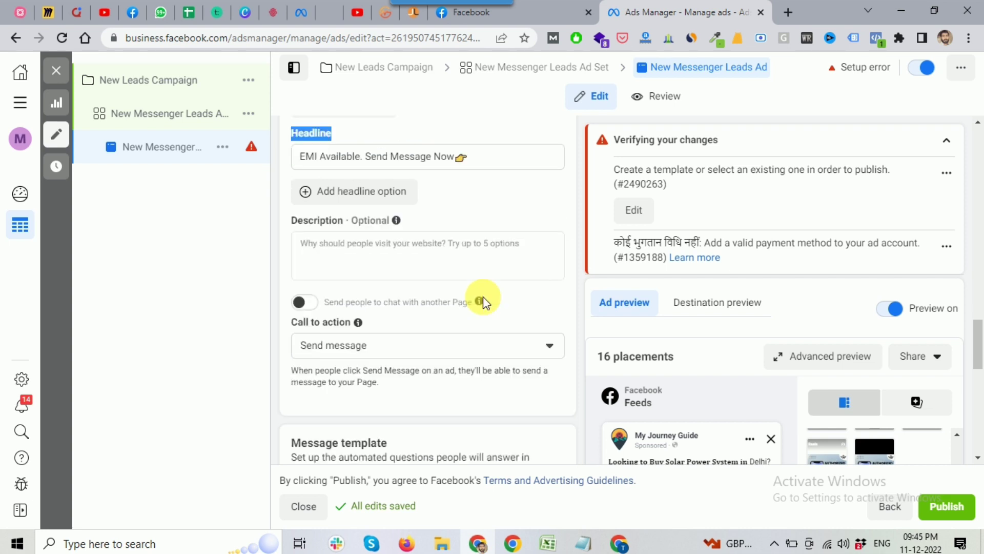
left_click_drag(290, 322, 348, 324)
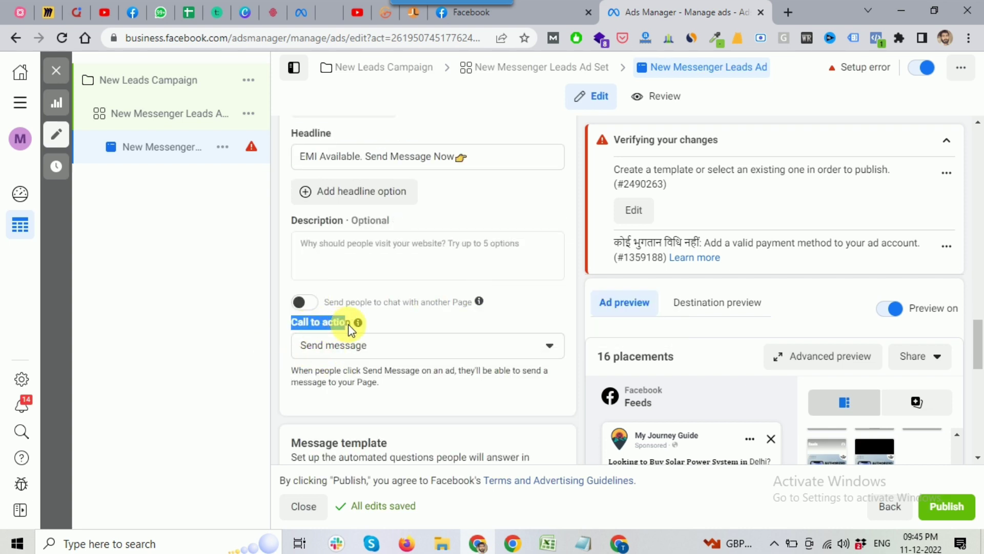
left_click(369, 344)
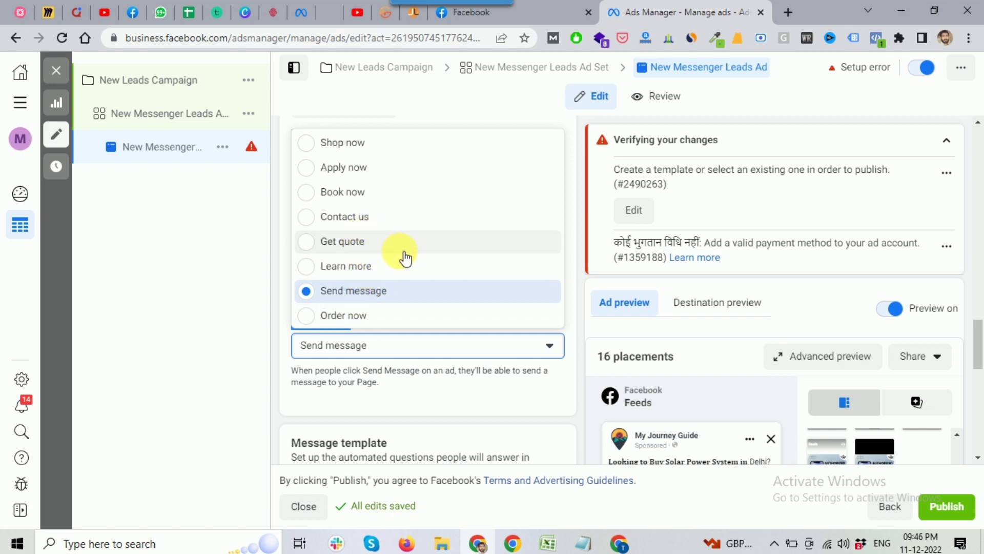
scroll(405, 259, "down", 1)
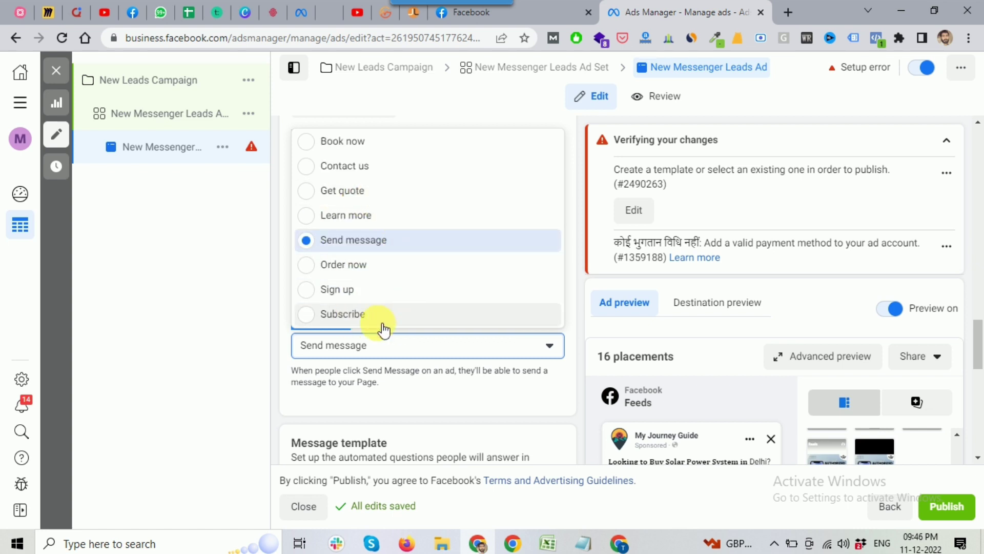
left_click(442, 394)
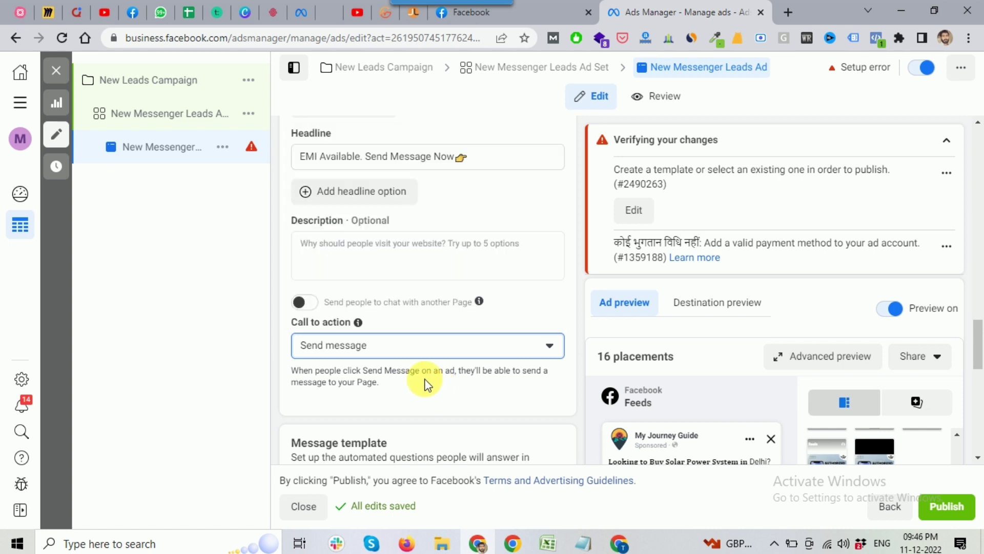
scroll(398, 361, "down", 1)
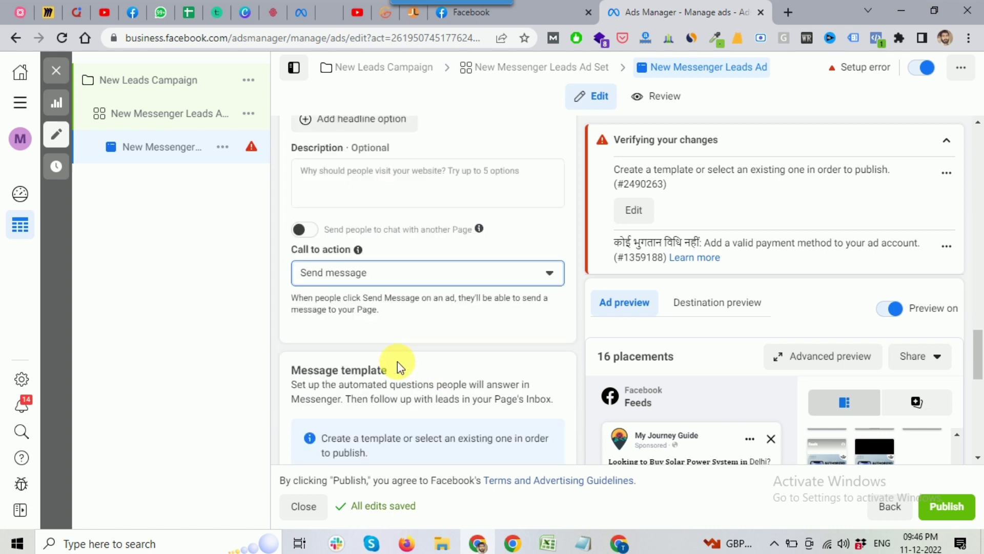
left_click(340, 272)
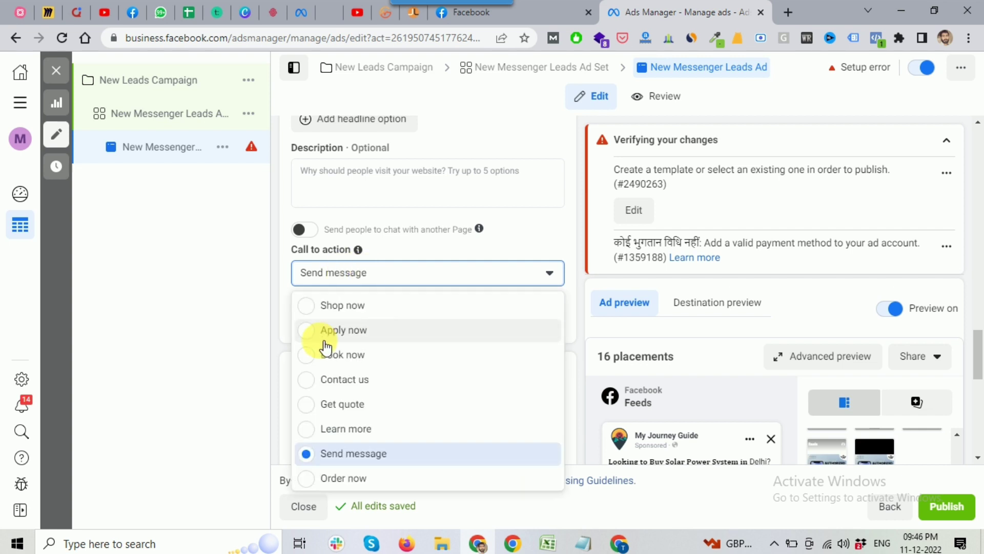
scroll(391, 417, "down", 1)
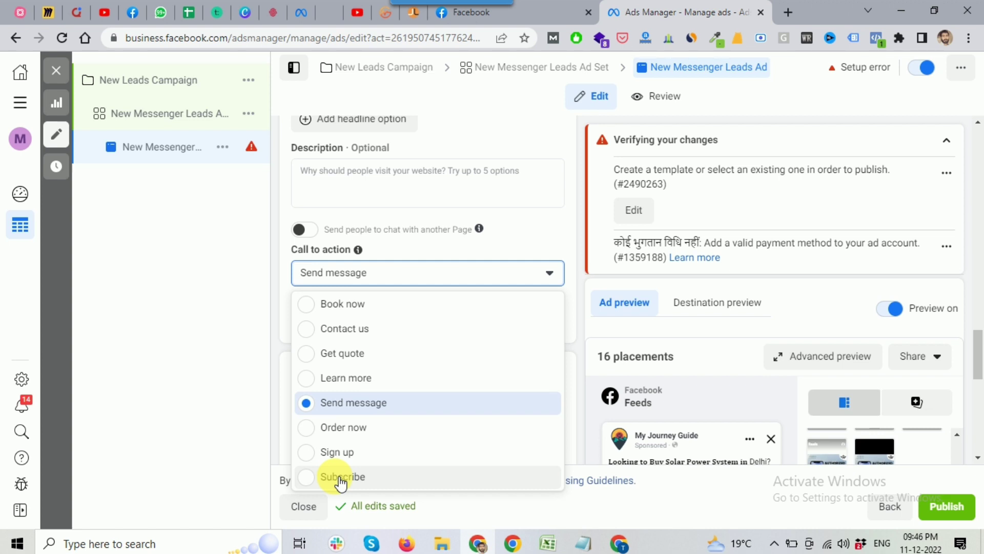
scroll(380, 453, "up", 1)
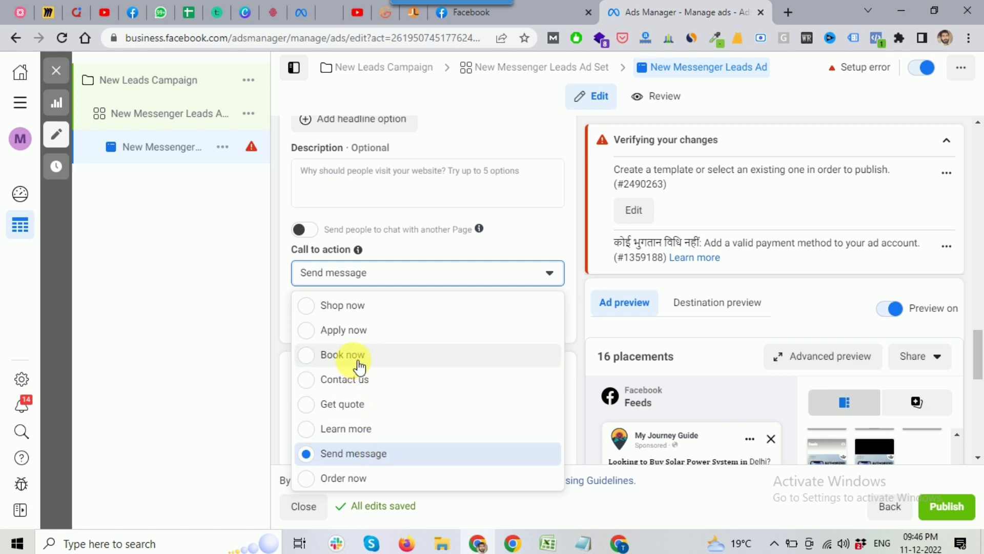
left_click(278, 393)
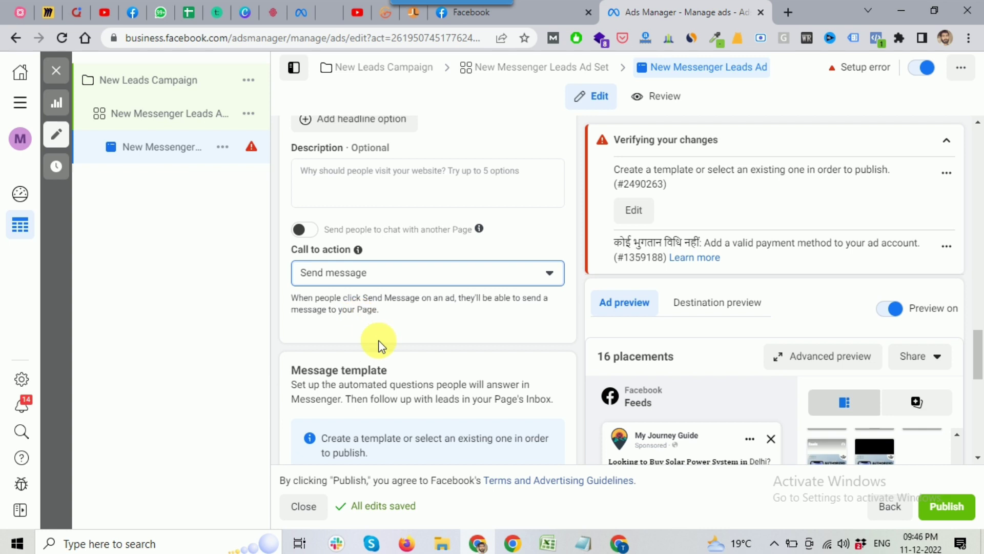
Review the message template section with its existing templates and start creating a new template.
scroll(405, 320, "down", 1)
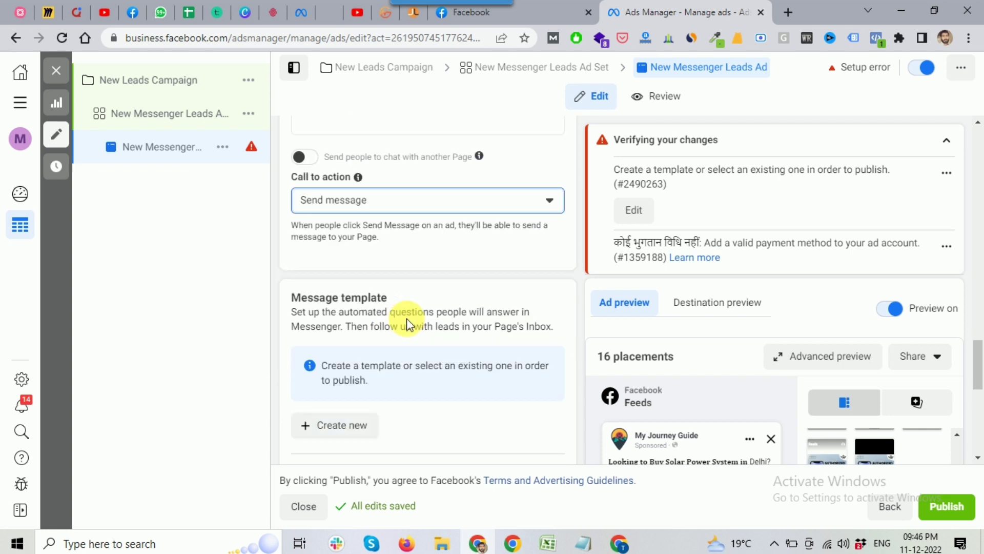
scroll(407, 318, "down", 1)
left_click_drag(291, 224, 390, 228)
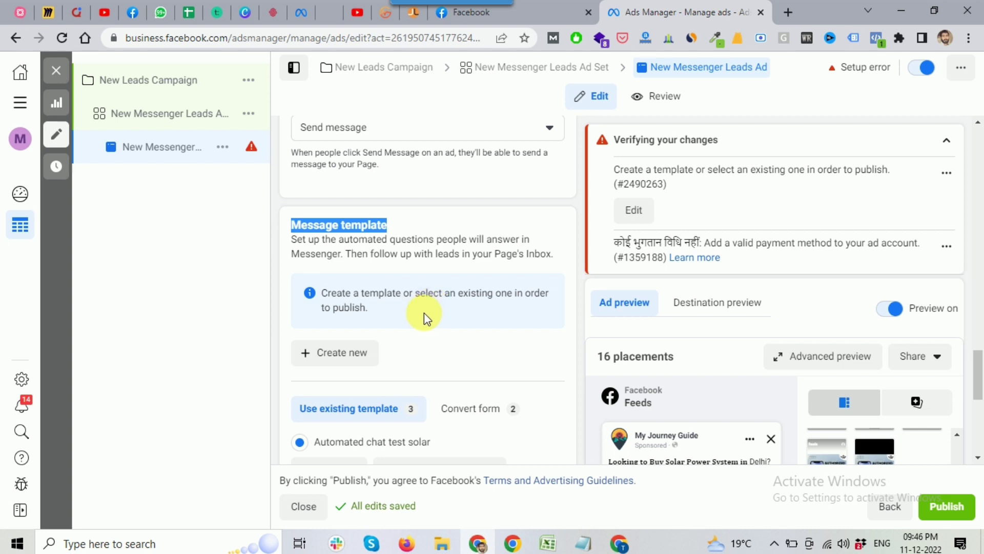
scroll(423, 313, "down", 1)
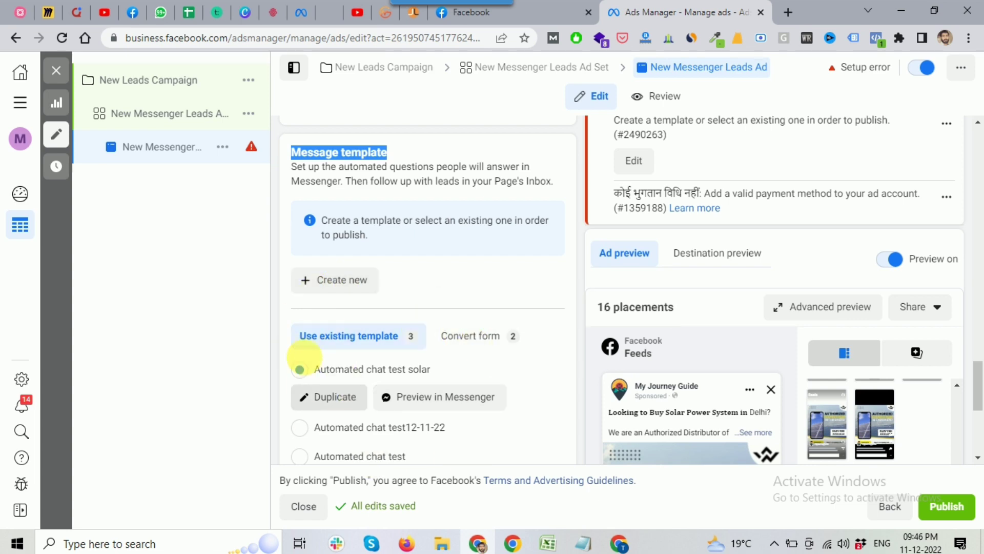
scroll(410, 415, "down", 1)
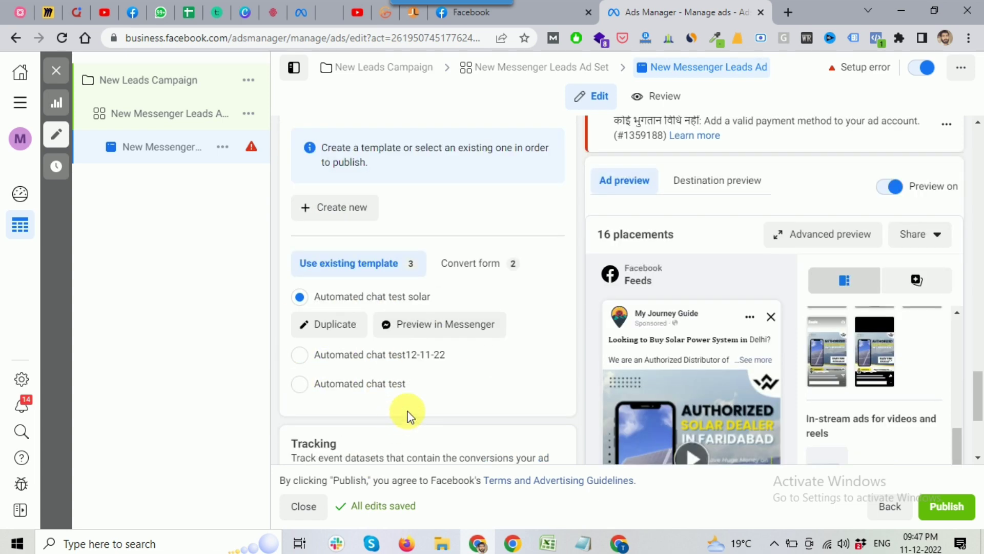
scroll(405, 372, "up", 1)
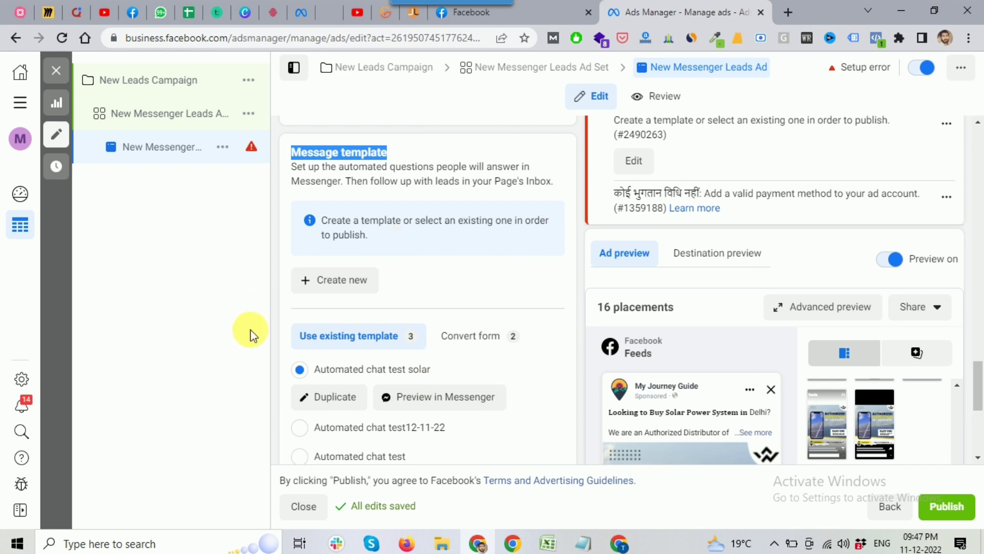
left_click(347, 286)
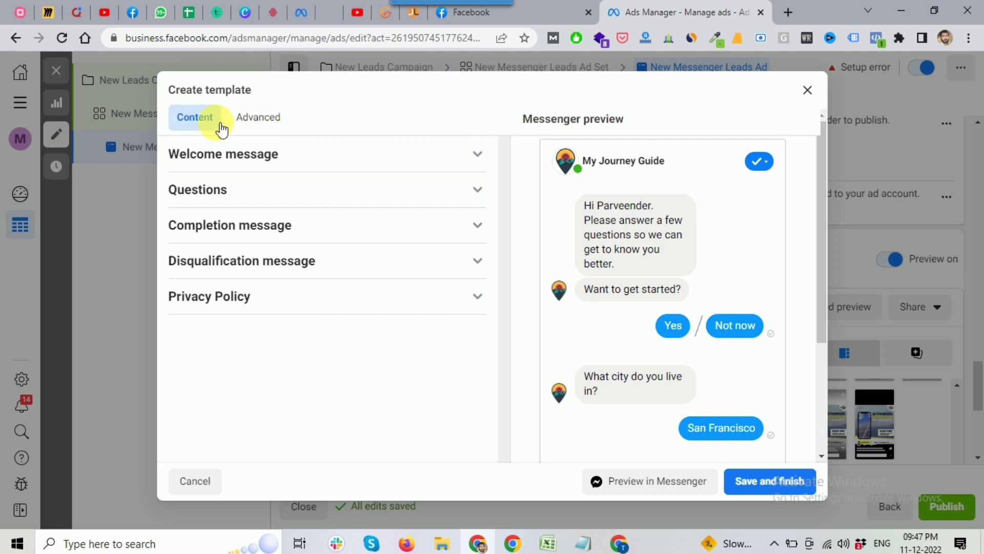
Try inserting the full name of the recipient at the end of the welcome message and remove it again.
left_click(286, 159)
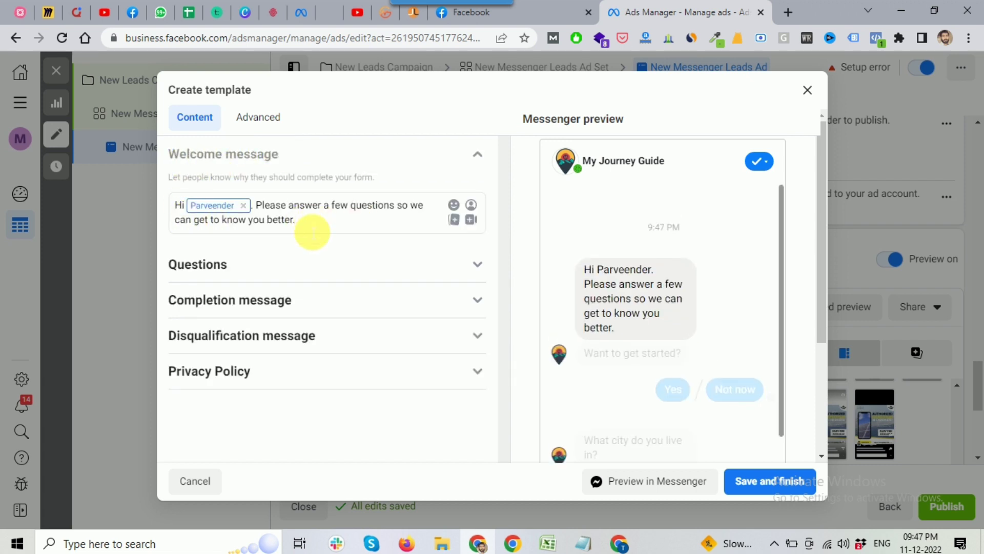
left_click(300, 225)
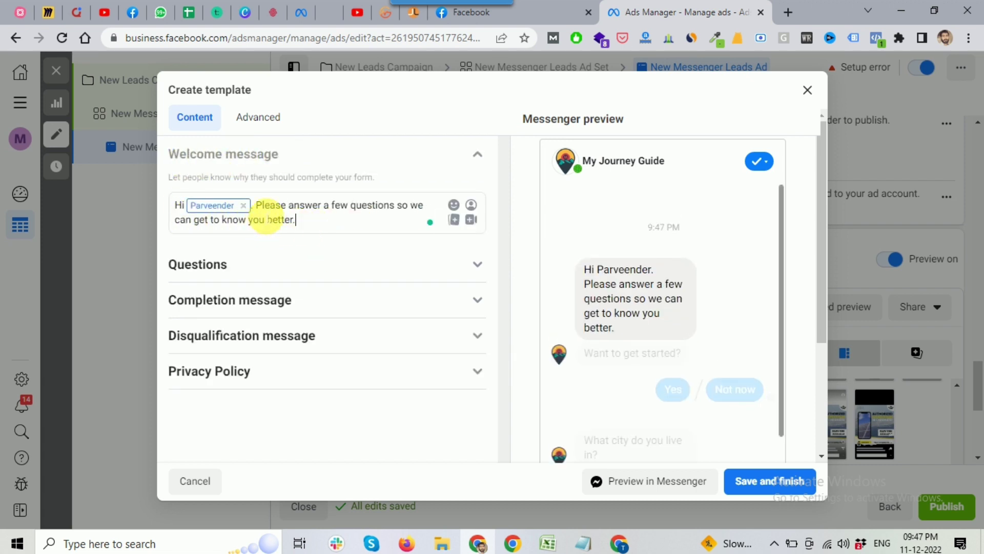
left_click(471, 206)
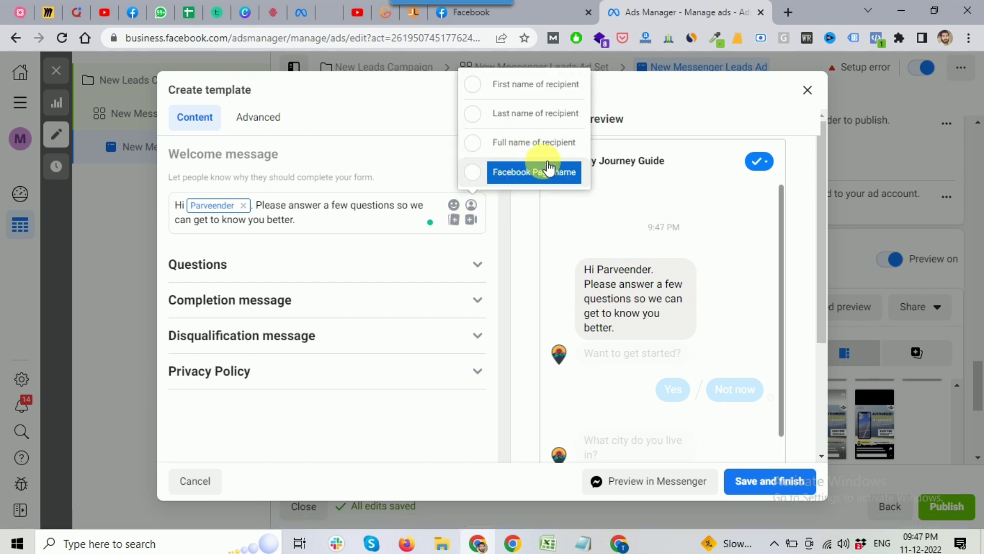
left_click(536, 143)
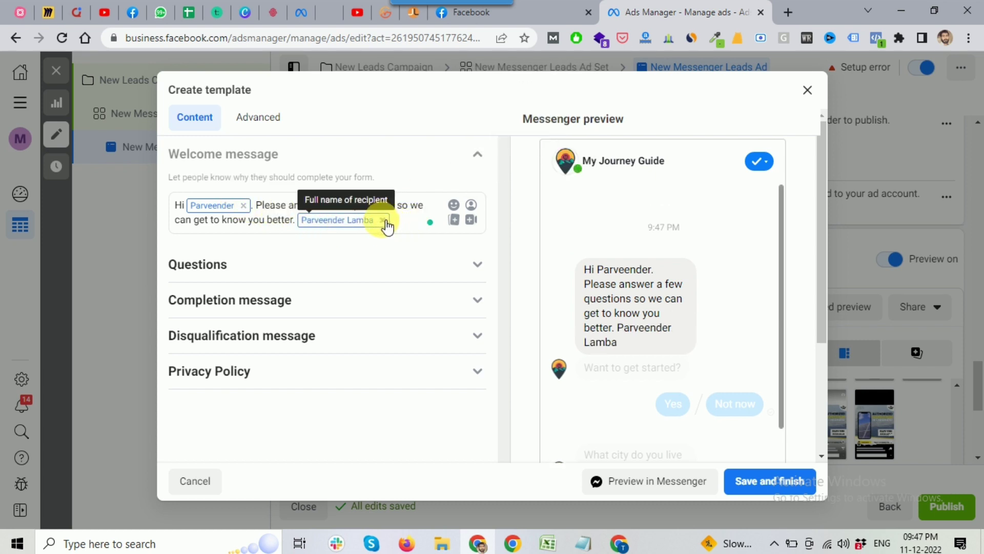
left_click(382, 220)
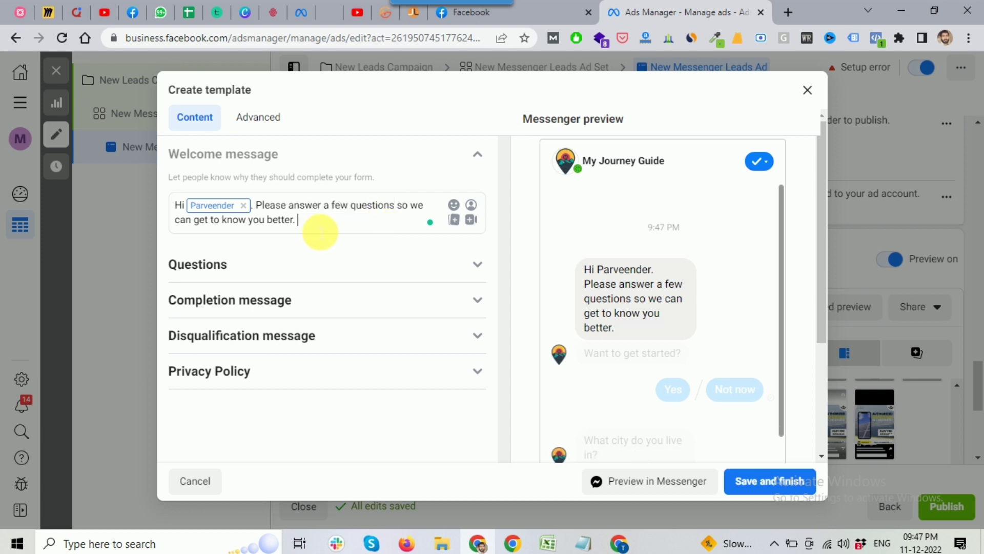
Expand the template's questions and review the custom question "Want to get started?" with its Yes and Not now options.
left_click(230, 265)
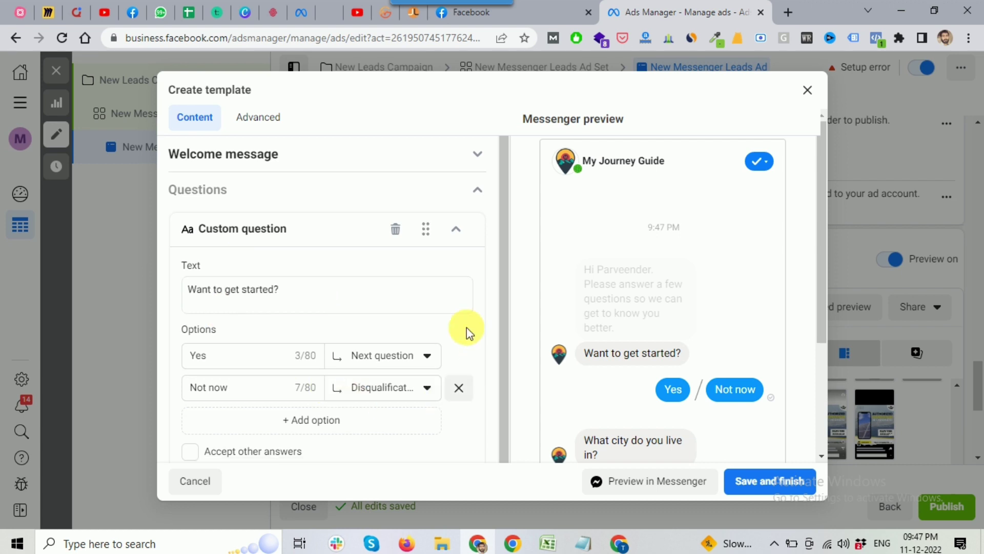
left_click(299, 299)
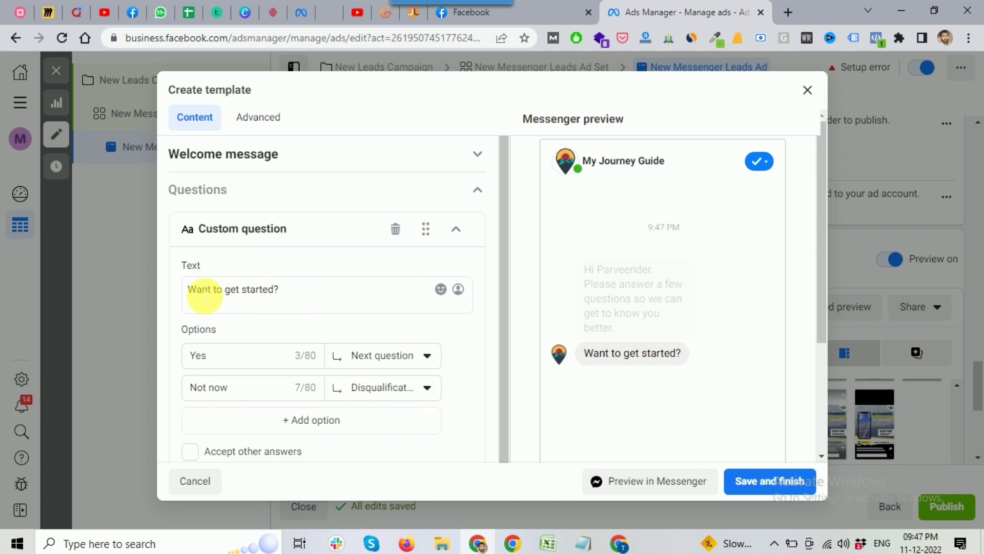
scroll(282, 309, "down", 1)
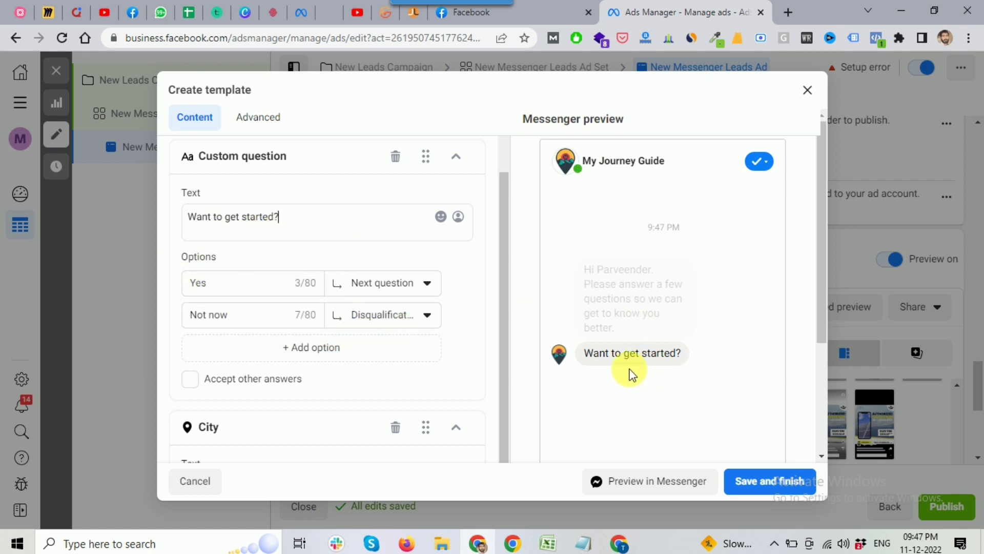
left_click(259, 285)
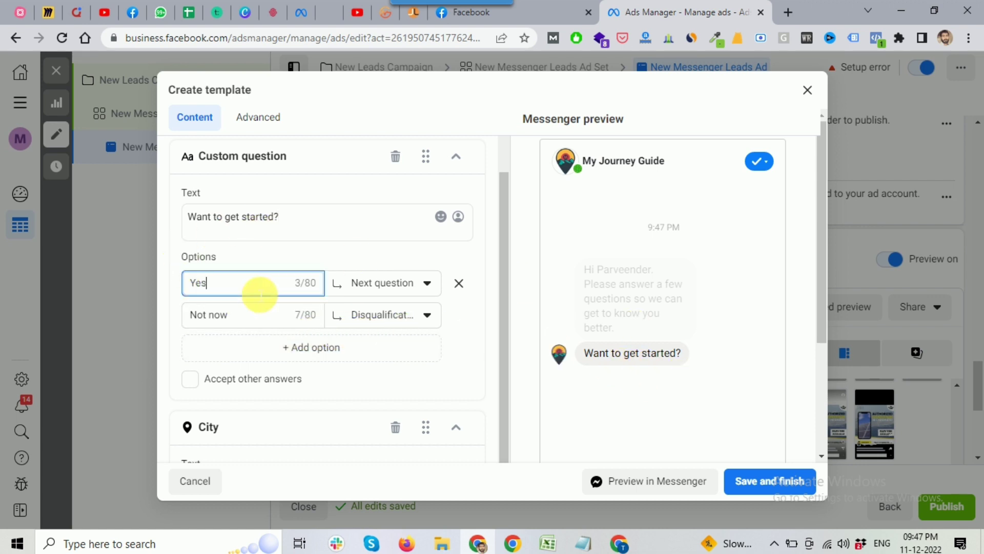
left_click(253, 322)
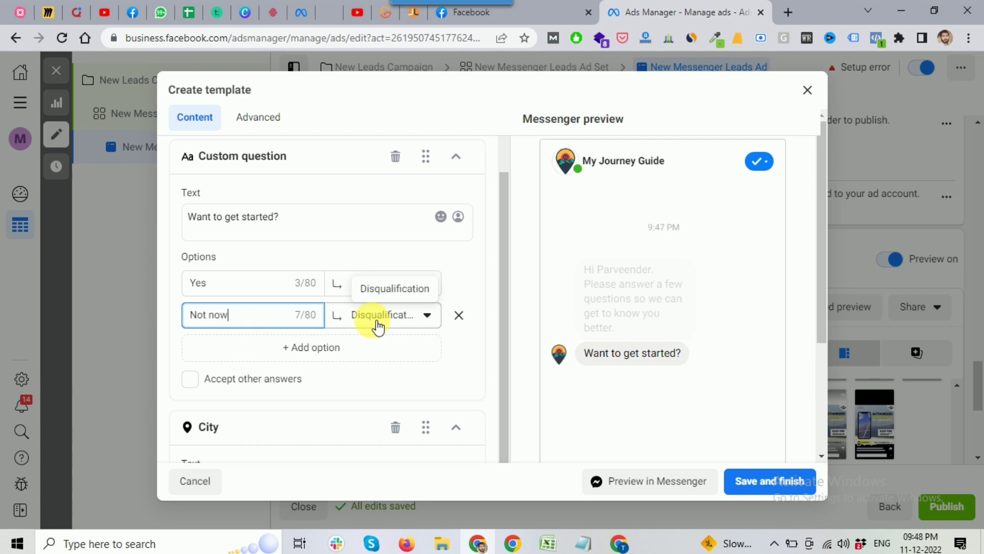
left_click(486, 329)
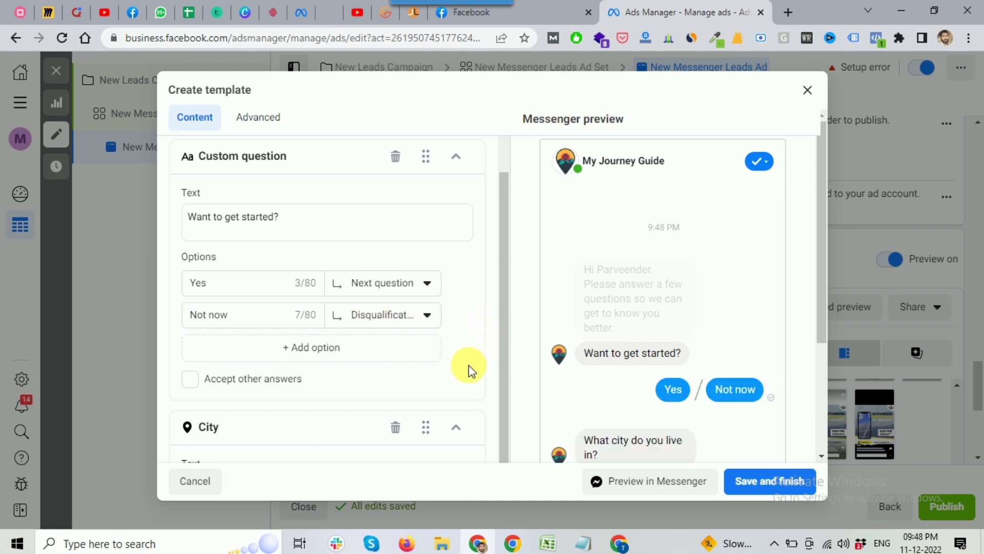
Add a Phone number question after the City question in the template.
scroll(436, 367, "down", 1)
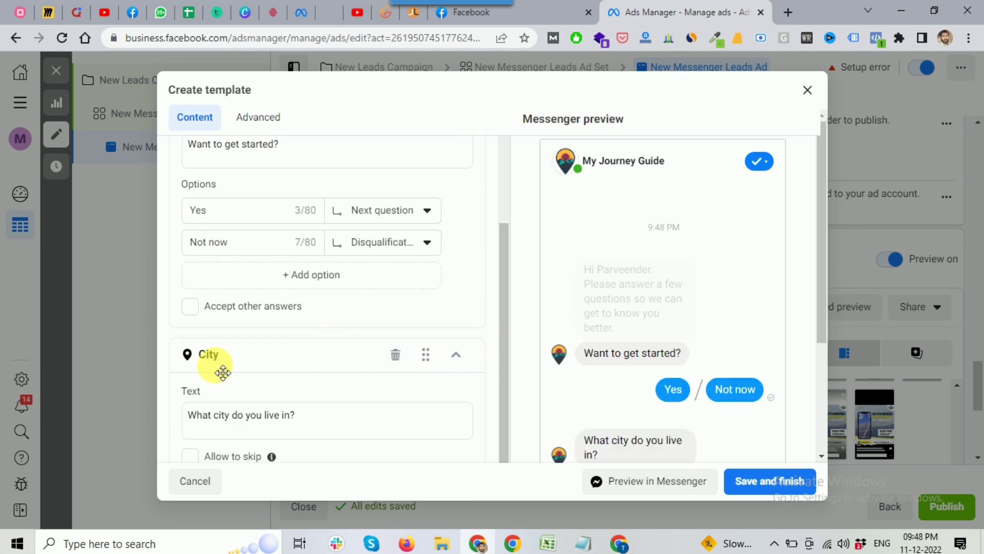
scroll(220, 369, "down", 1)
scroll(248, 358, "down", 1)
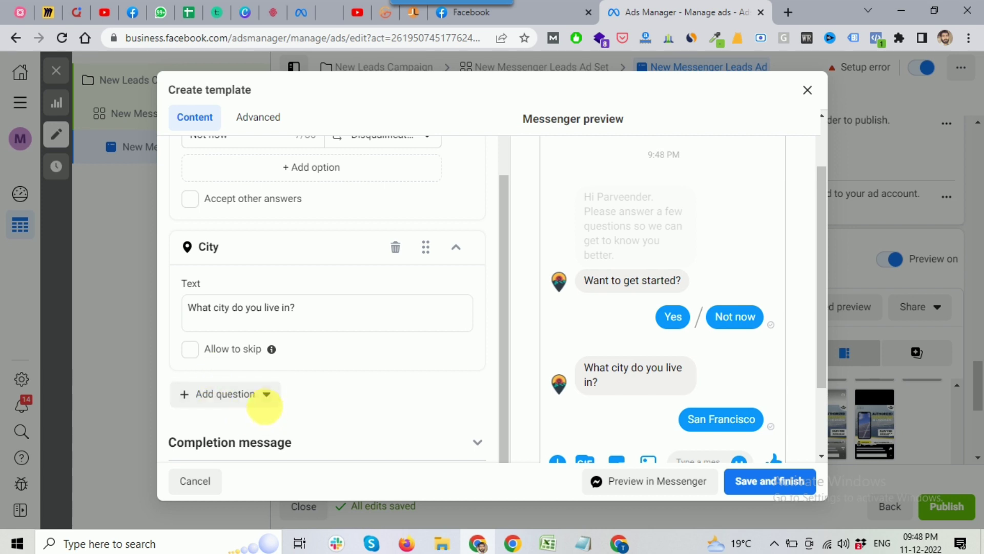
left_click(265, 403)
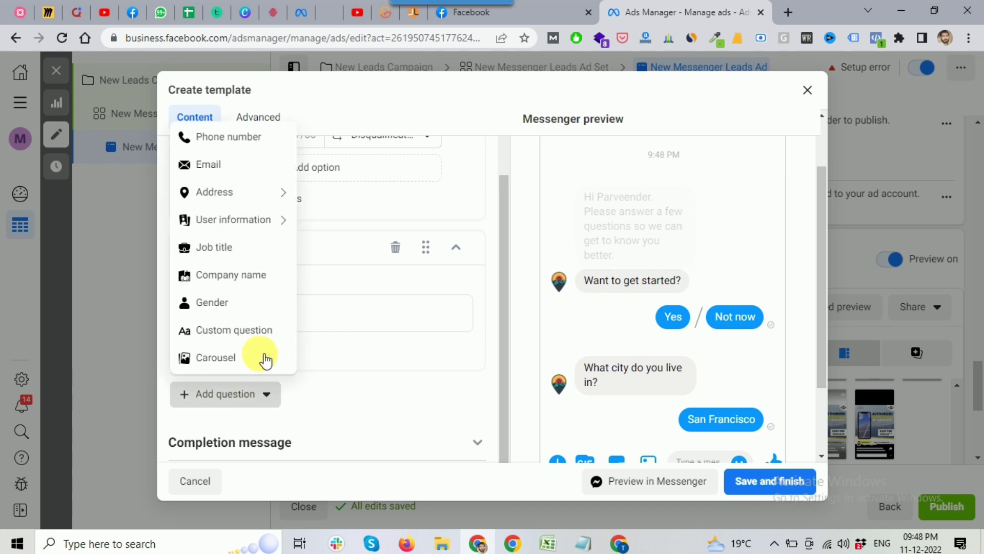
left_click(223, 144)
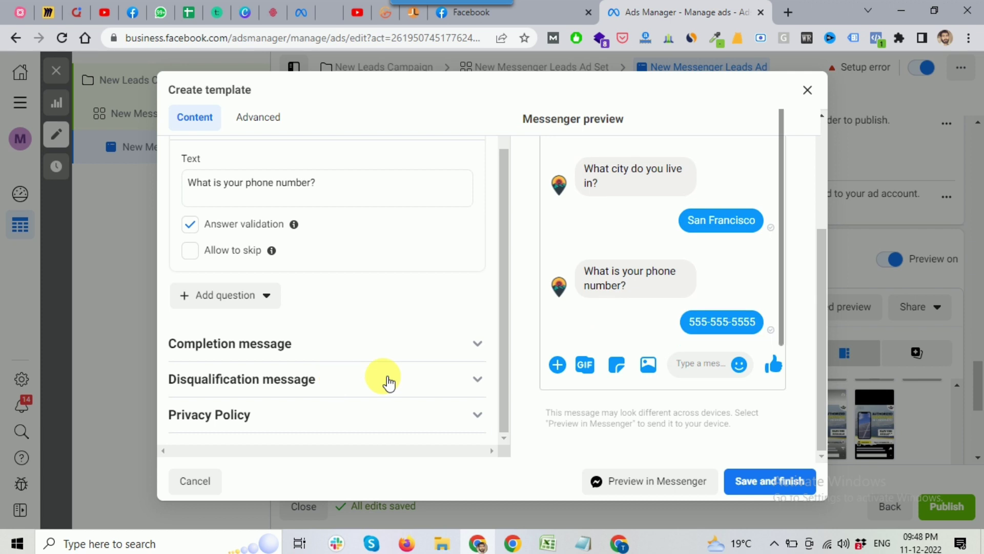
Review the question types that can be added to the template and the solar panel capacity question in the Notepad file.
left_click(266, 299)
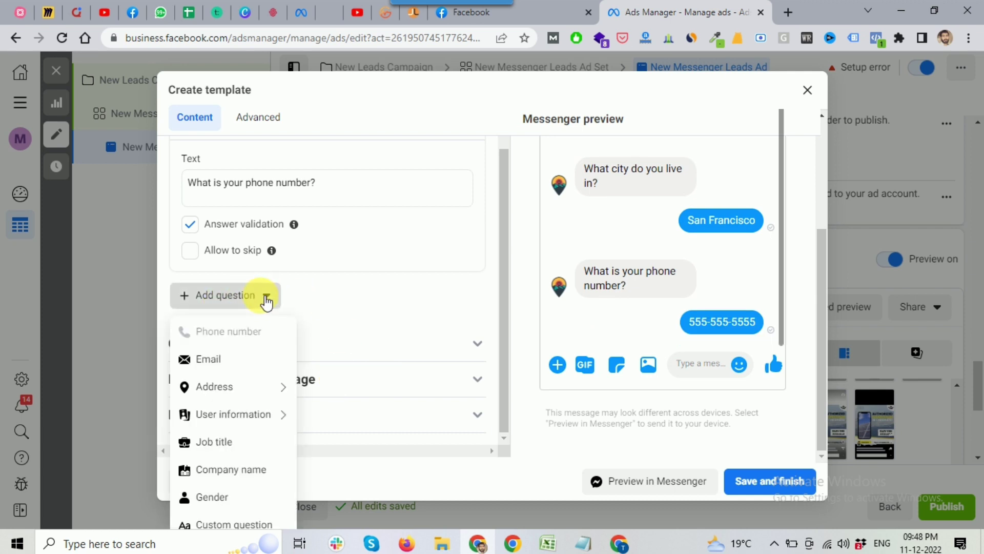
mouse_move(251, 395)
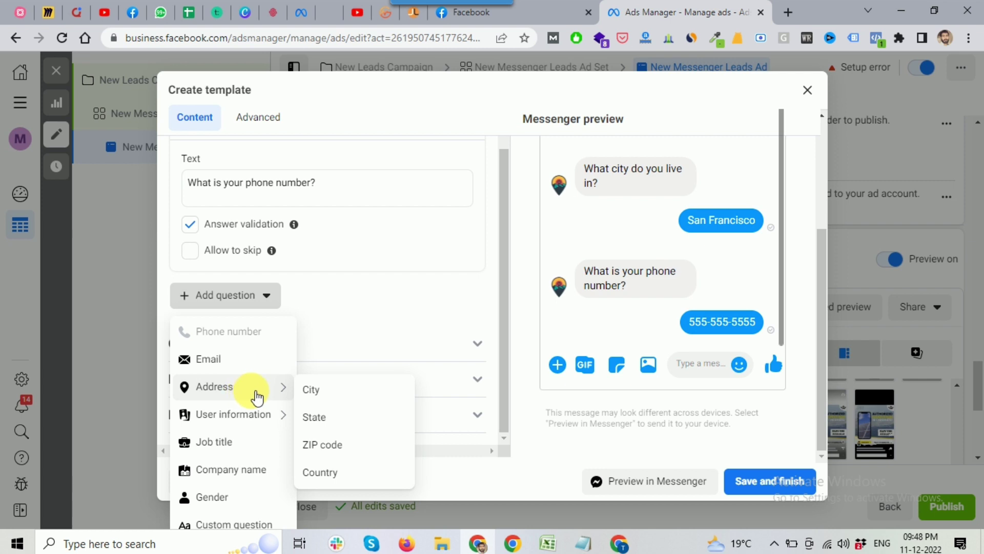
mouse_move(272, 421)
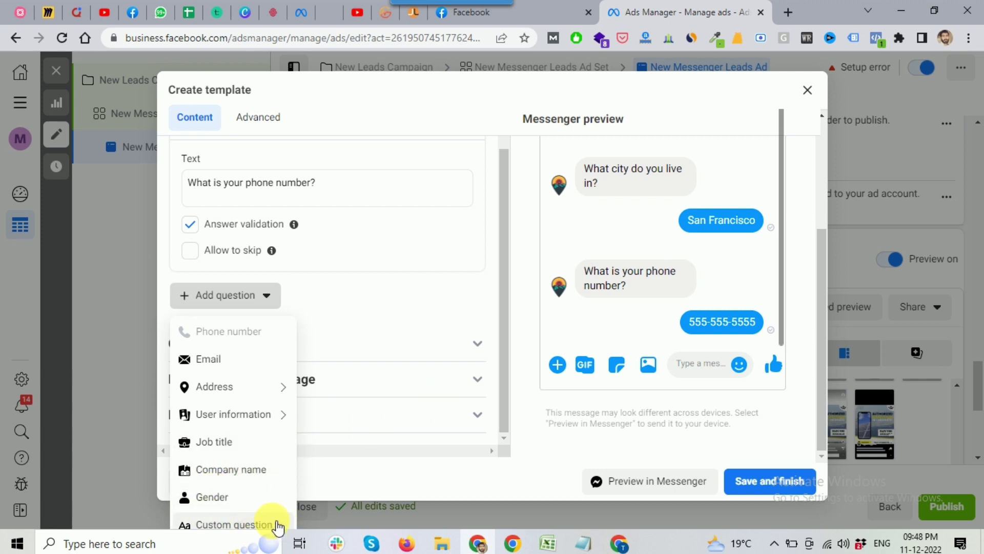
left_click(583, 545)
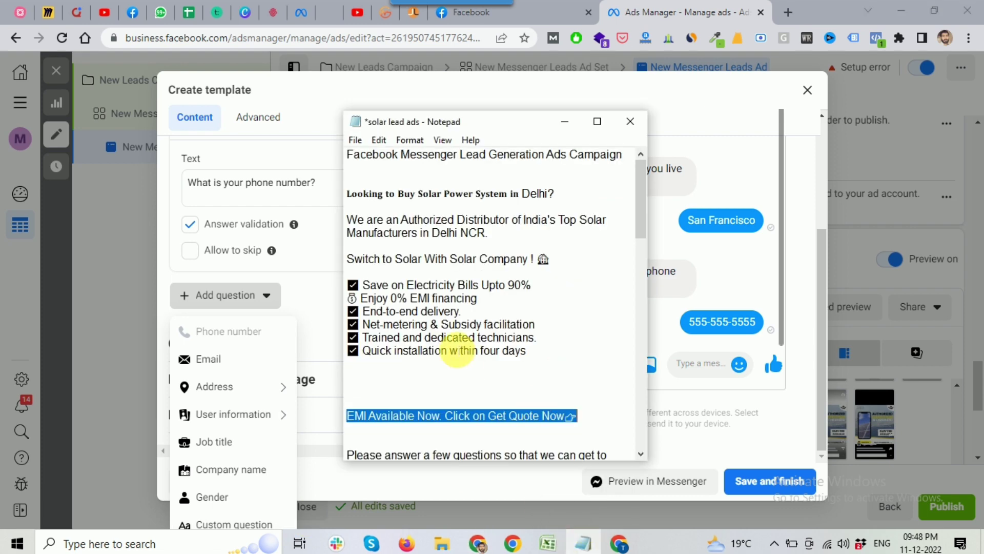
scroll(450, 352, "down", 10)
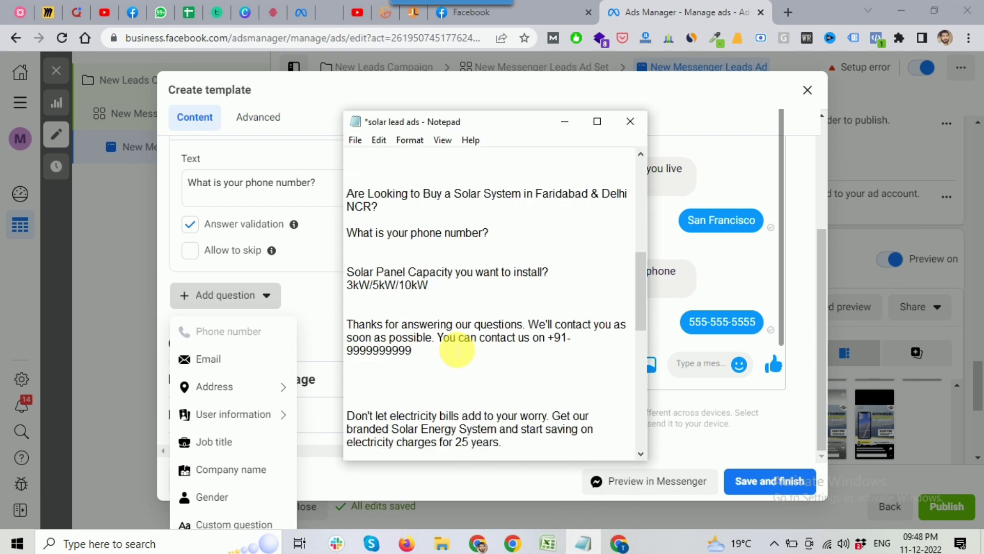
scroll(457, 350, "up", 1)
left_click_drag(446, 329, 360, 316)
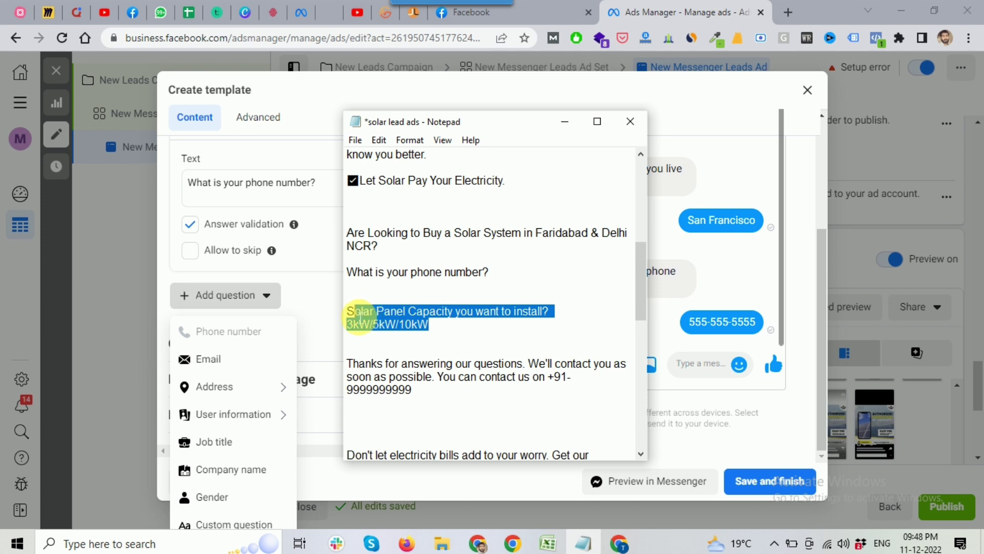
left_click(564, 121)
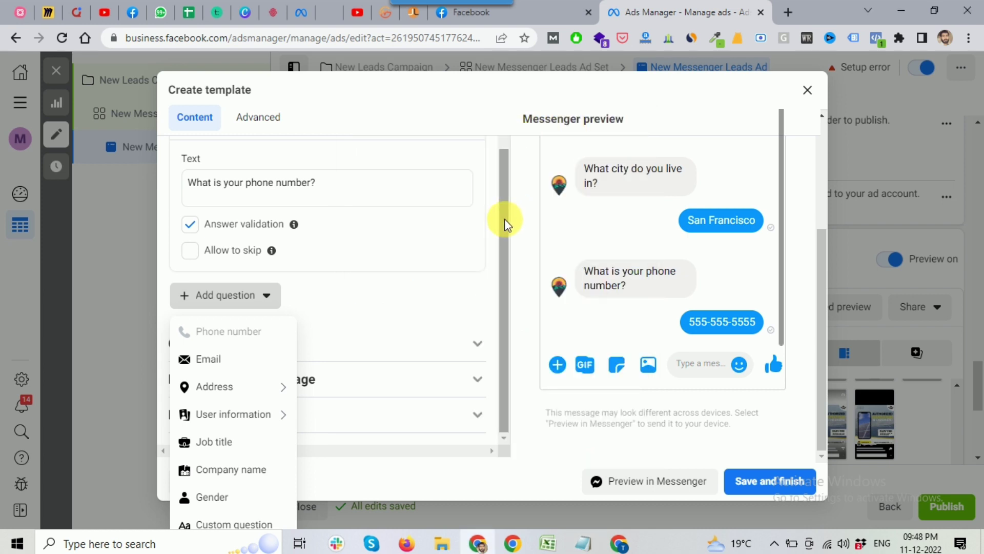
scroll(504, 210, "up", 1)
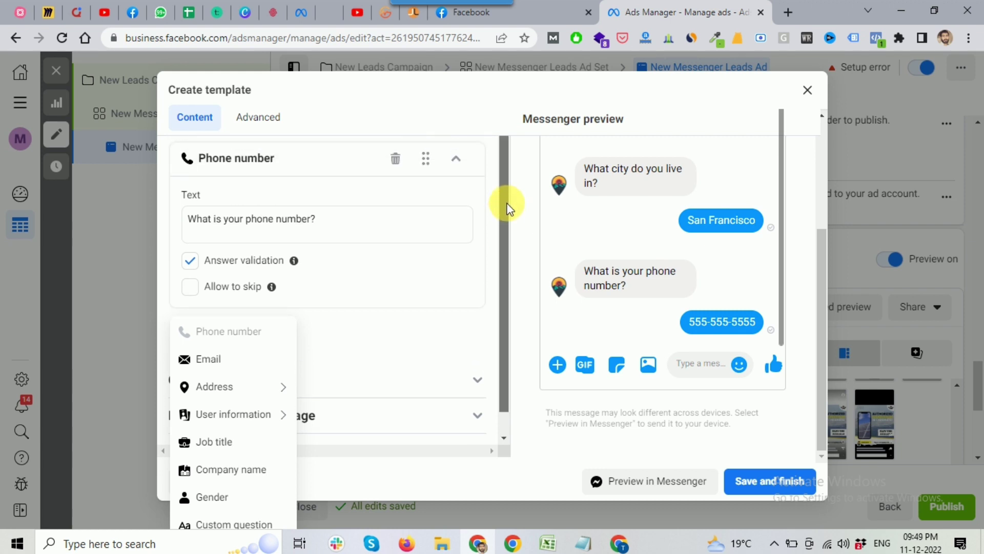
scroll(482, 241, "down", 1)
left_click(445, 297)
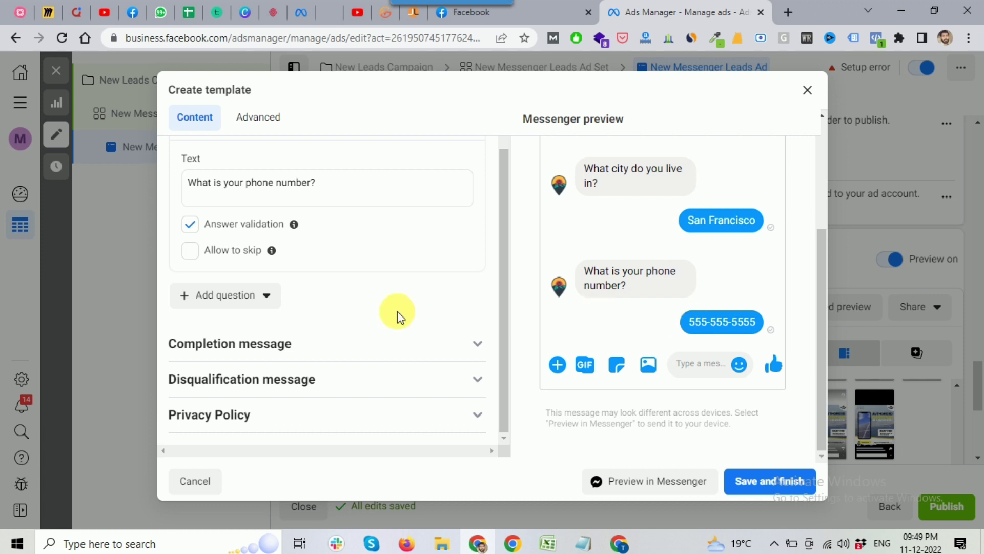
Insert the first name of the recipient after "Thanks" in the template's completion message.
left_click(288, 350)
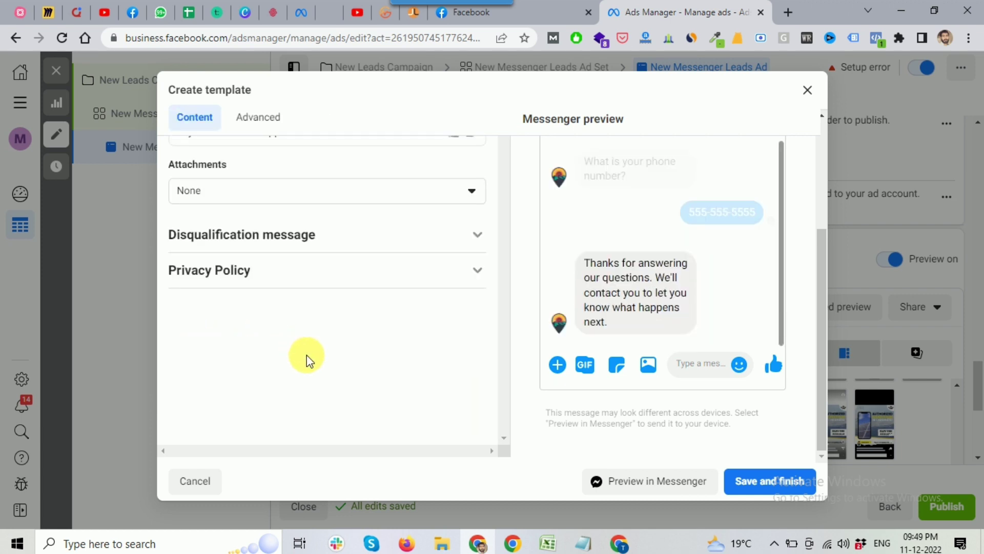
scroll(412, 353, "up", 2)
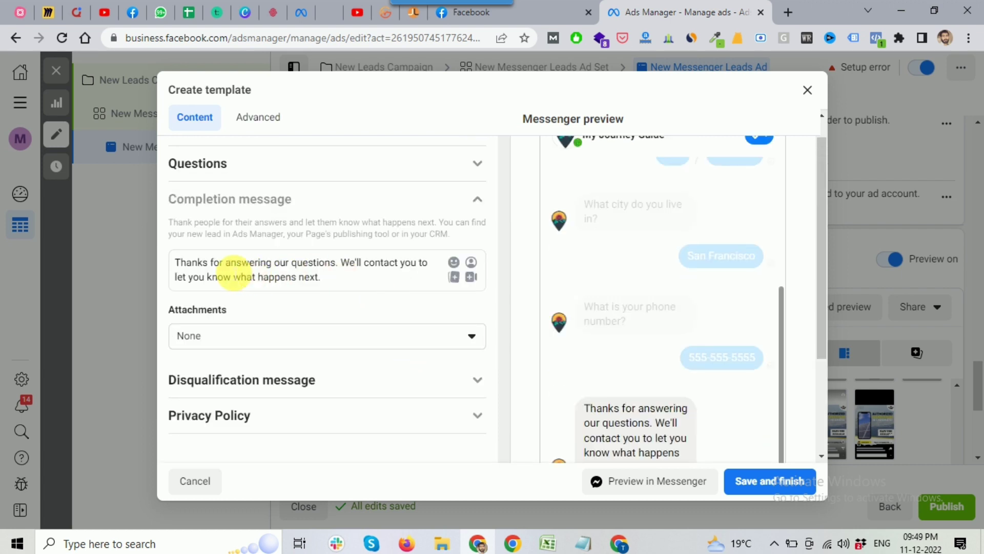
left_click_drag(332, 281, 183, 269)
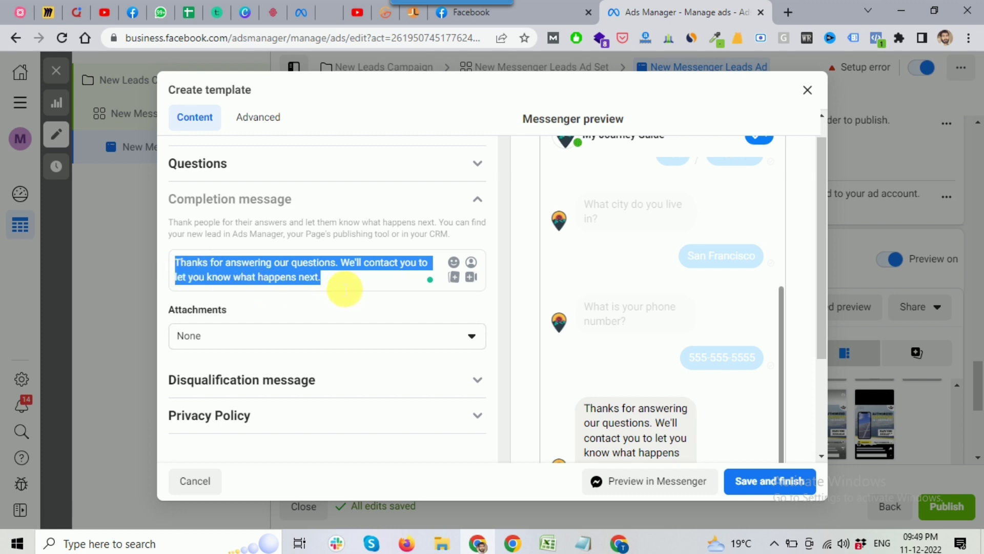
left_click(344, 289)
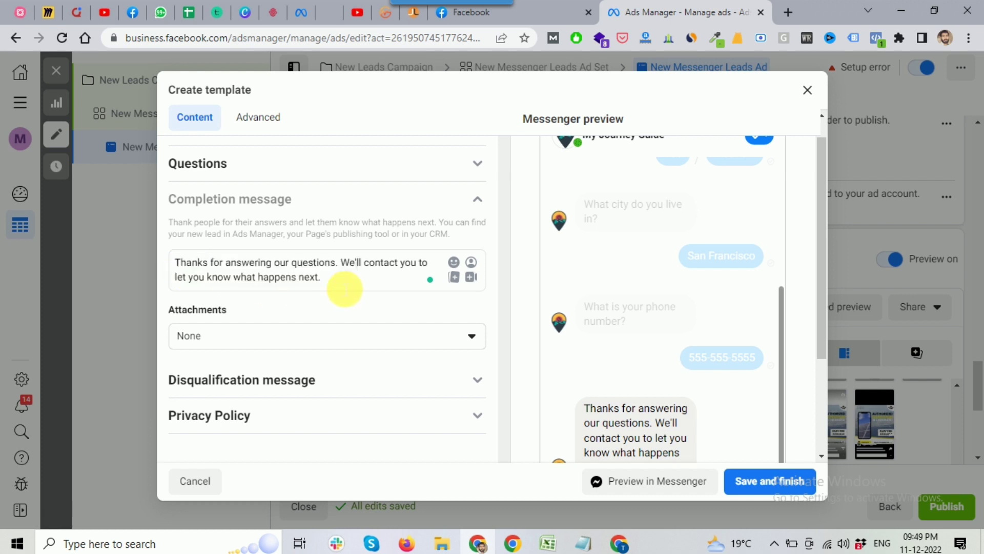
left_click_drag(363, 281, 202, 269)
left_click(209, 263)
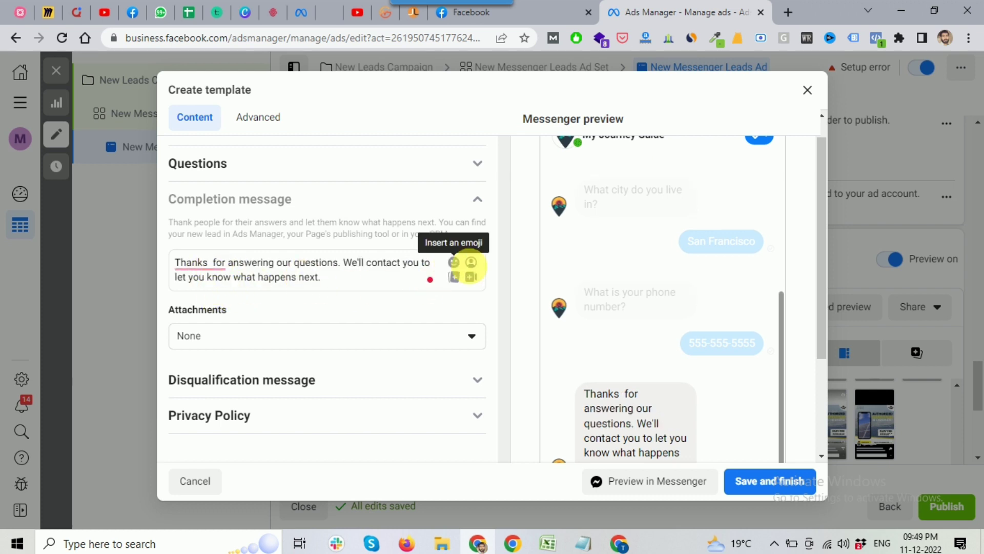
left_click(471, 263)
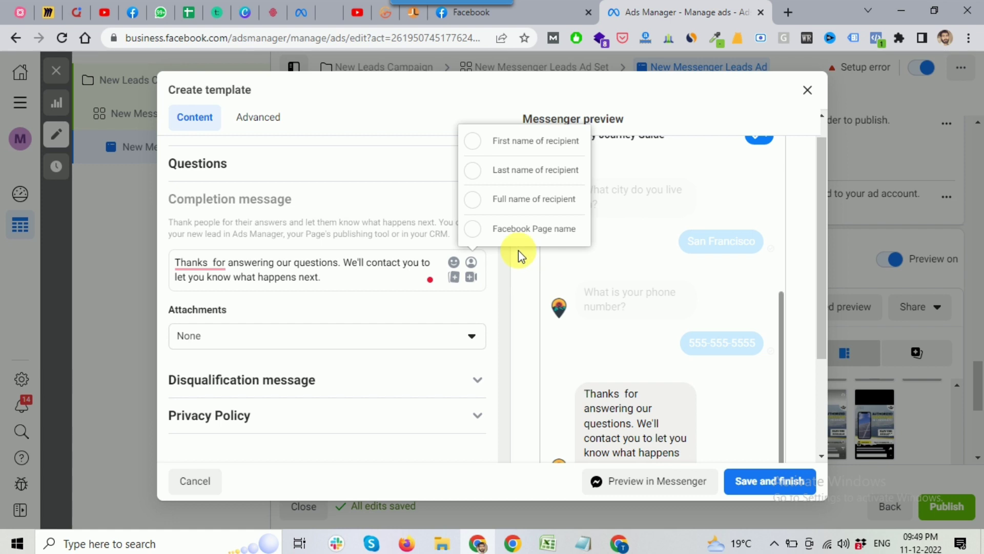
left_click(549, 147)
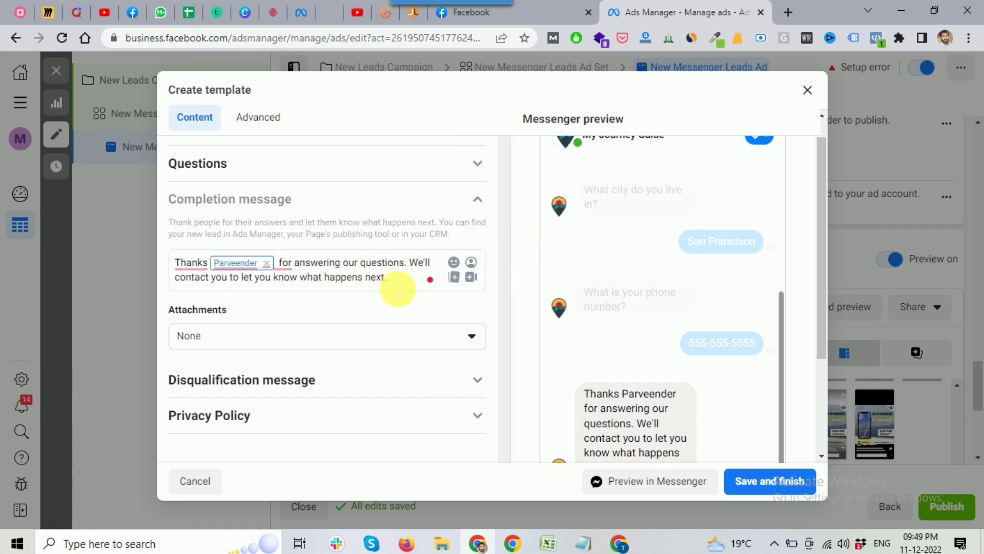
left_click(393, 290)
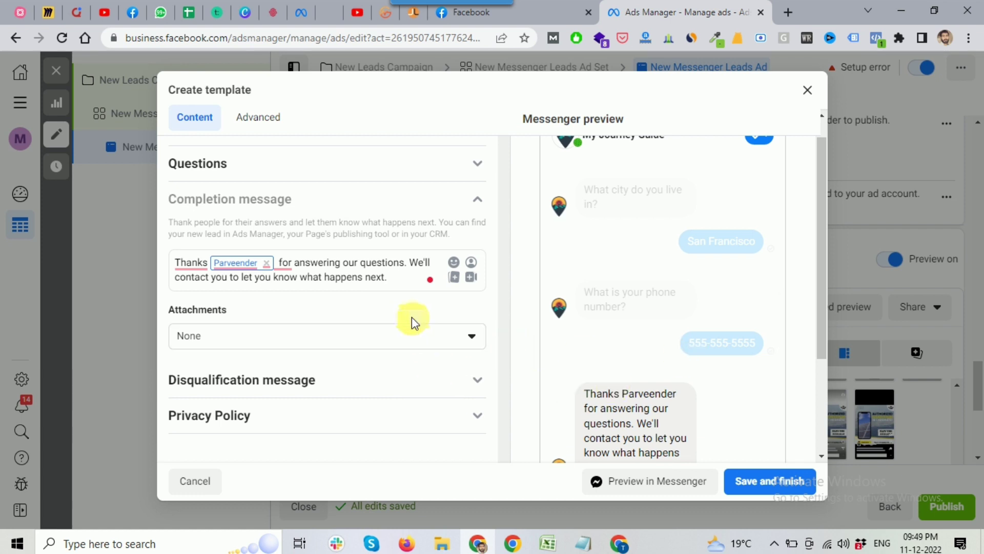
Try a call-to-action button as the completion message's attachment, check its button choices, and set the attachment back to None.
left_click(233, 338)
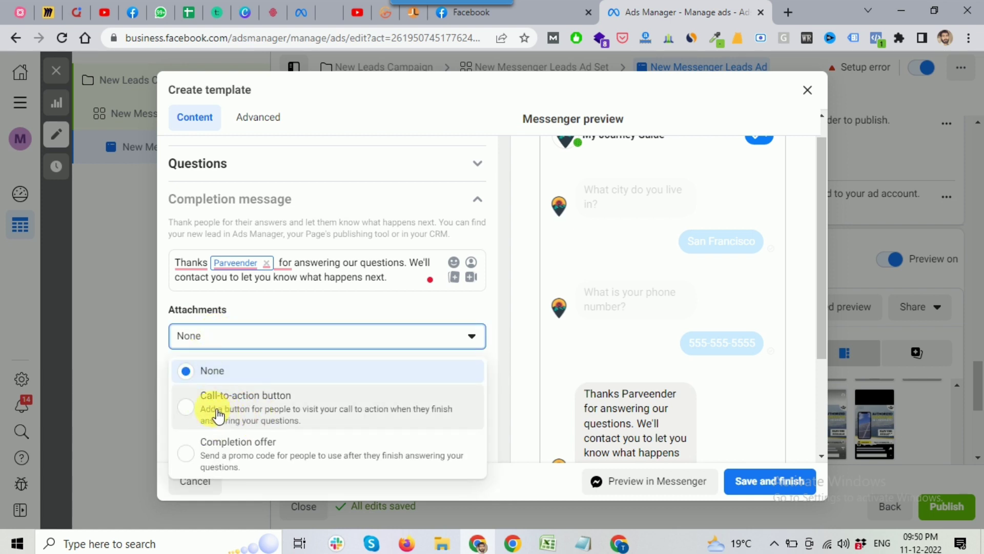
left_click(265, 416)
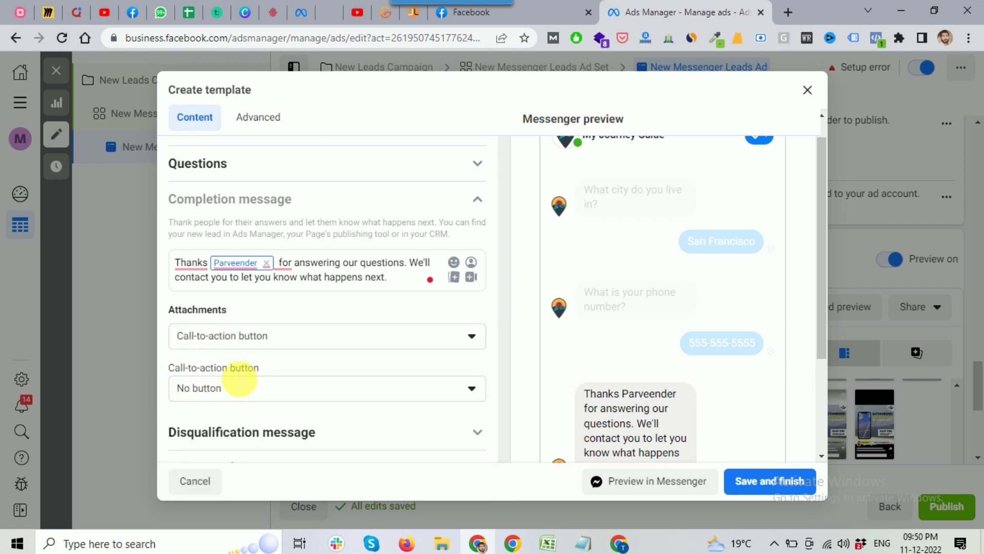
left_click(227, 392)
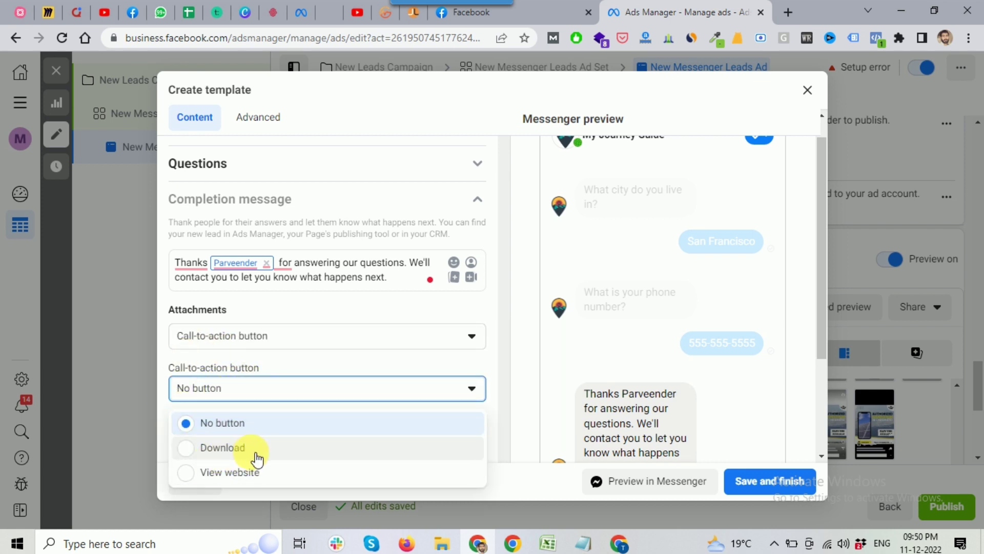
left_click(292, 340)
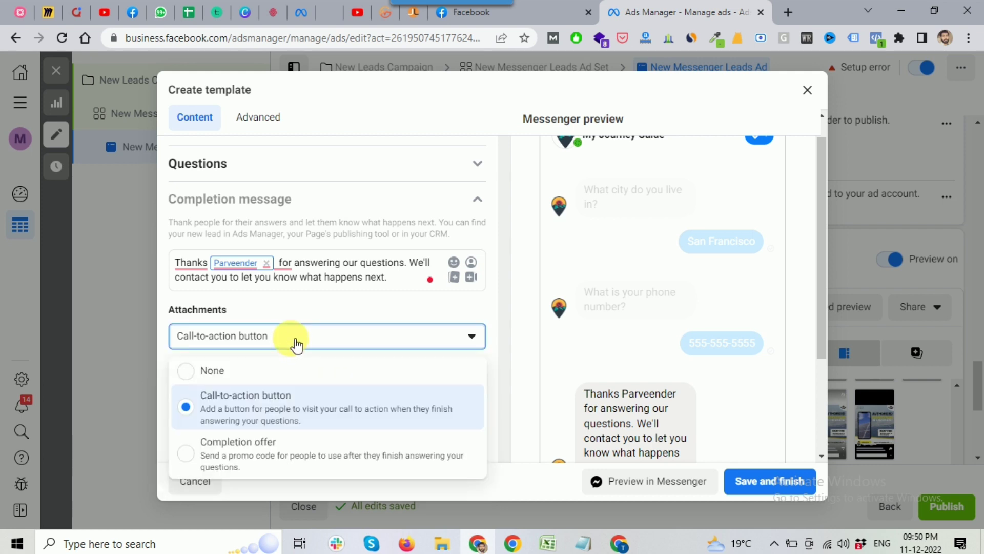
left_click(219, 373)
Review the "Want to get started?" question's answer options and the disqualification message text.
scroll(291, 366, "down", 2)
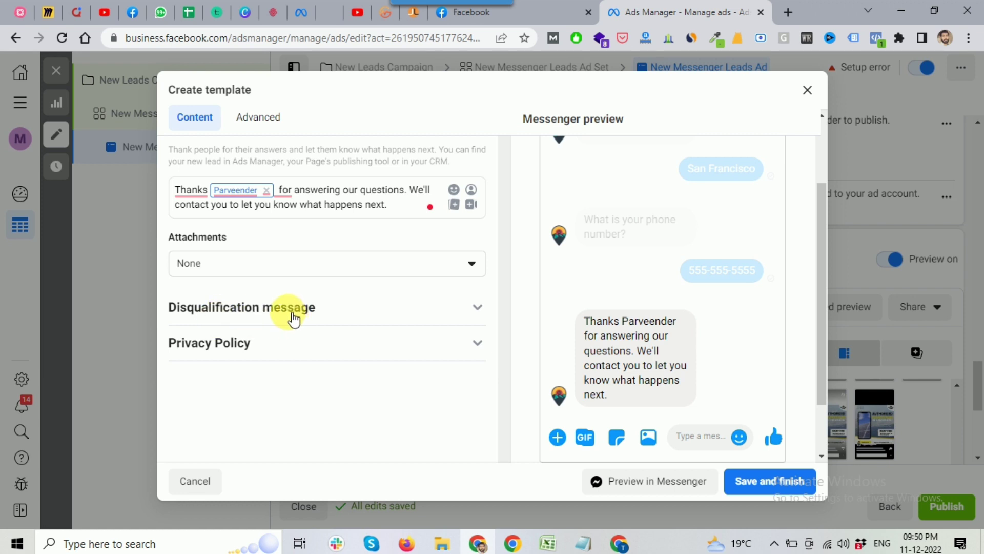
scroll(349, 320, "up", 2)
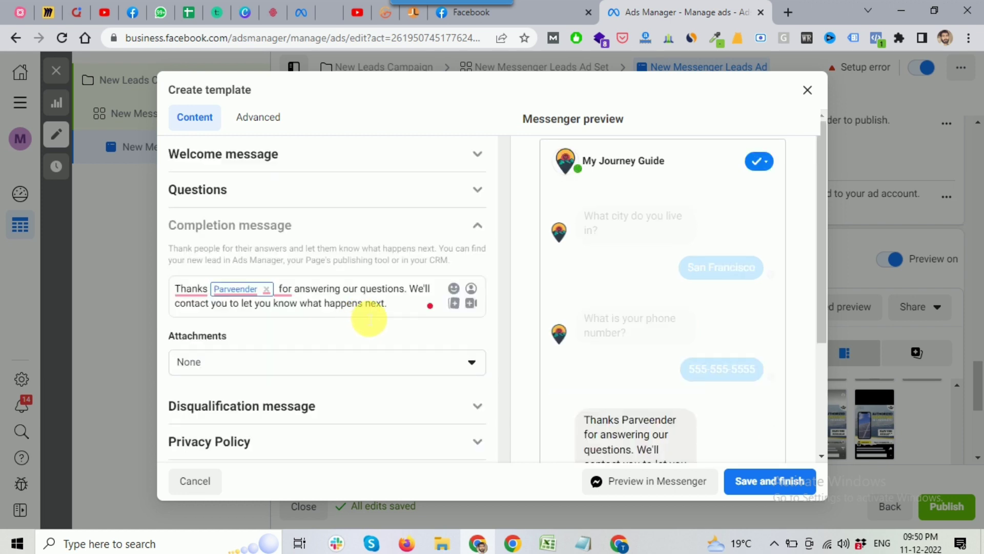
left_click(379, 193)
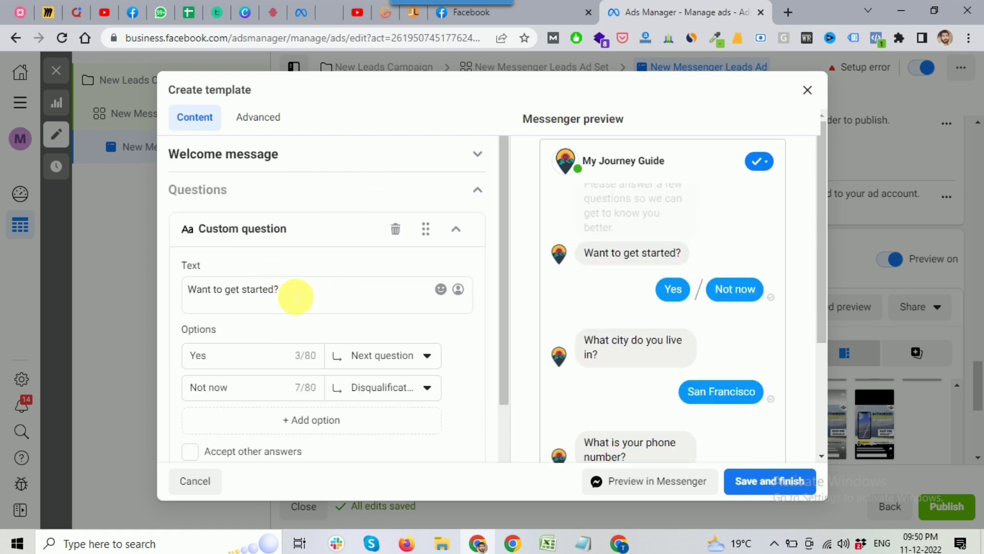
scroll(302, 301, "down", 2)
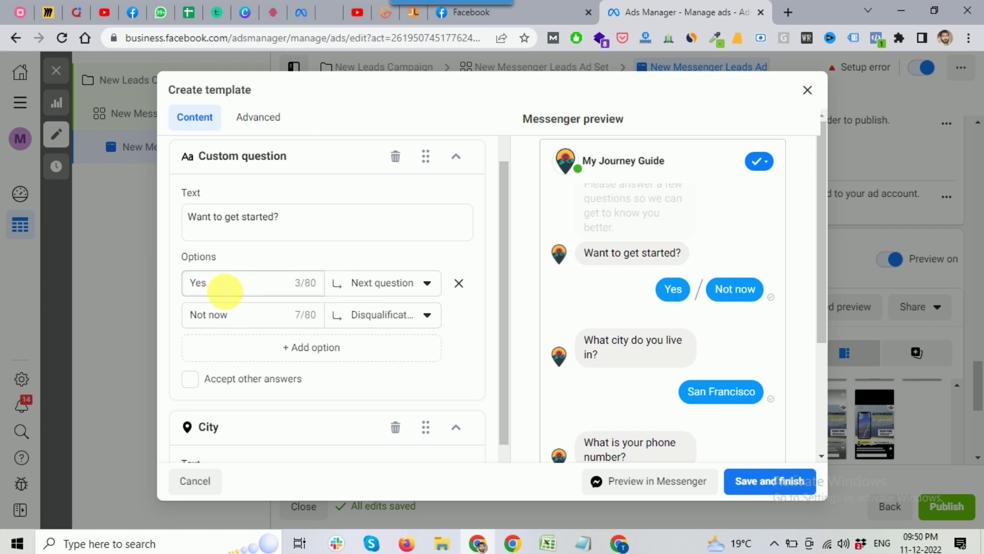
scroll(272, 324, "down", 4)
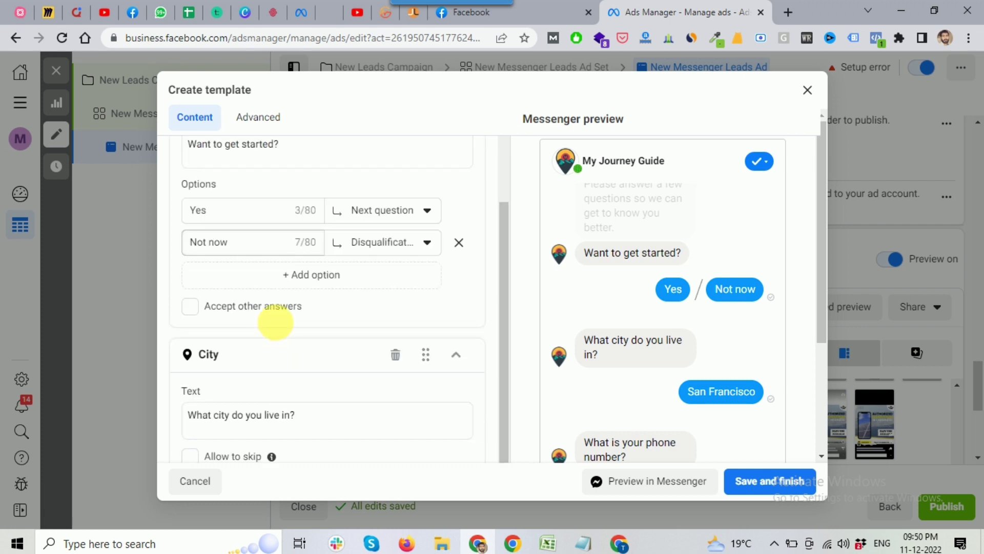
scroll(347, 322, "down", 5)
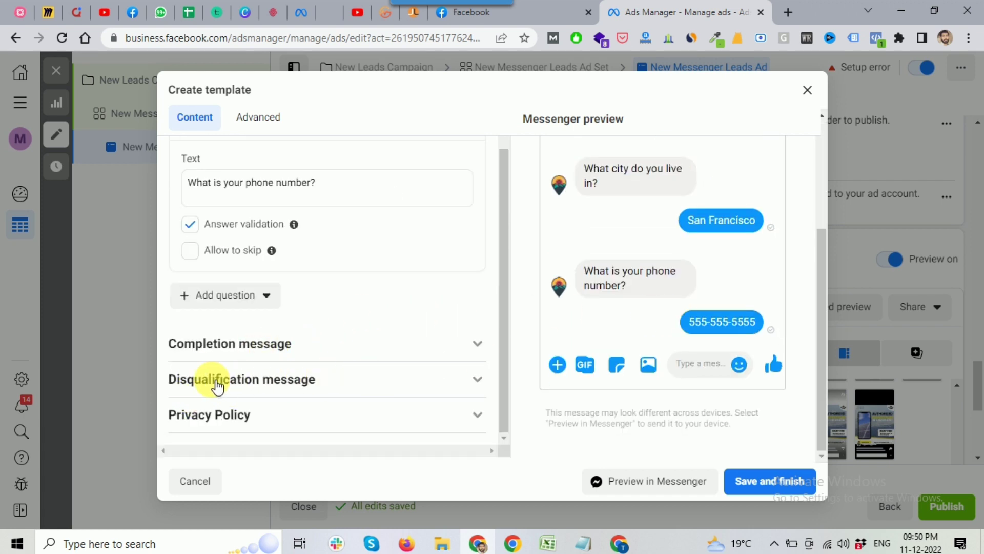
left_click_drag(170, 379, 326, 387)
left_click(312, 385)
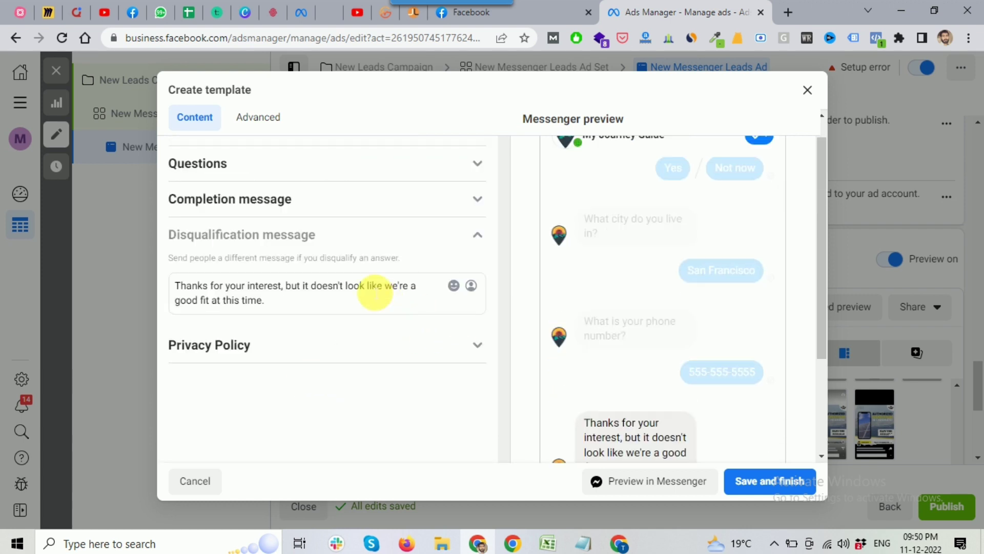
left_click(323, 310)
left_click_drag(301, 309, 175, 285)
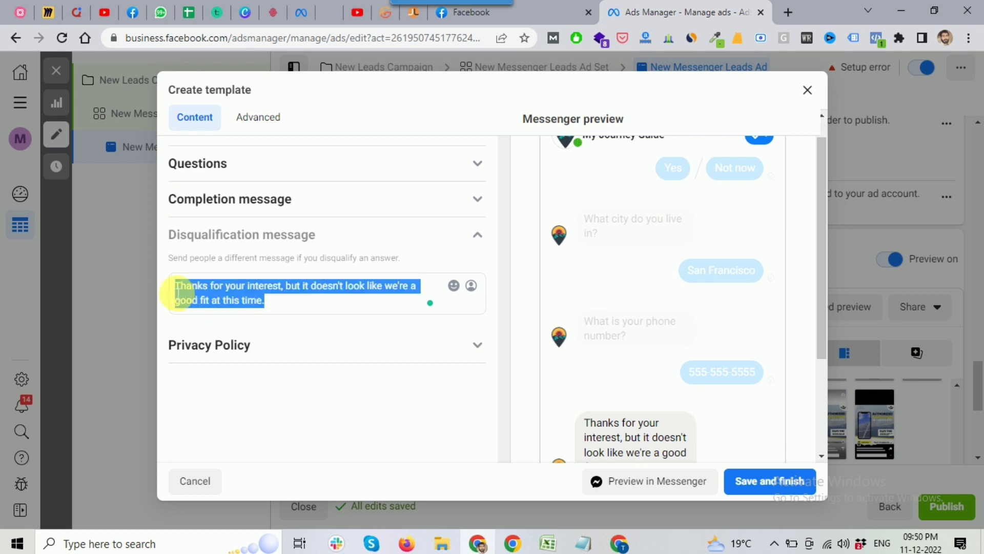
left_click(287, 308)
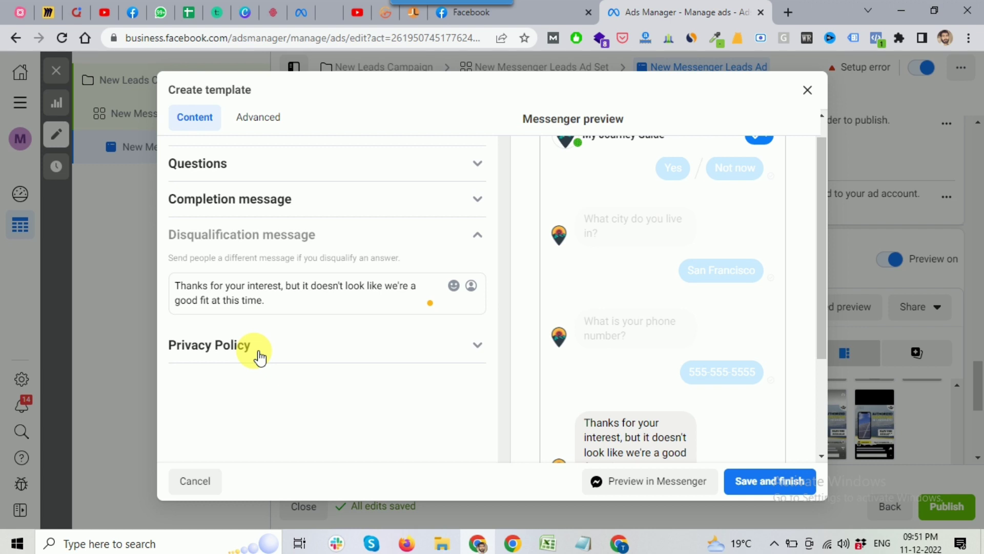
left_click(477, 348)
left_click(235, 409)
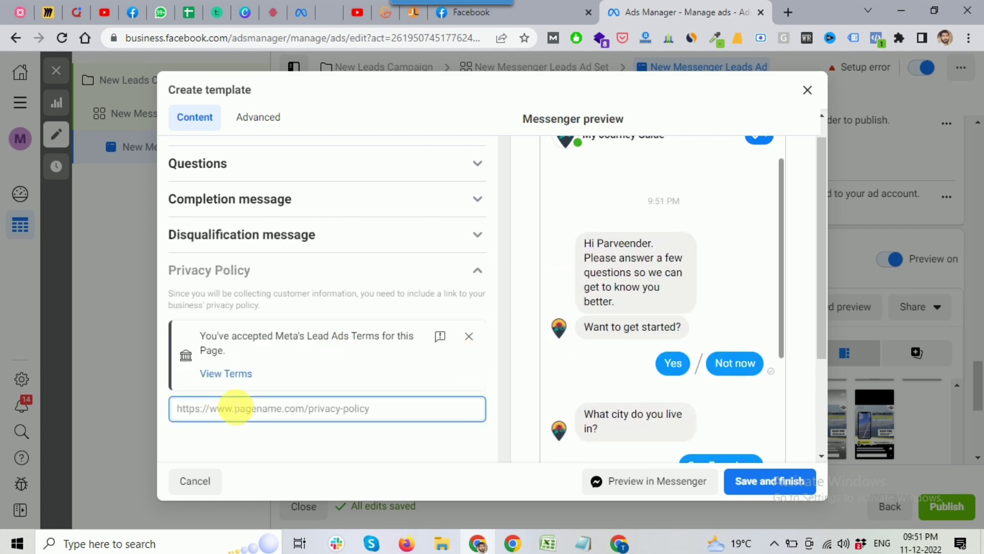
type("ww")
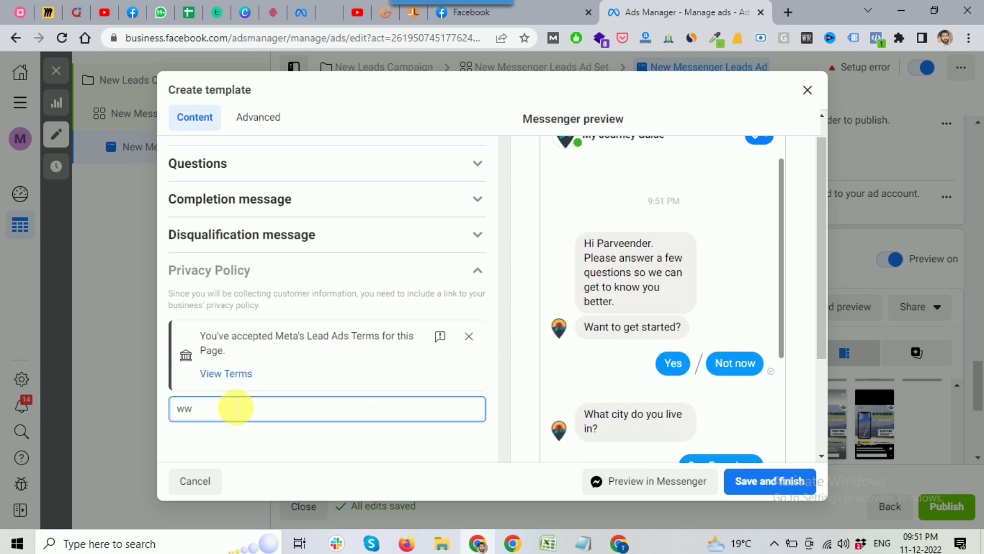
type("w.myblogmantra.com")
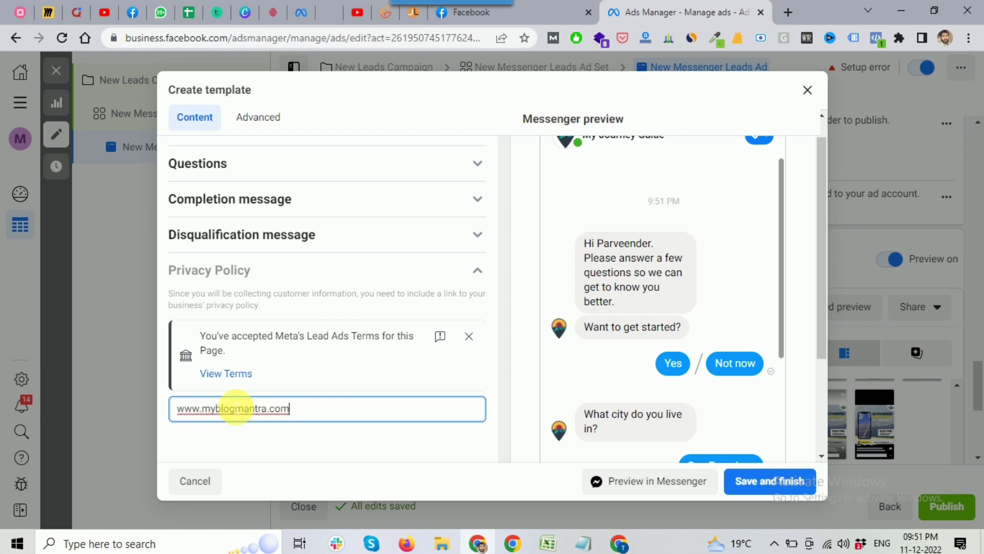
scroll(424, 395, "down", 3)
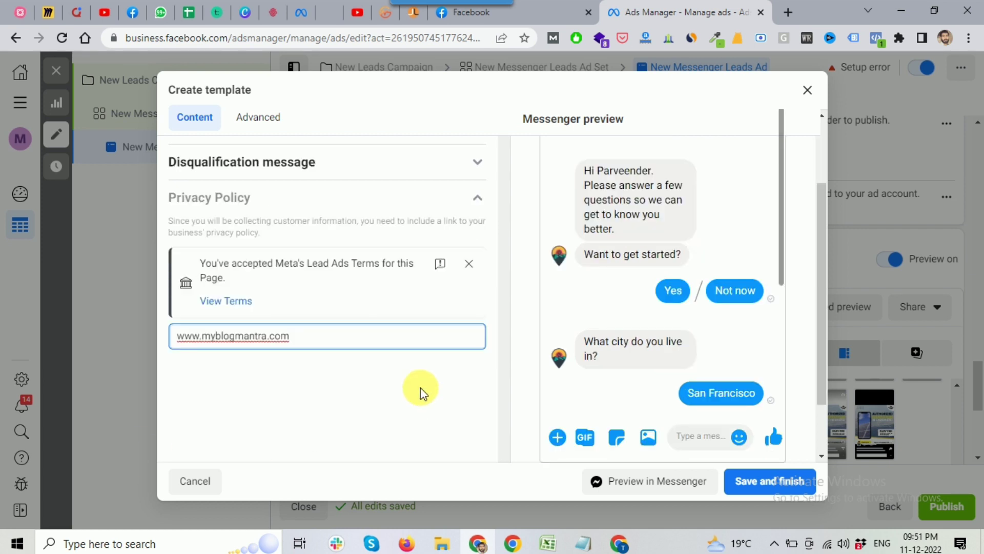
left_click(383, 357)
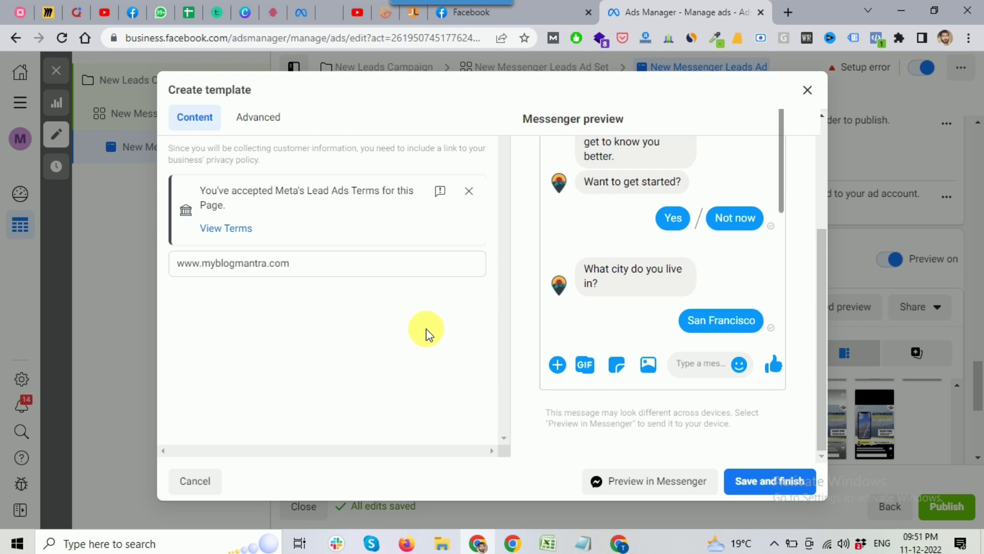
Name the template Automated chat test1 in its advanced settings.
scroll(418, 344, "up", 3)
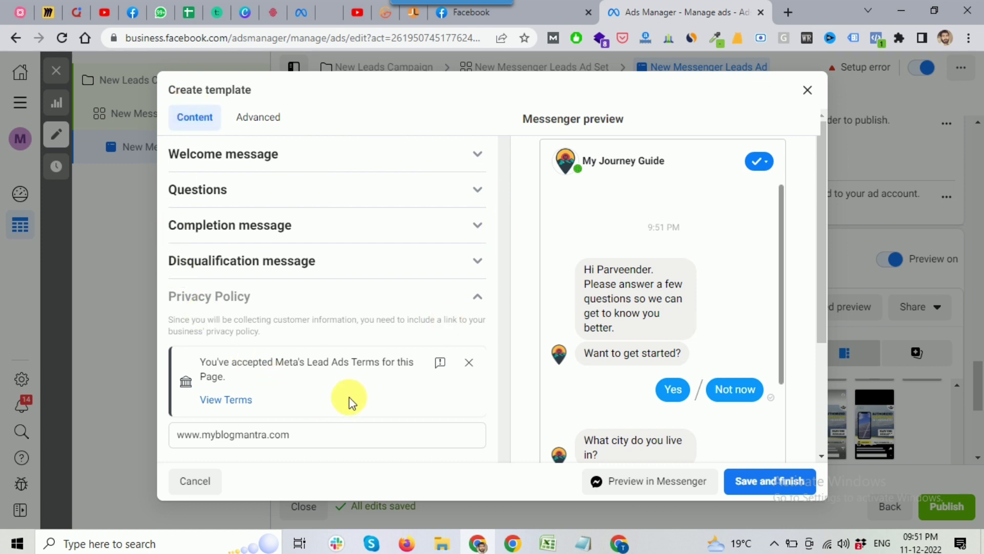
left_click(270, 126)
left_click(313, 207)
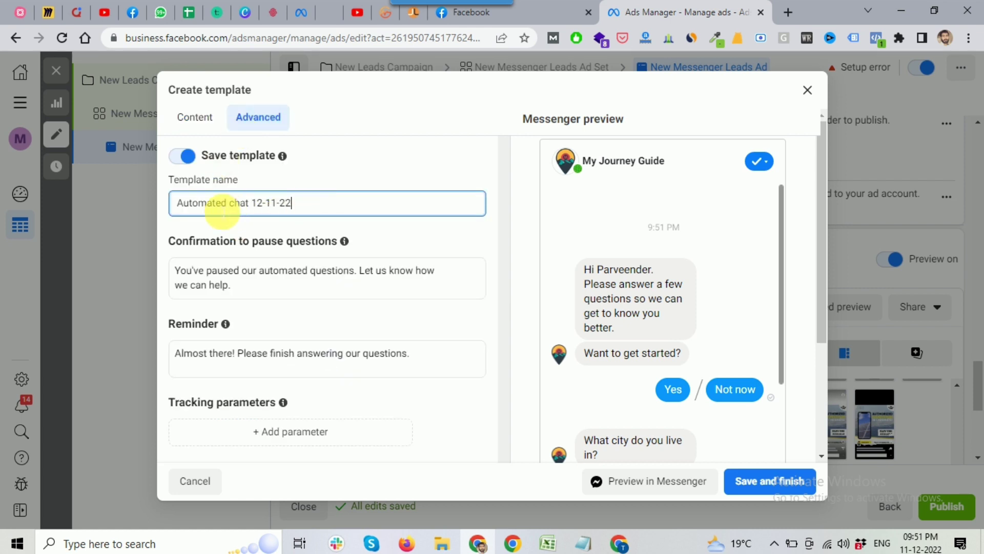
left_click_drag(256, 206, 372, 213)
key("BackSpace")
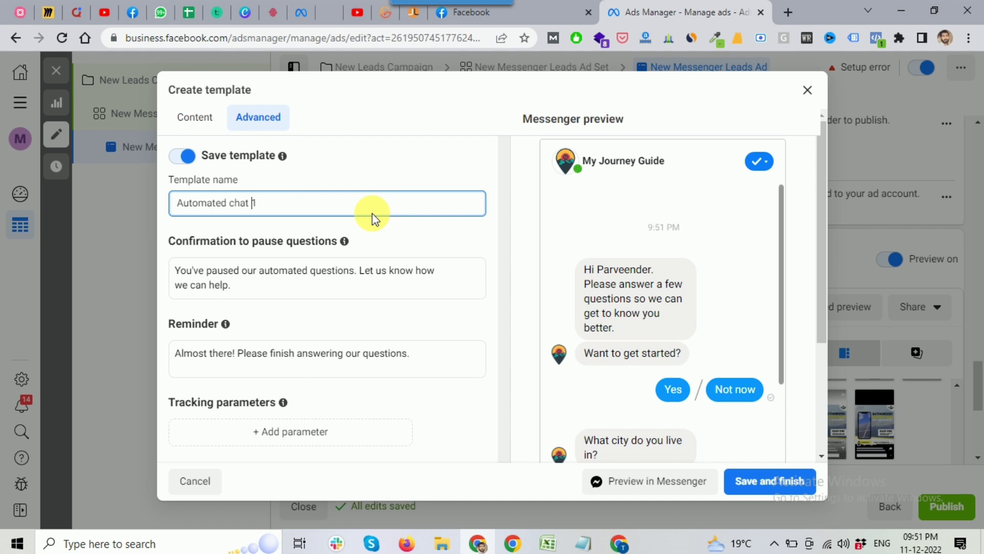
key("Left")
type("test")
left_click(334, 178)
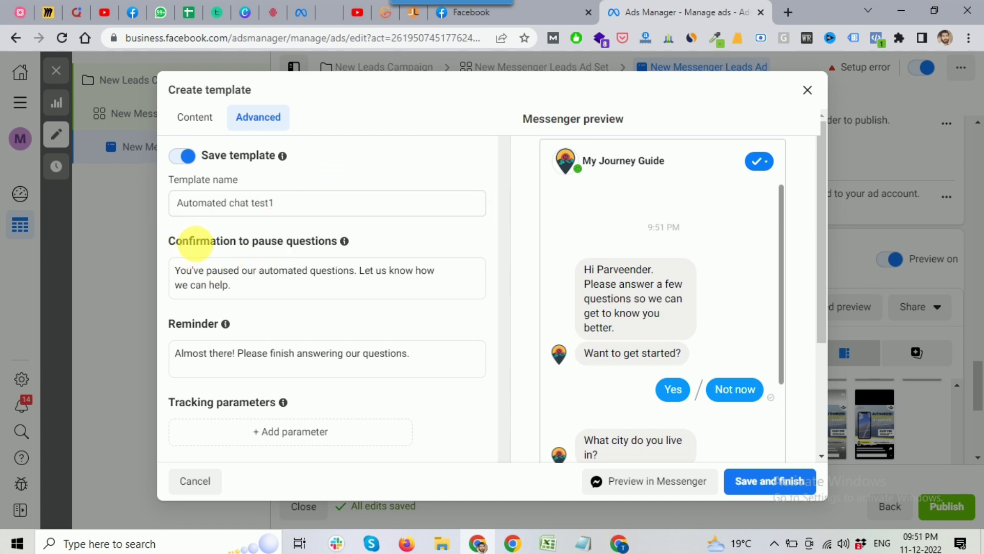
Review the template's pause confirmation, reminder, tracking parameters and other advanced settings alongside the Messenger preview.
left_click_drag(169, 242, 339, 249)
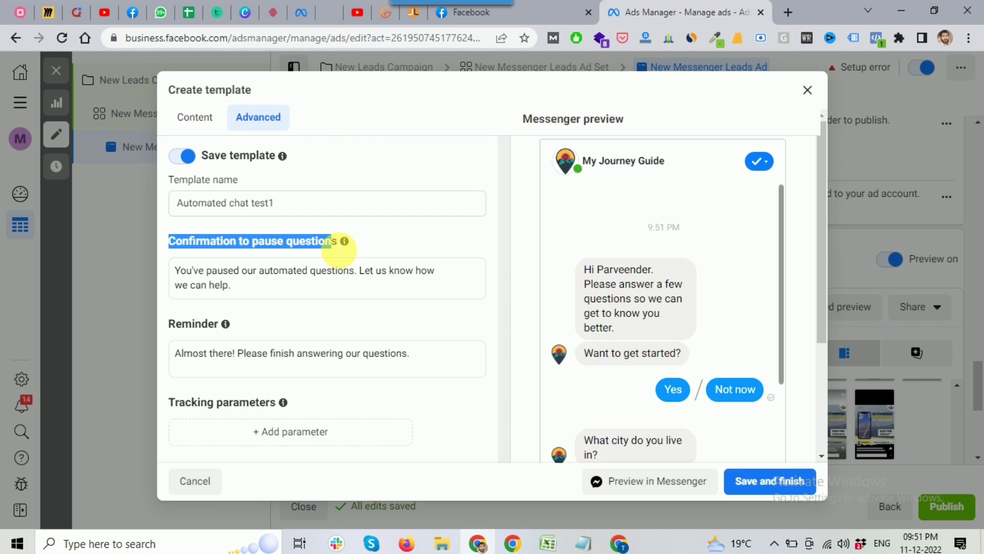
triple_click(167, 274)
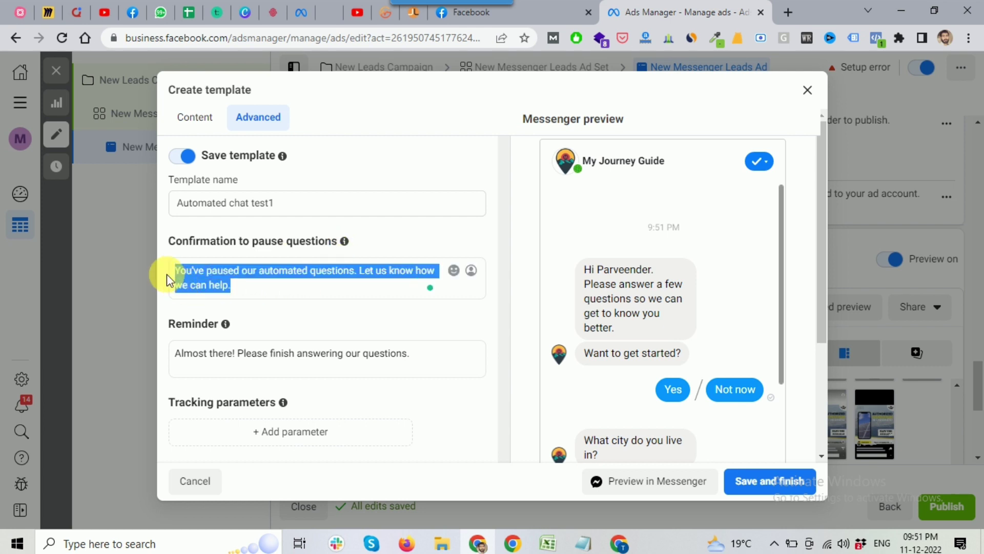
left_click(183, 326)
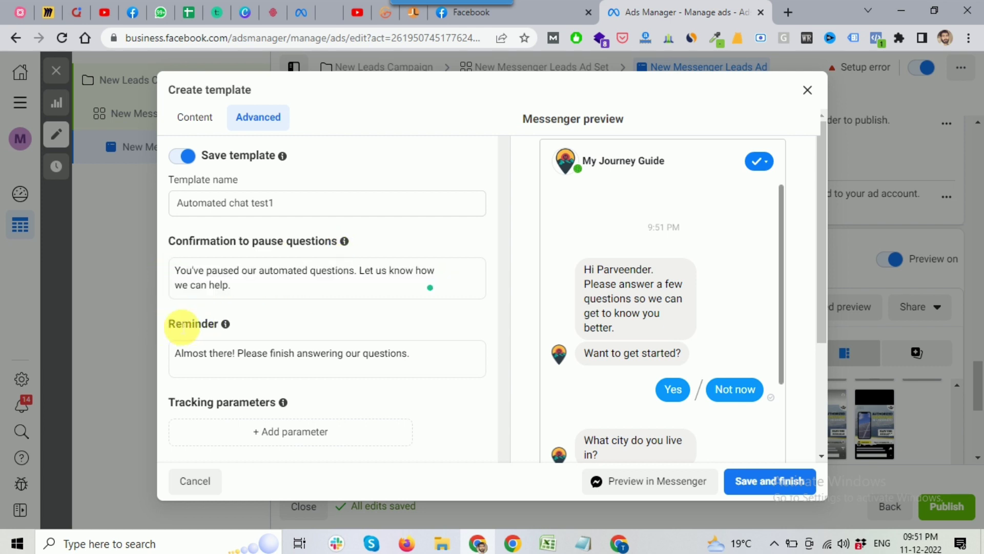
double_click(182, 327)
left_click(314, 310)
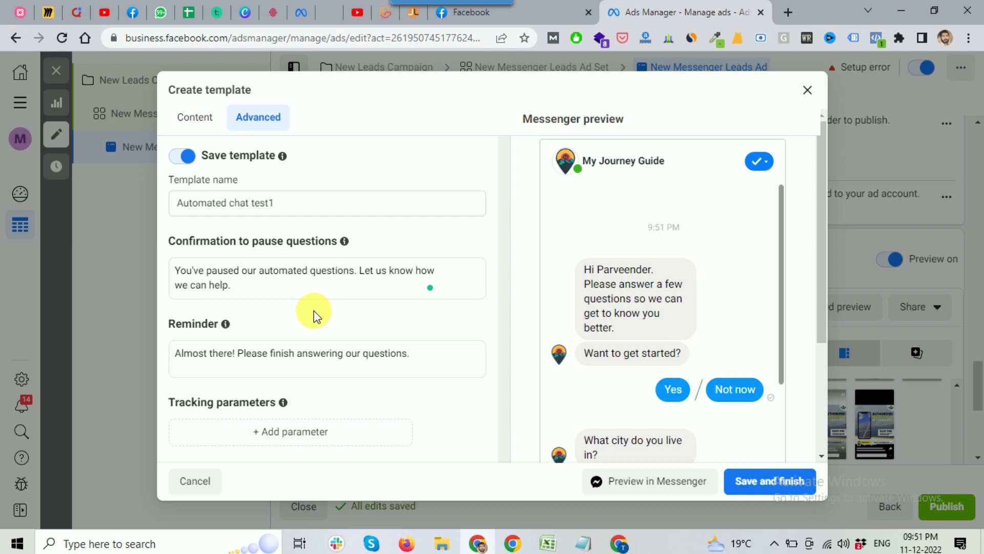
scroll(706, 318, "down", 2)
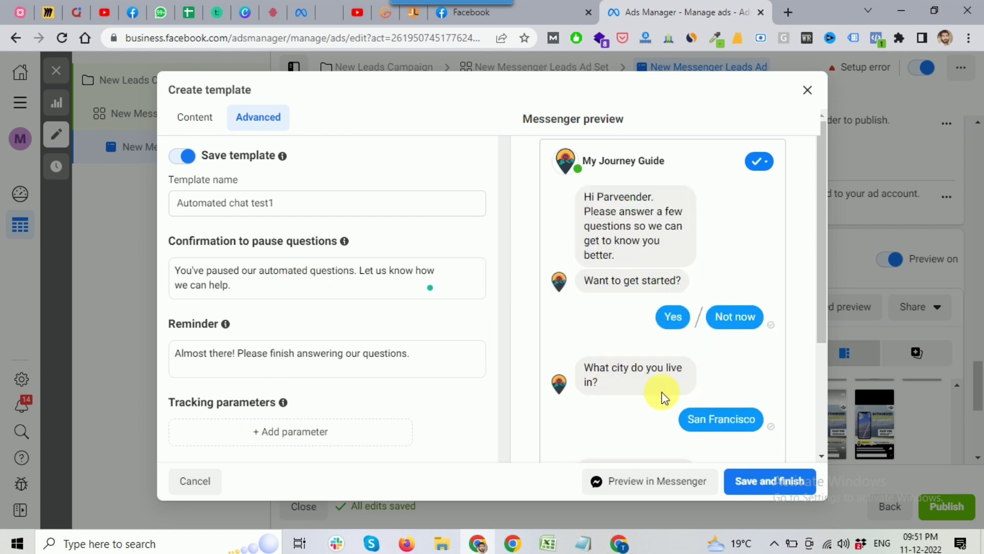
scroll(670, 392, "down", 2)
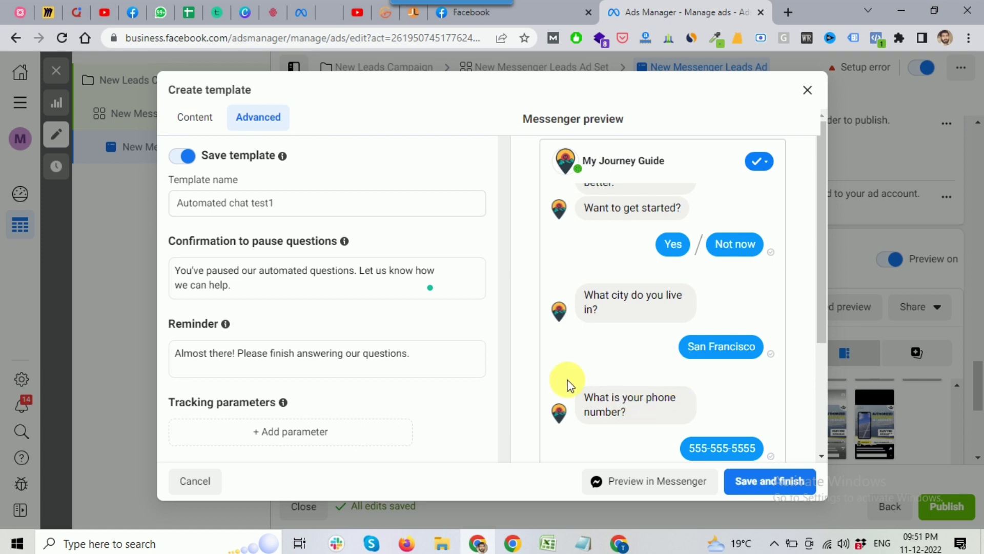
mouse_move(346, 244)
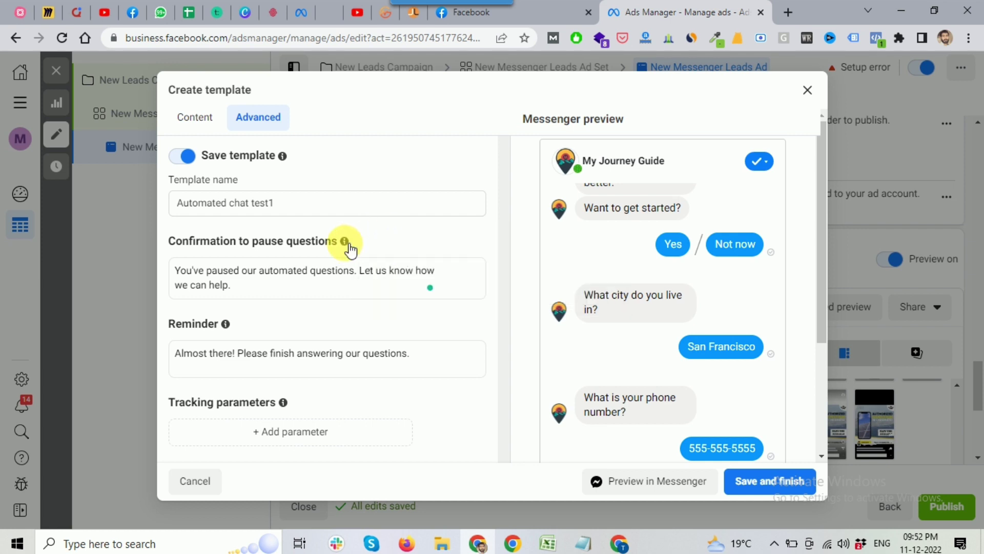
mouse_move(230, 330)
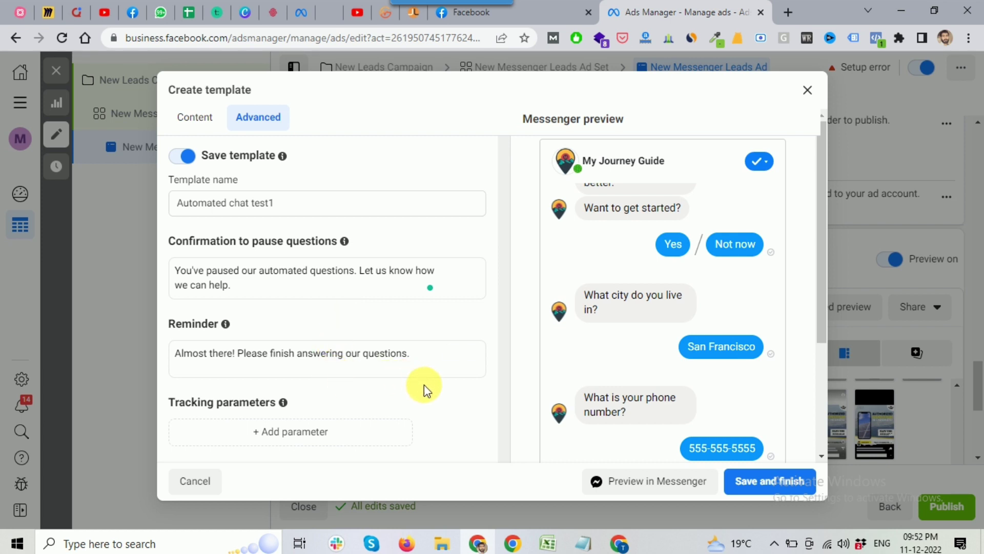
scroll(426, 386, "down", 2)
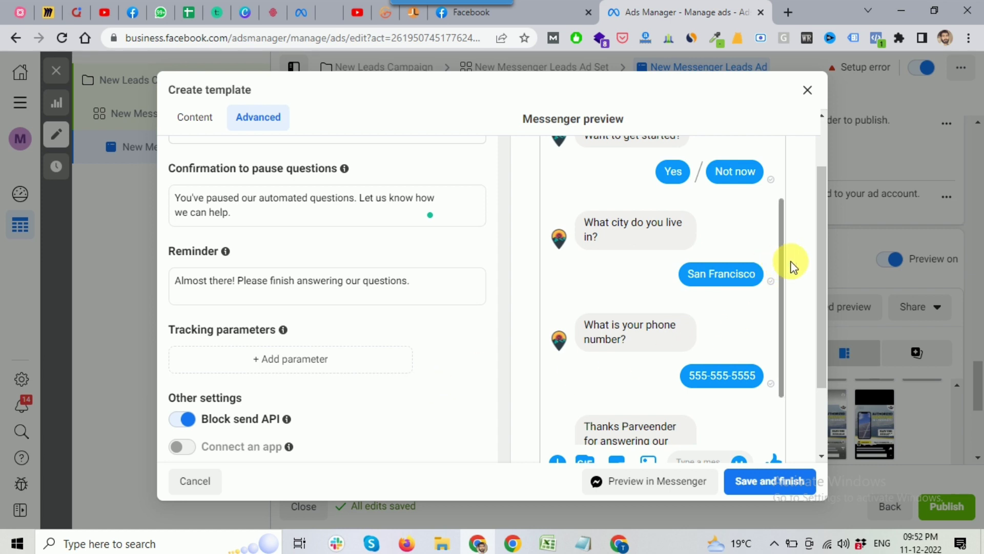
left_click_drag(820, 264, 822, 302)
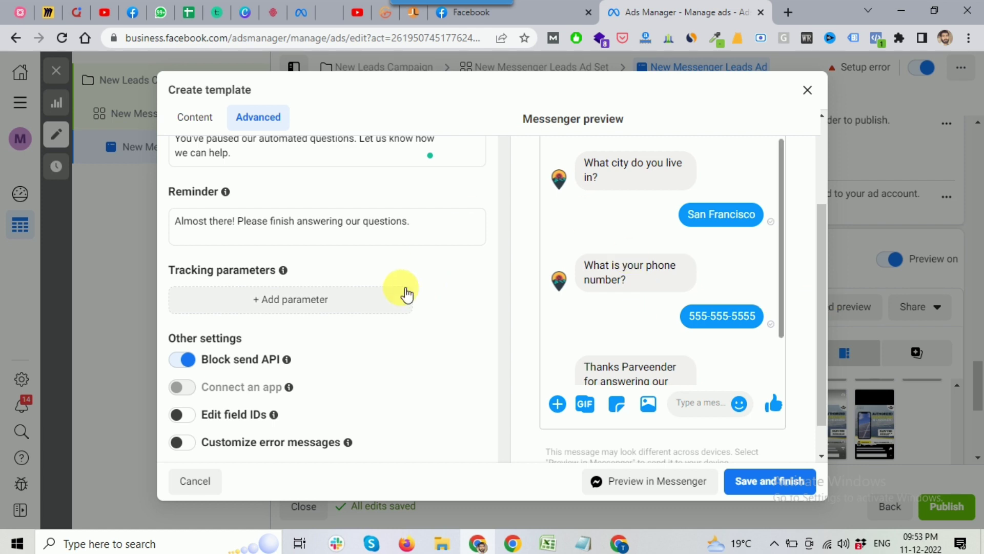
scroll(378, 334, "down", 2)
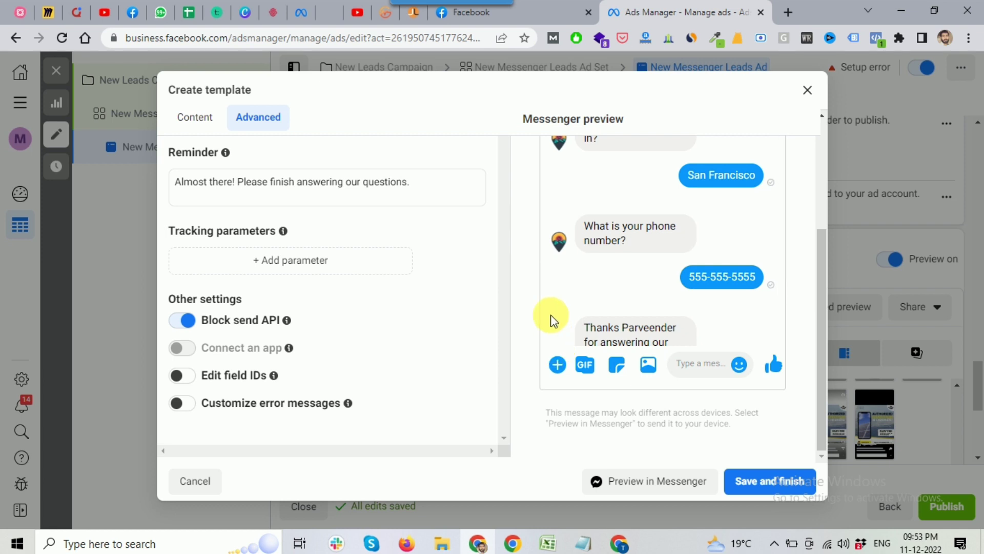
Save and finish the message template, accepting that it is locked against further changes.
scroll(528, 286, "up", 3)
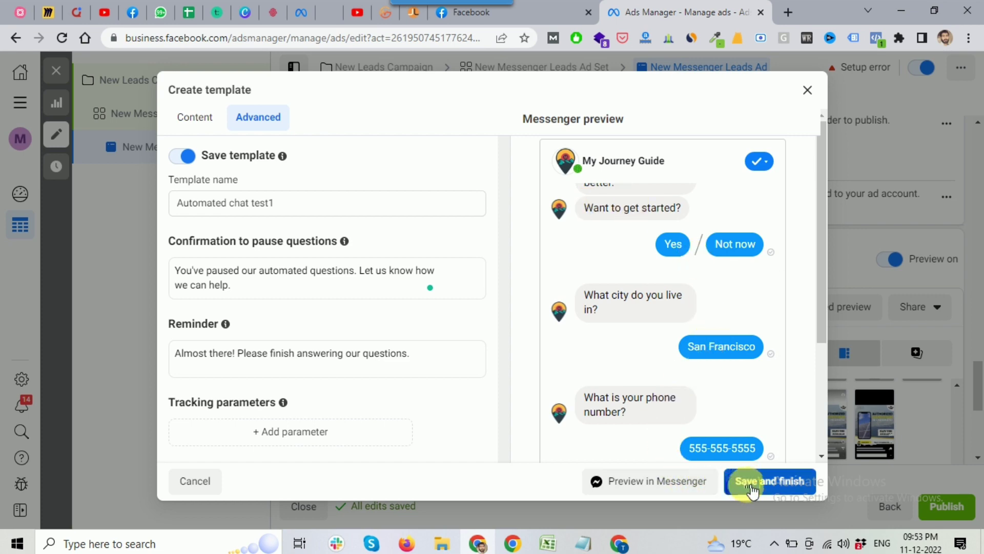
left_click(770, 482)
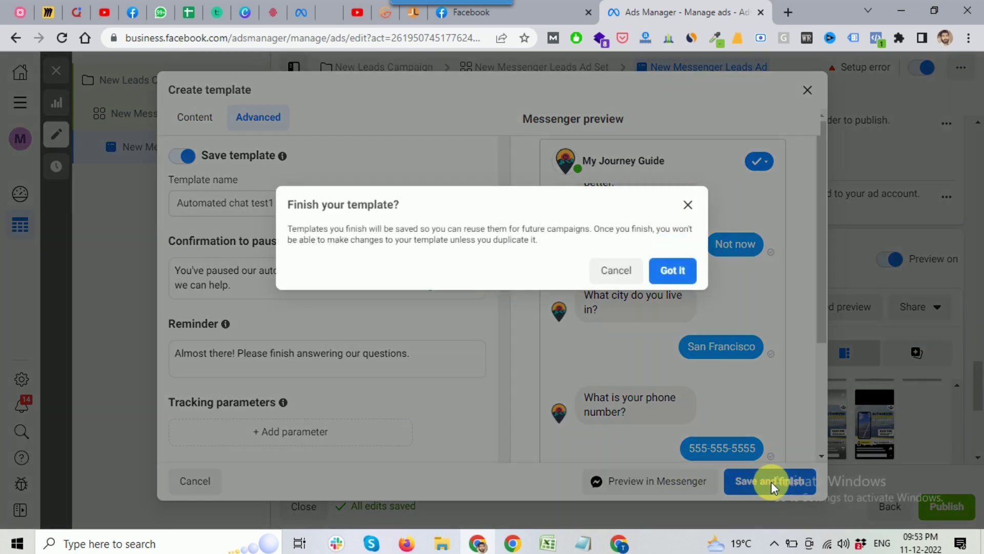
left_click(675, 271)
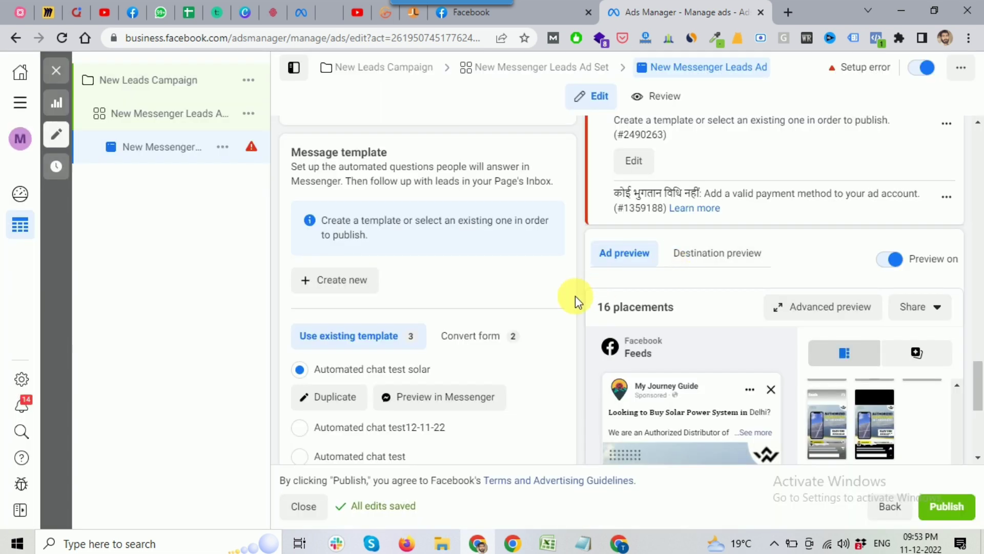
Check the ad's template list, tracking options, feed preview and preview-sharing choices.
scroll(555, 300, "down", 3)
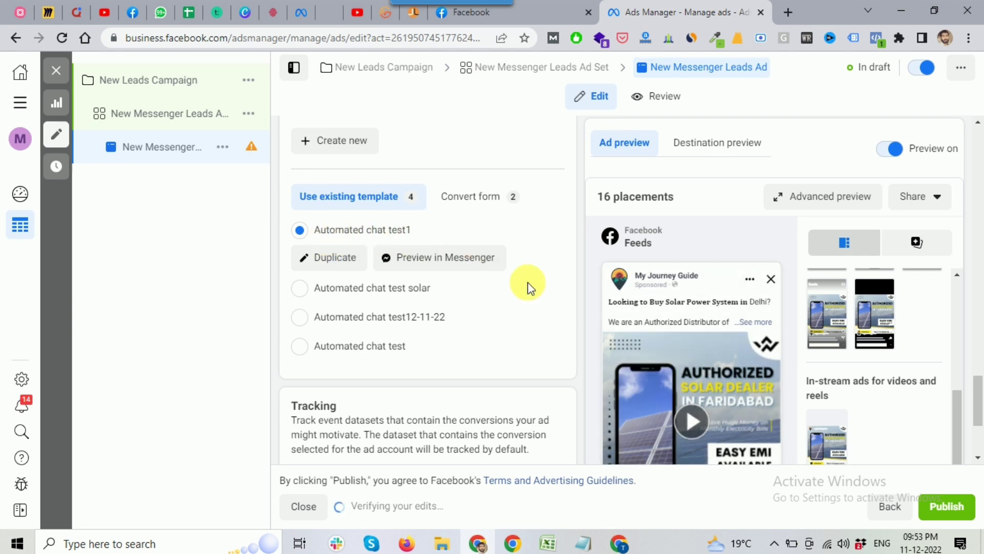
scroll(535, 307, "down", 2)
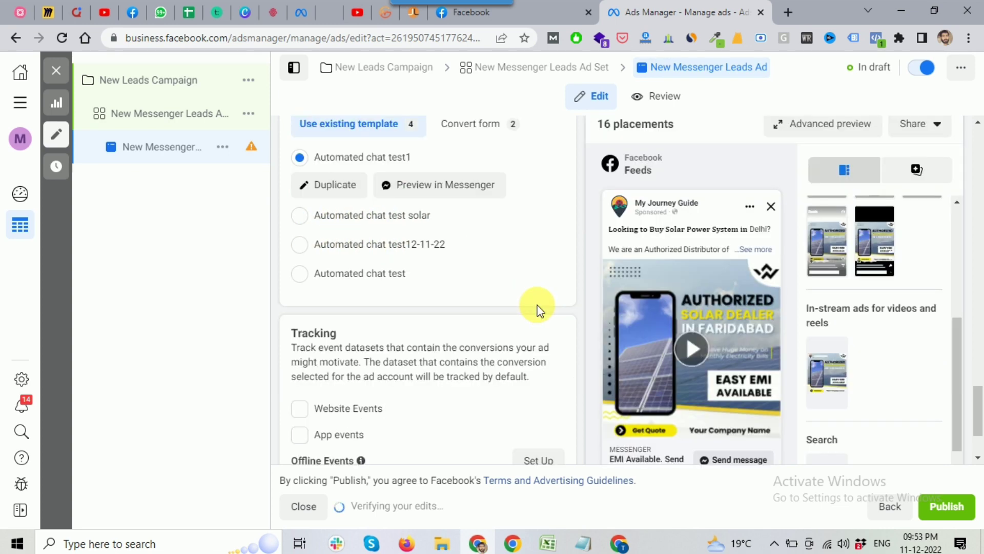
scroll(536, 309, "down", 2)
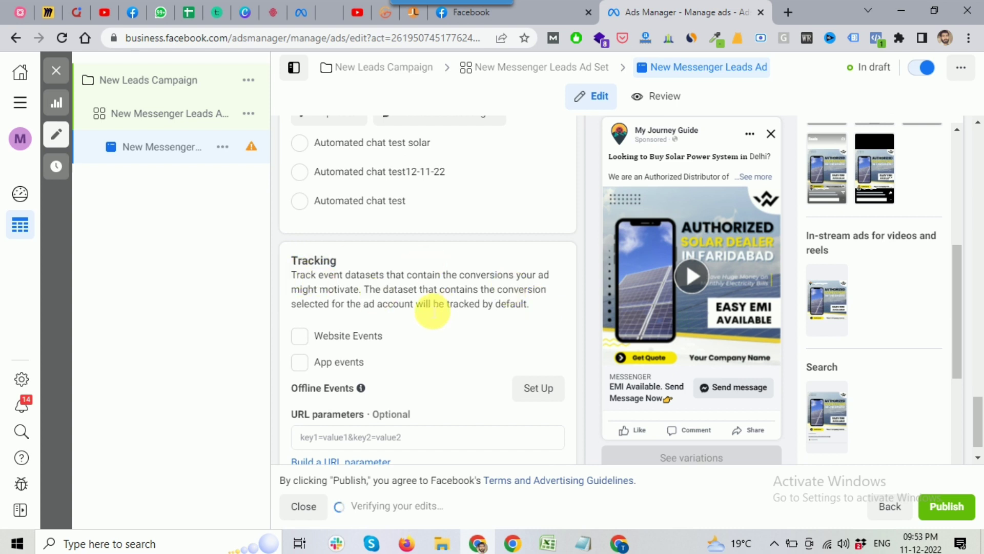
scroll(431, 308, "down", 1)
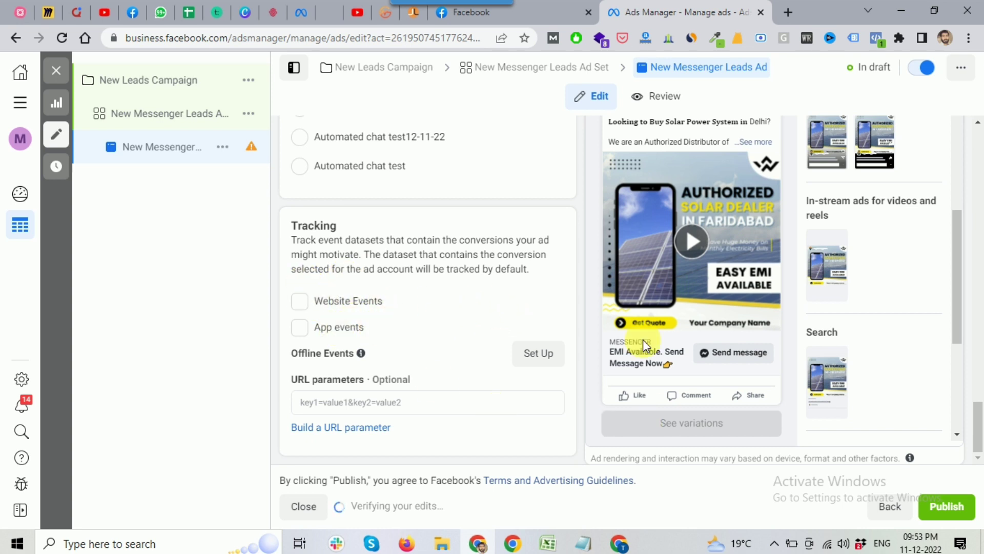
scroll(827, 302, "up", 10)
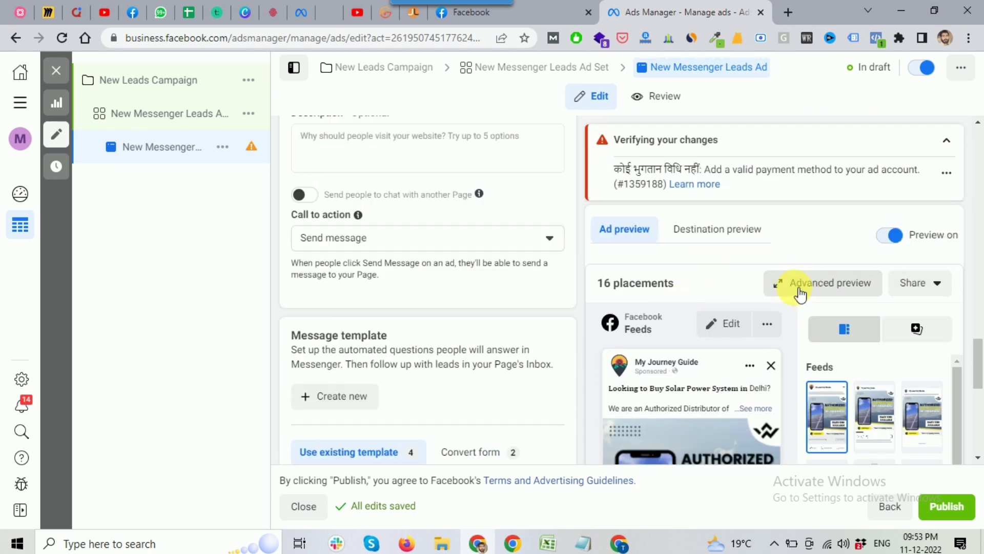
left_click(931, 288)
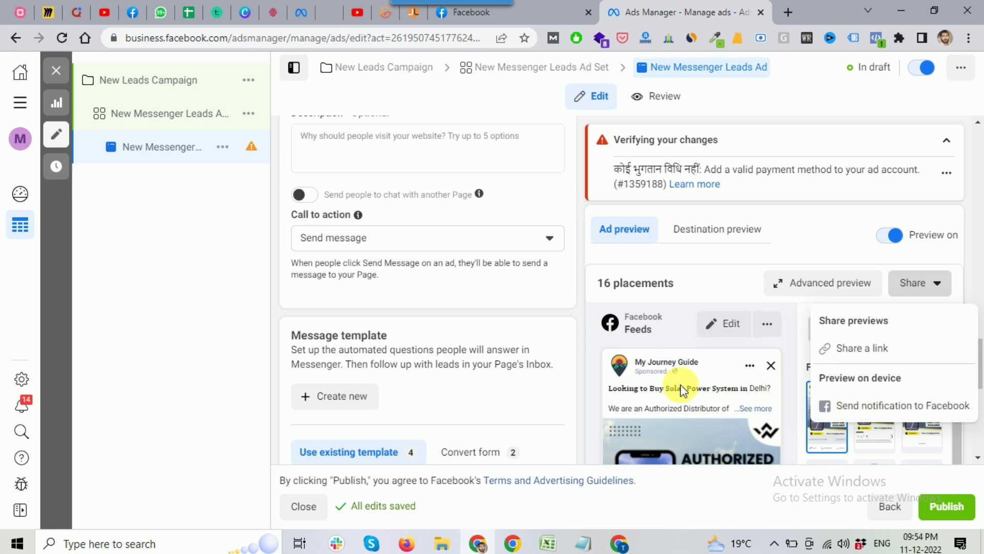
scroll(683, 391, "down", 7)
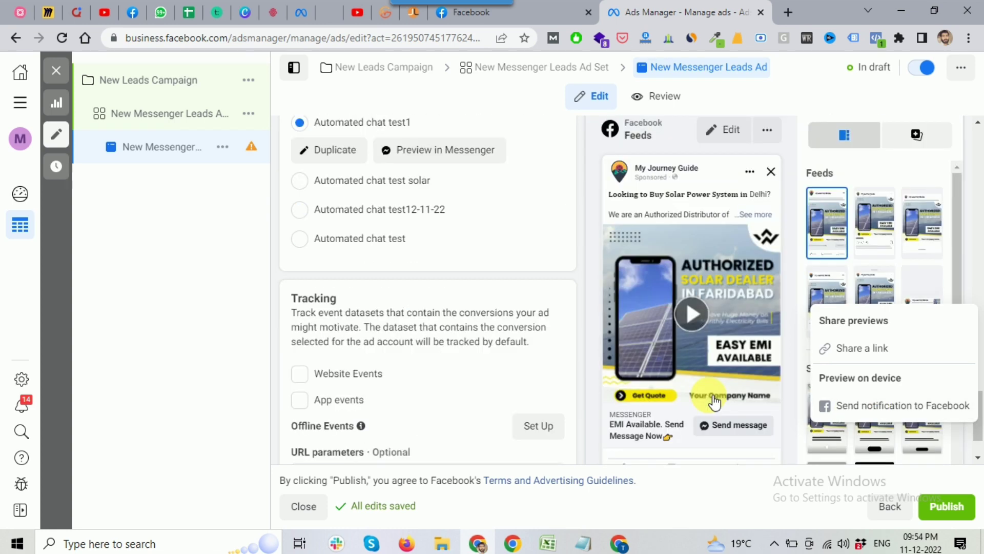
scroll(715, 402, "down", 1)
left_click(724, 357)
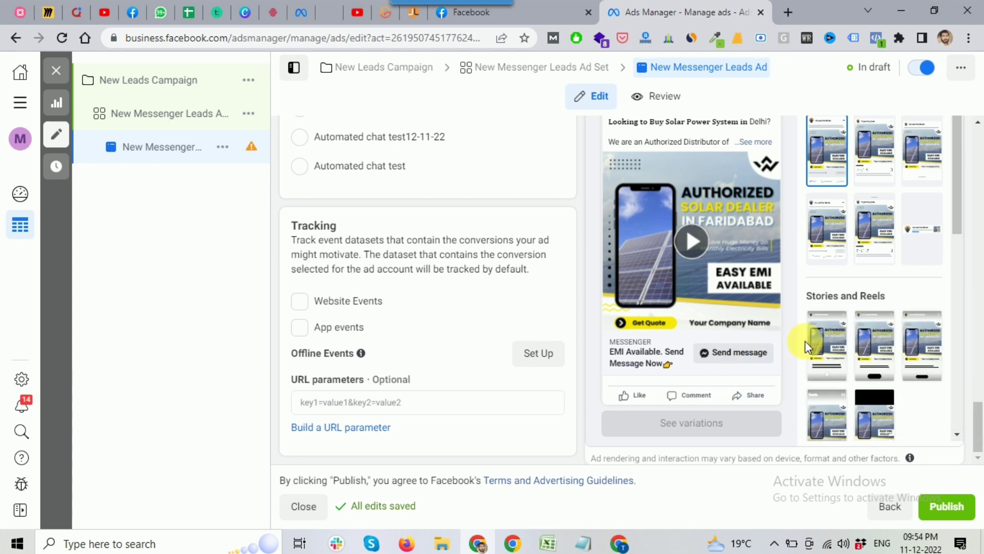
Turn on link sharing for the ad preview with 30 days active and copy the link.
scroll(714, 328, "up", 4)
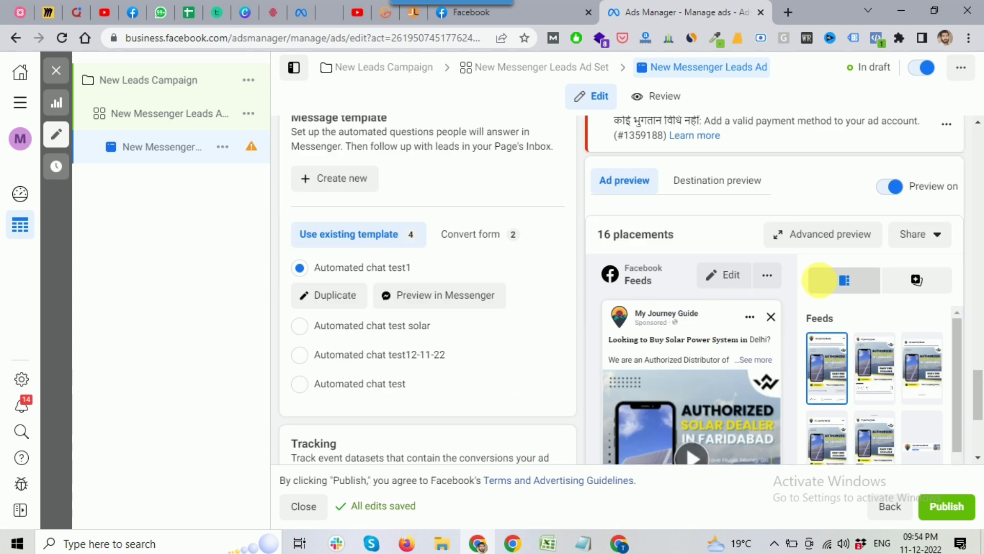
left_click(923, 241)
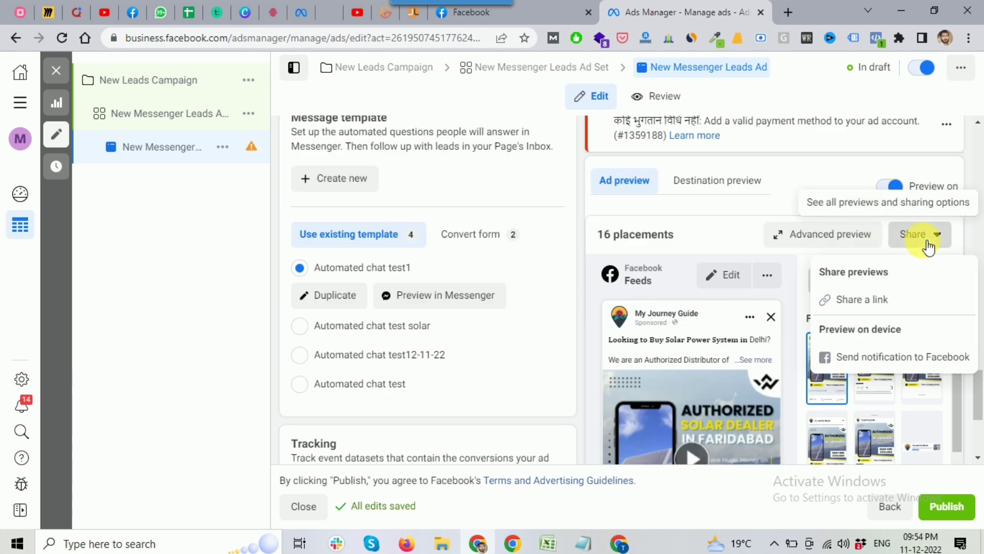
left_click(871, 305)
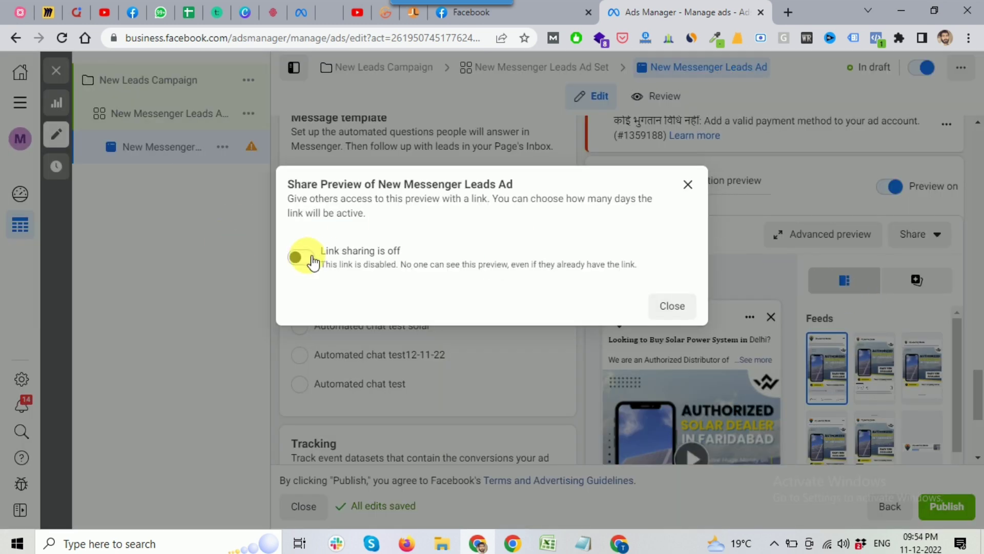
left_click(313, 262)
left_click(373, 291)
left_click(338, 328)
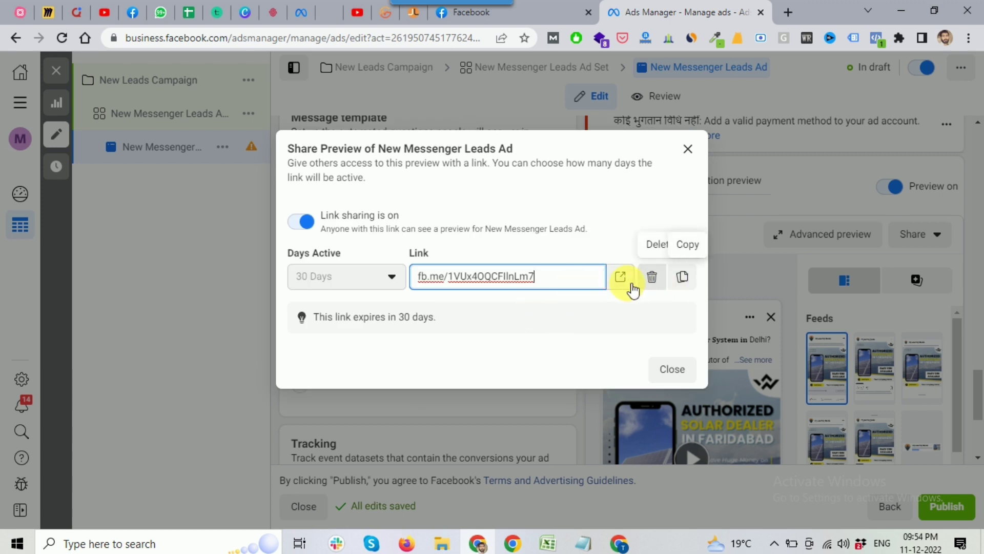
left_click(684, 277)
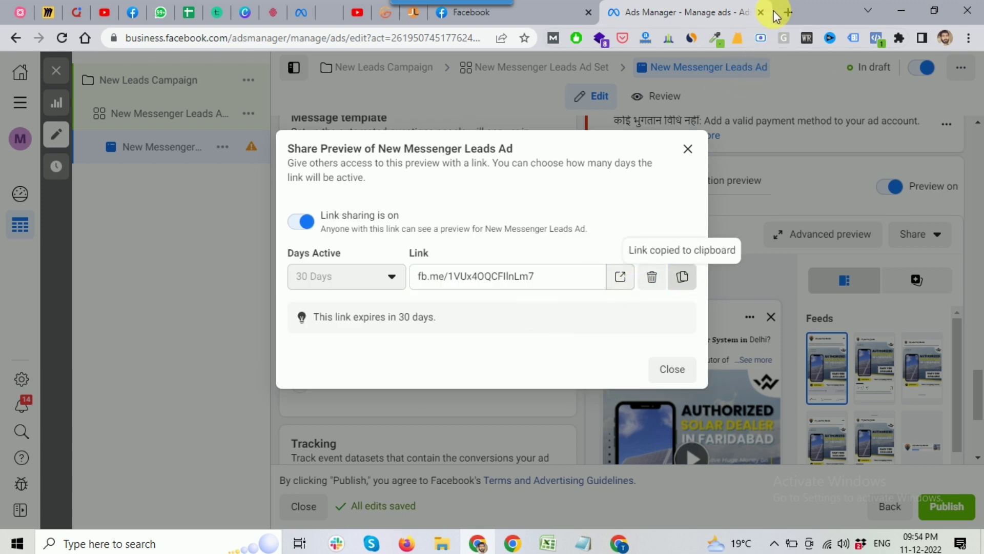
Open the shared preview link and look through the ad's appearance in the Facebook, Instagram and Messenger placements.
left_click(620, 277)
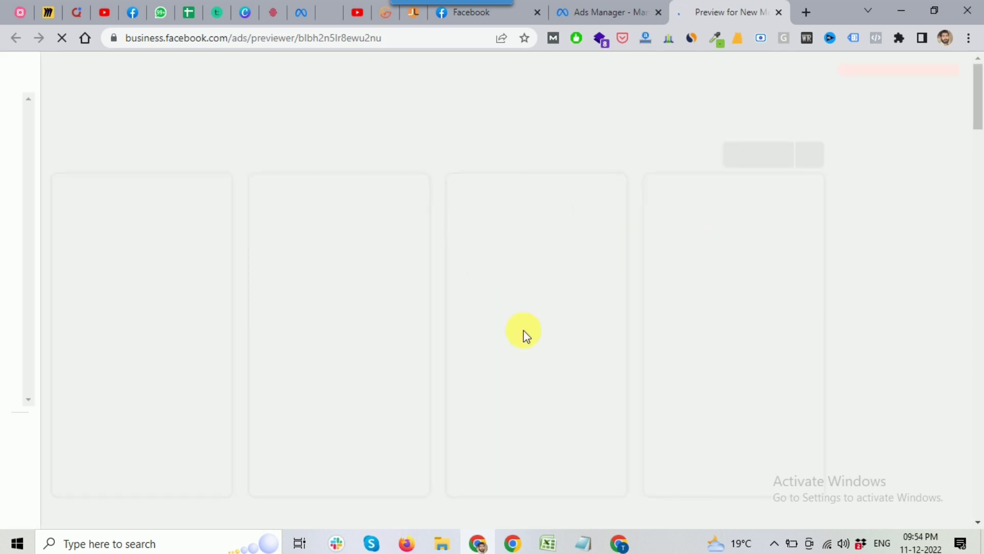
scroll(978, 115, "down", 2)
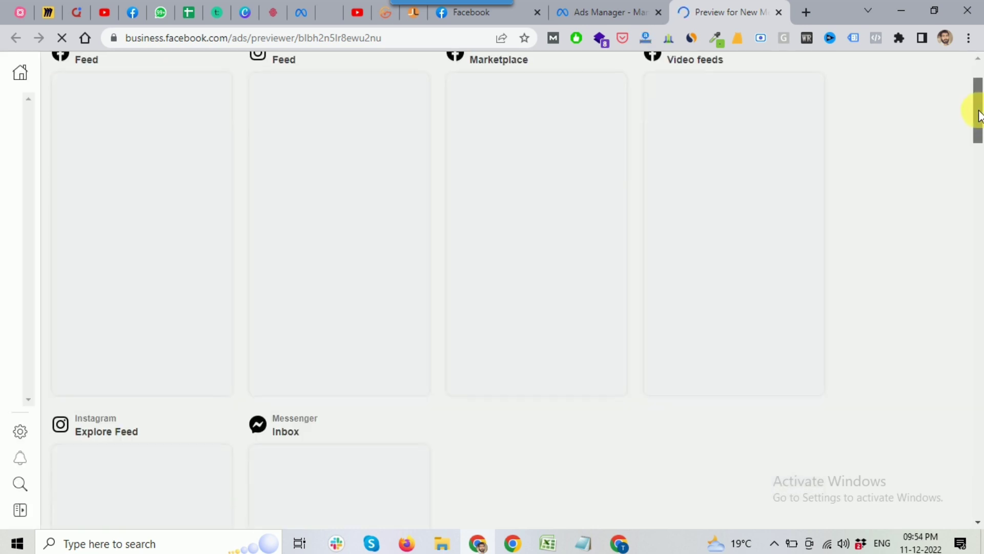
left_click_drag(979, 116, 978, 91)
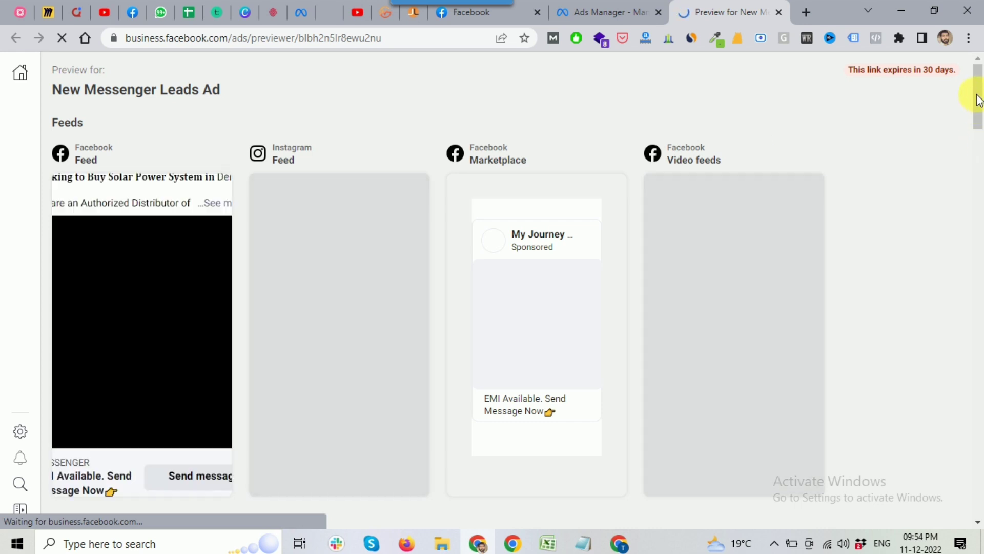
left_click_drag(978, 87, 977, 100)
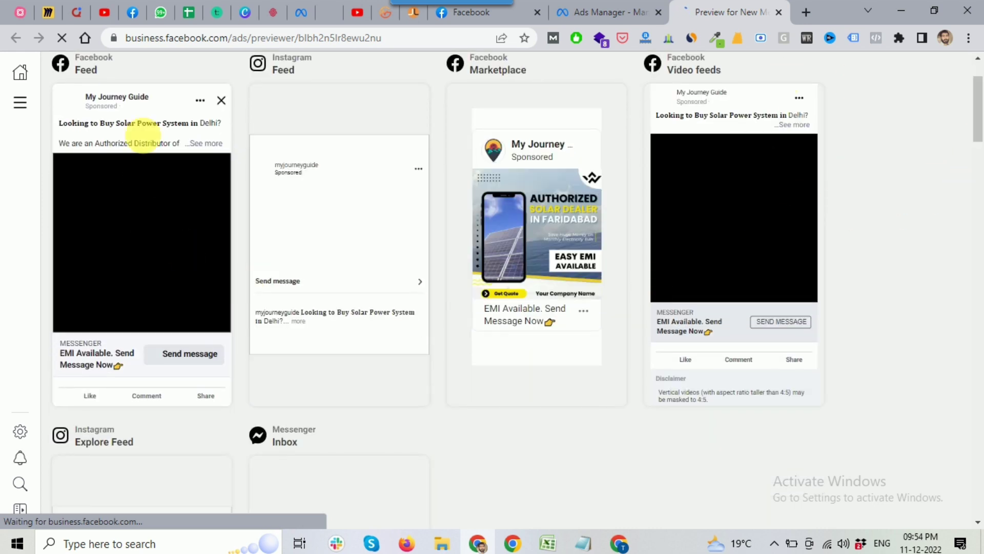
Return to the ad draft in Ads Manager and close the preview-sharing dialog.
left_click(608, 10)
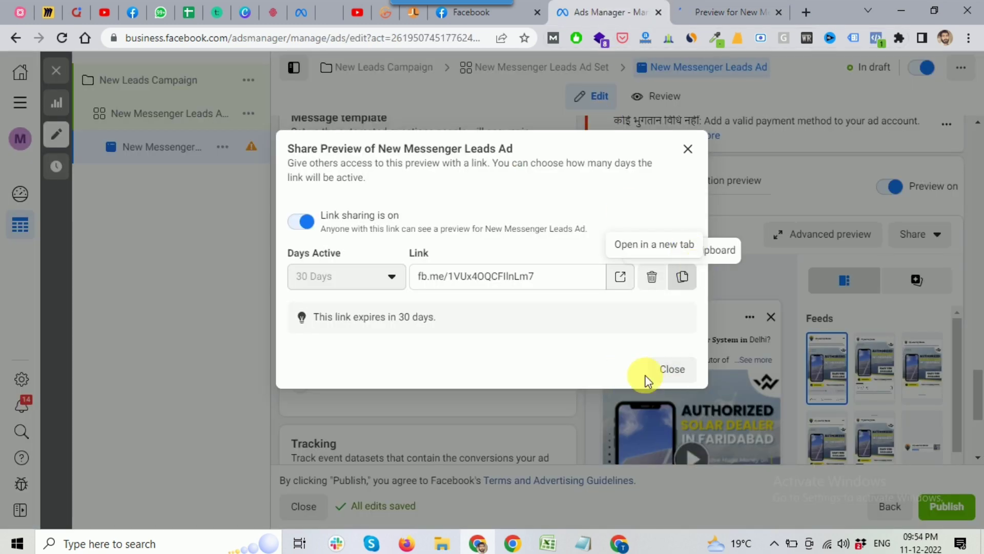
left_click(669, 376)
Try to publish the ad, view the debit or credit card form, and leave it without entering payment details.
scroll(956, 402, "down", 5)
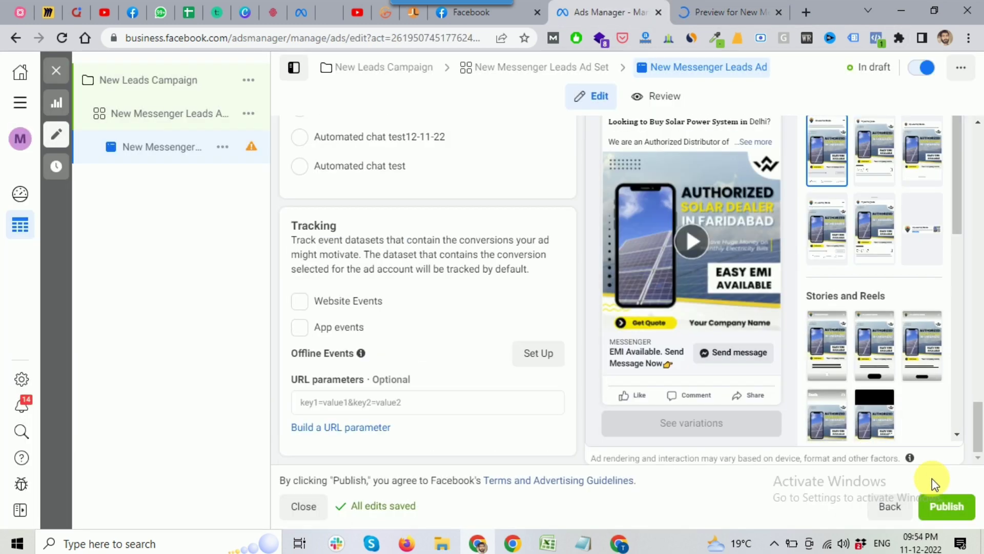
left_click(946, 506)
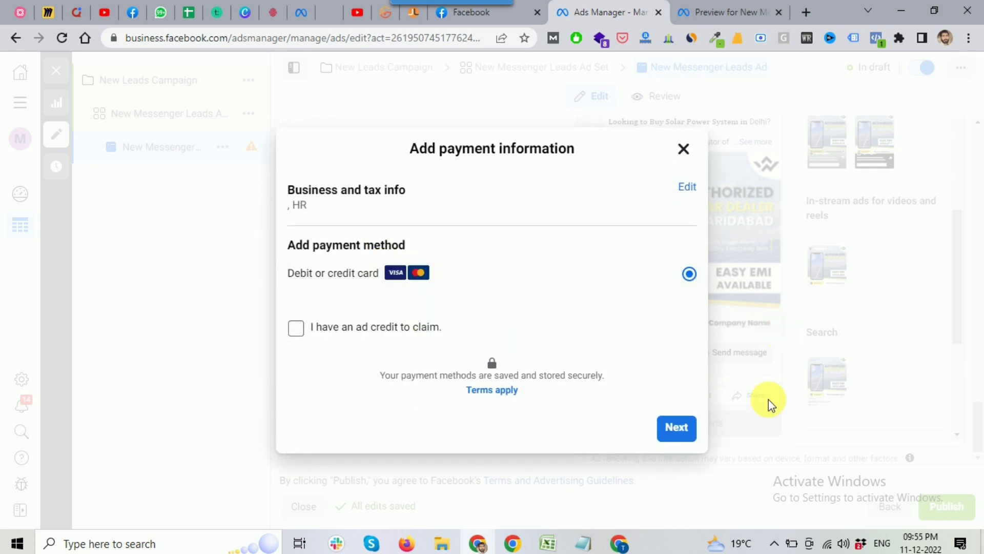
left_click(676, 437)
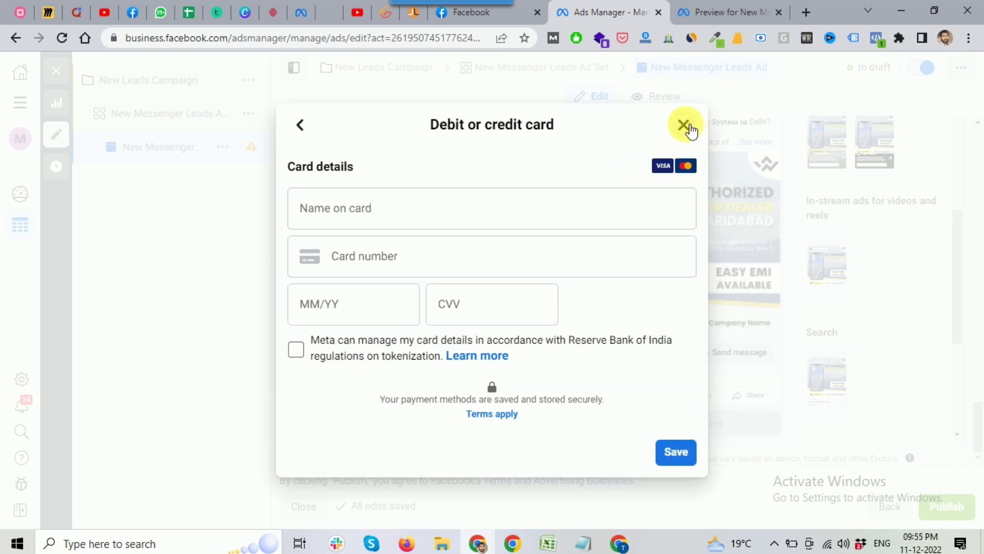
left_click(684, 124)
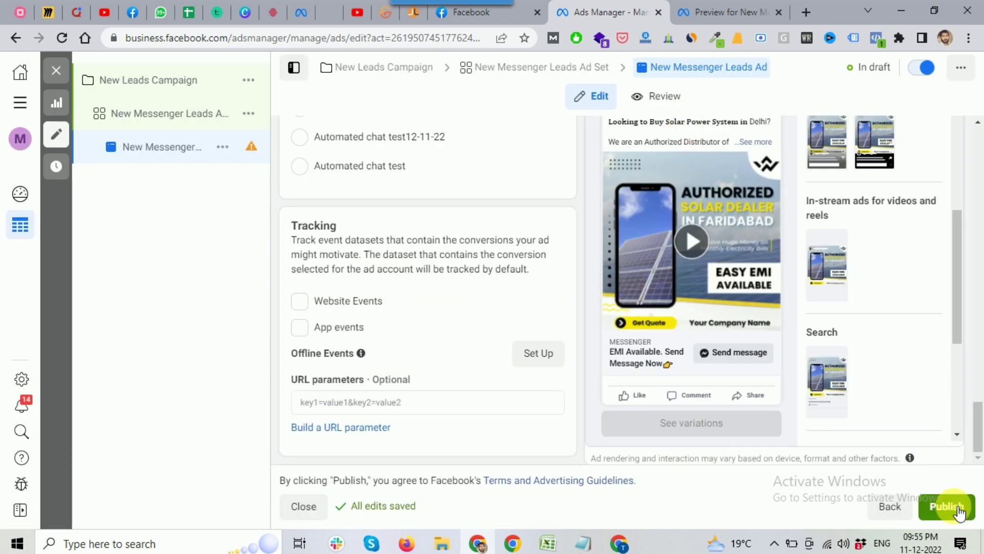
Close the ad editor and look up the Billing entry among the business management tools.
left_click(56, 70)
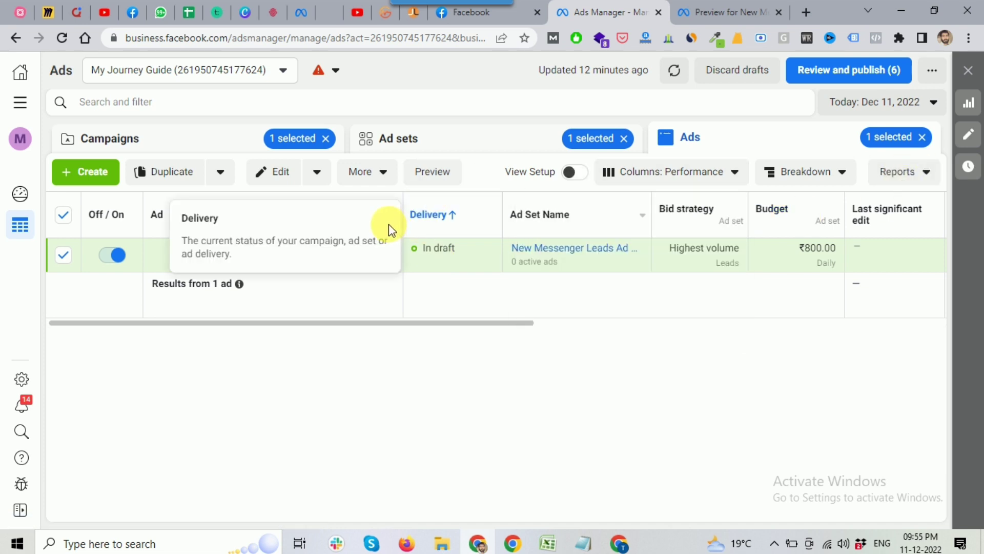
left_click(22, 106)
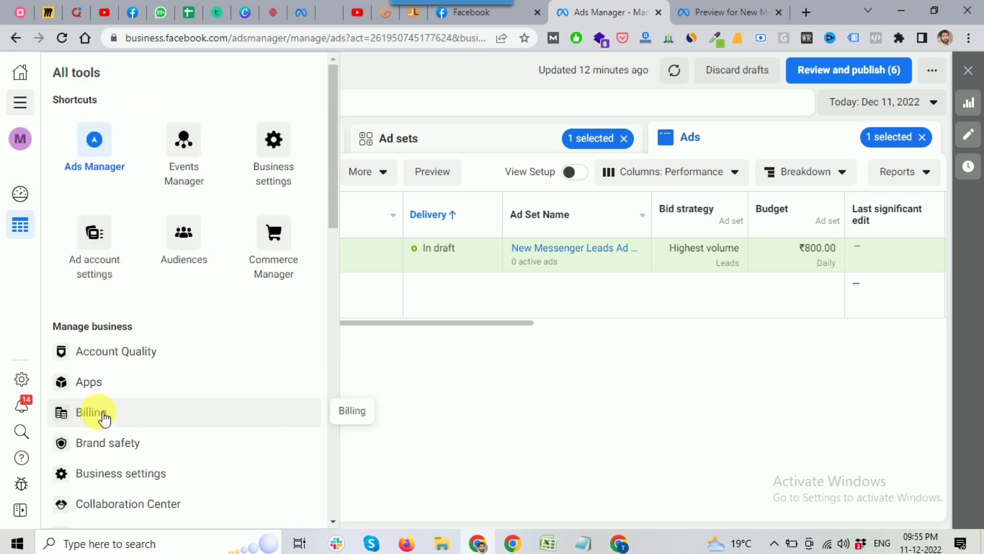
scroll(99, 413, "down", 1)
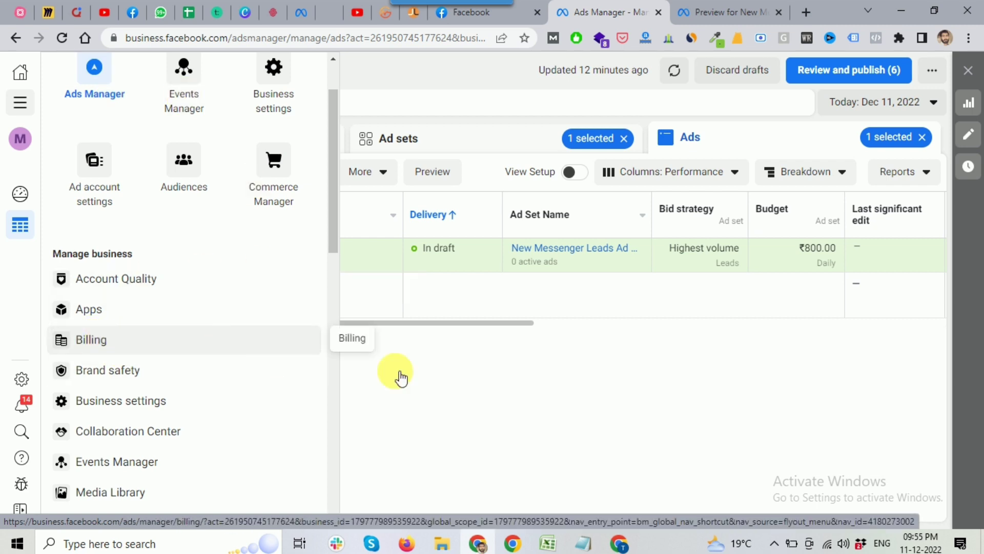
left_click(435, 382)
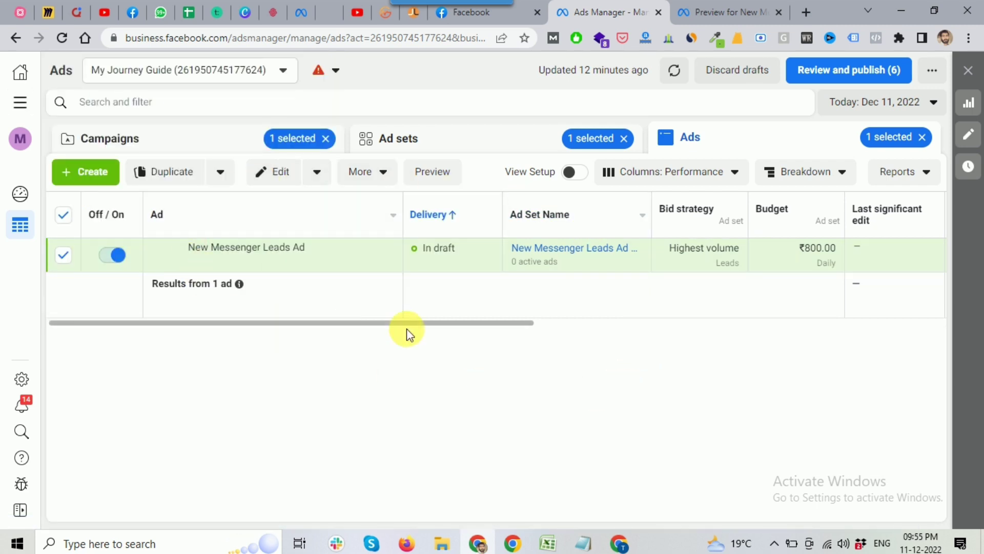
Look through the results, reach and impressions columns for the New Messenger Leads Ad.
left_click_drag(362, 325, 583, 309)
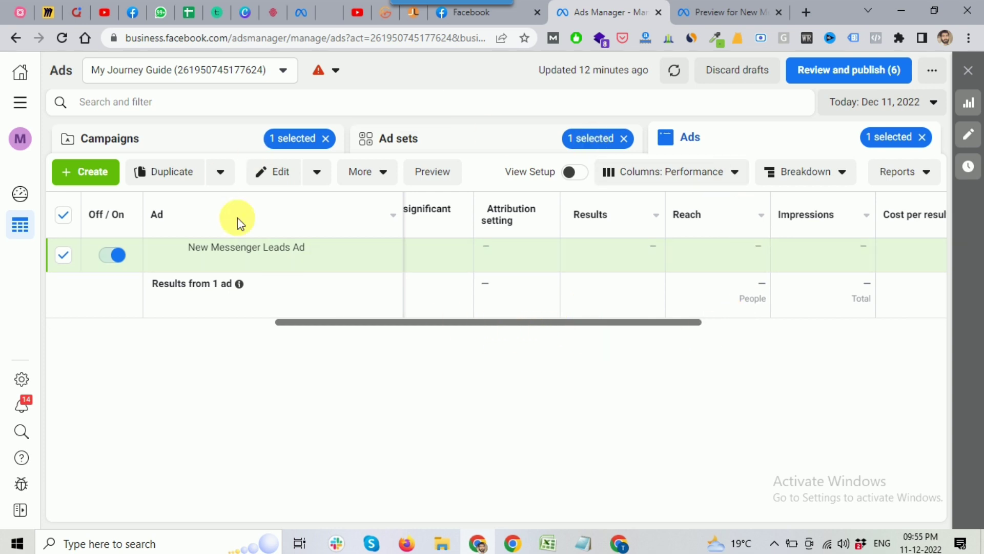
mouse_move(847, 267)
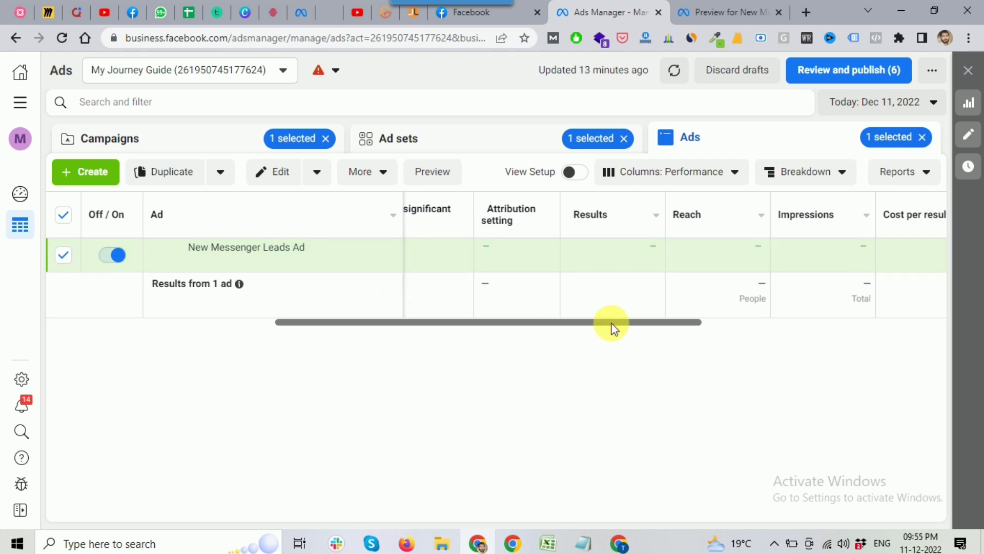
left_click_drag(587, 319, 573, 322)
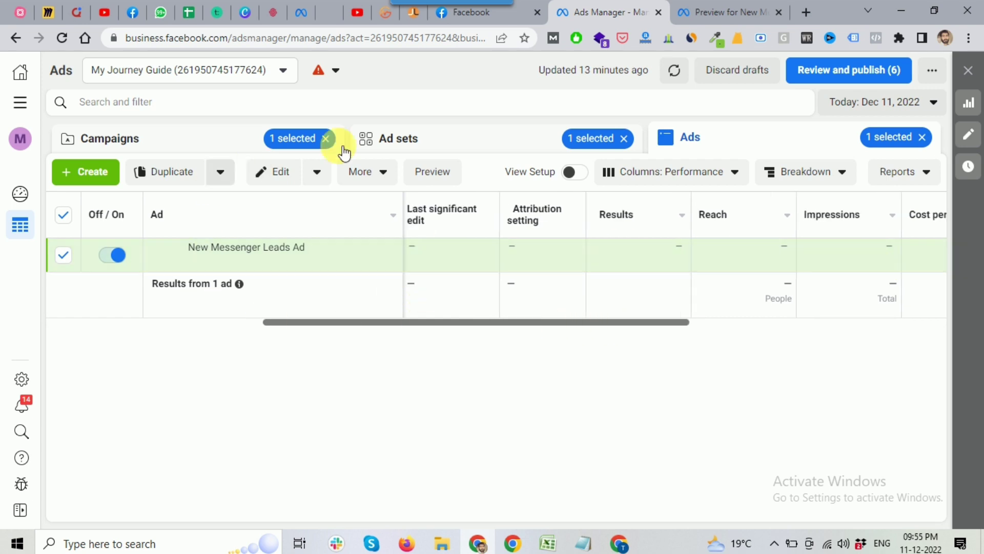